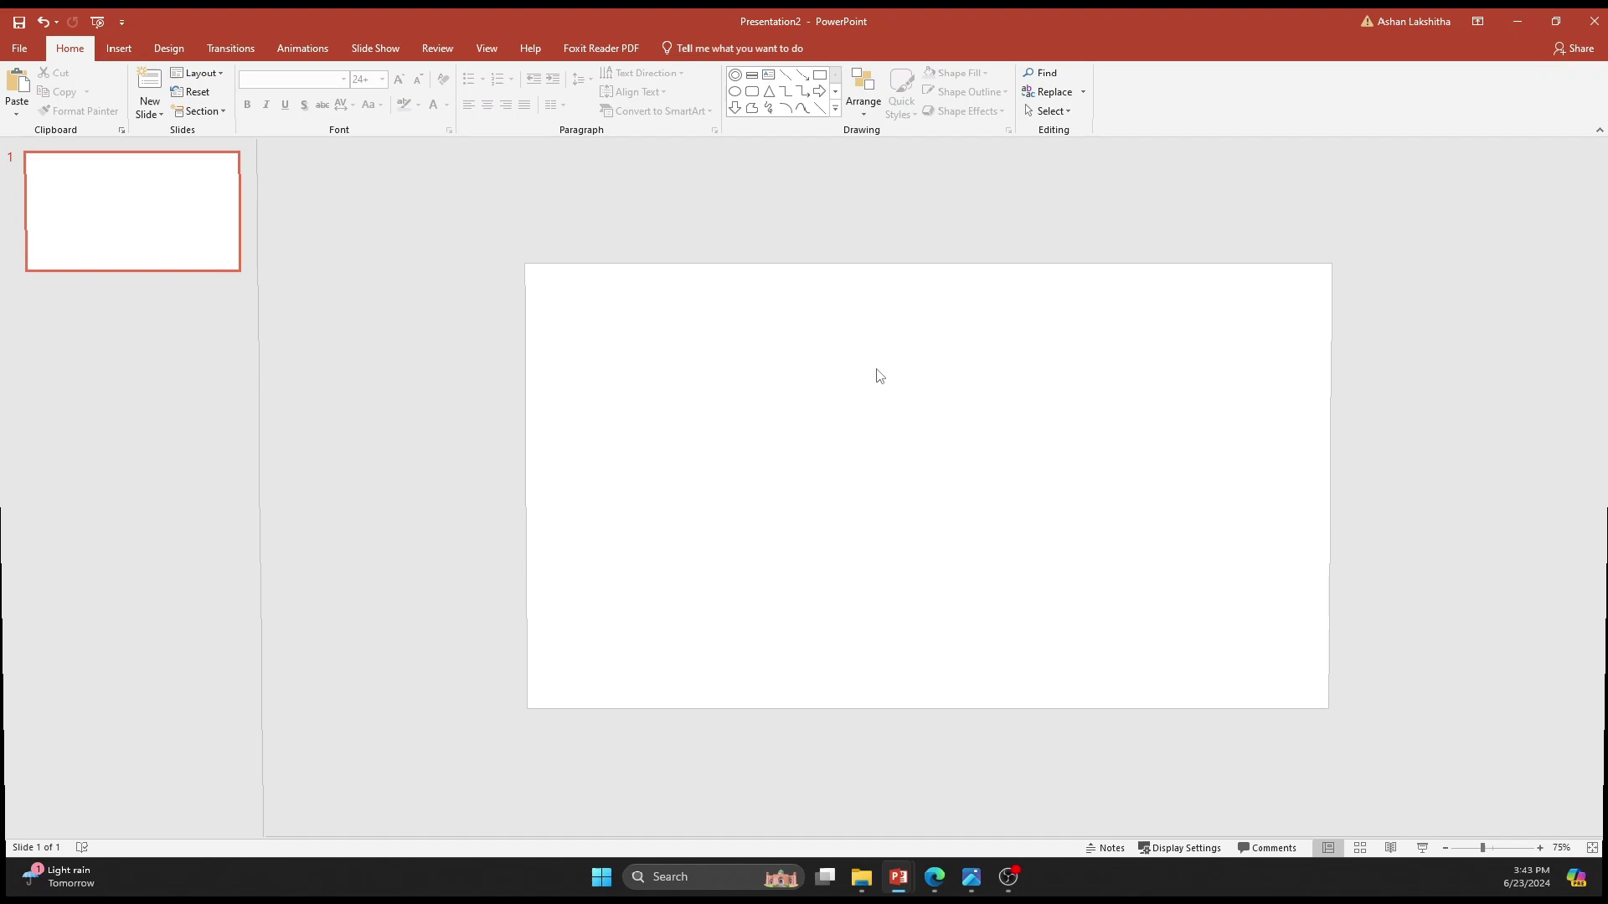
Switch the slide background to a gradient fill and add a middle stop at 55%.
right_click(804, 432)
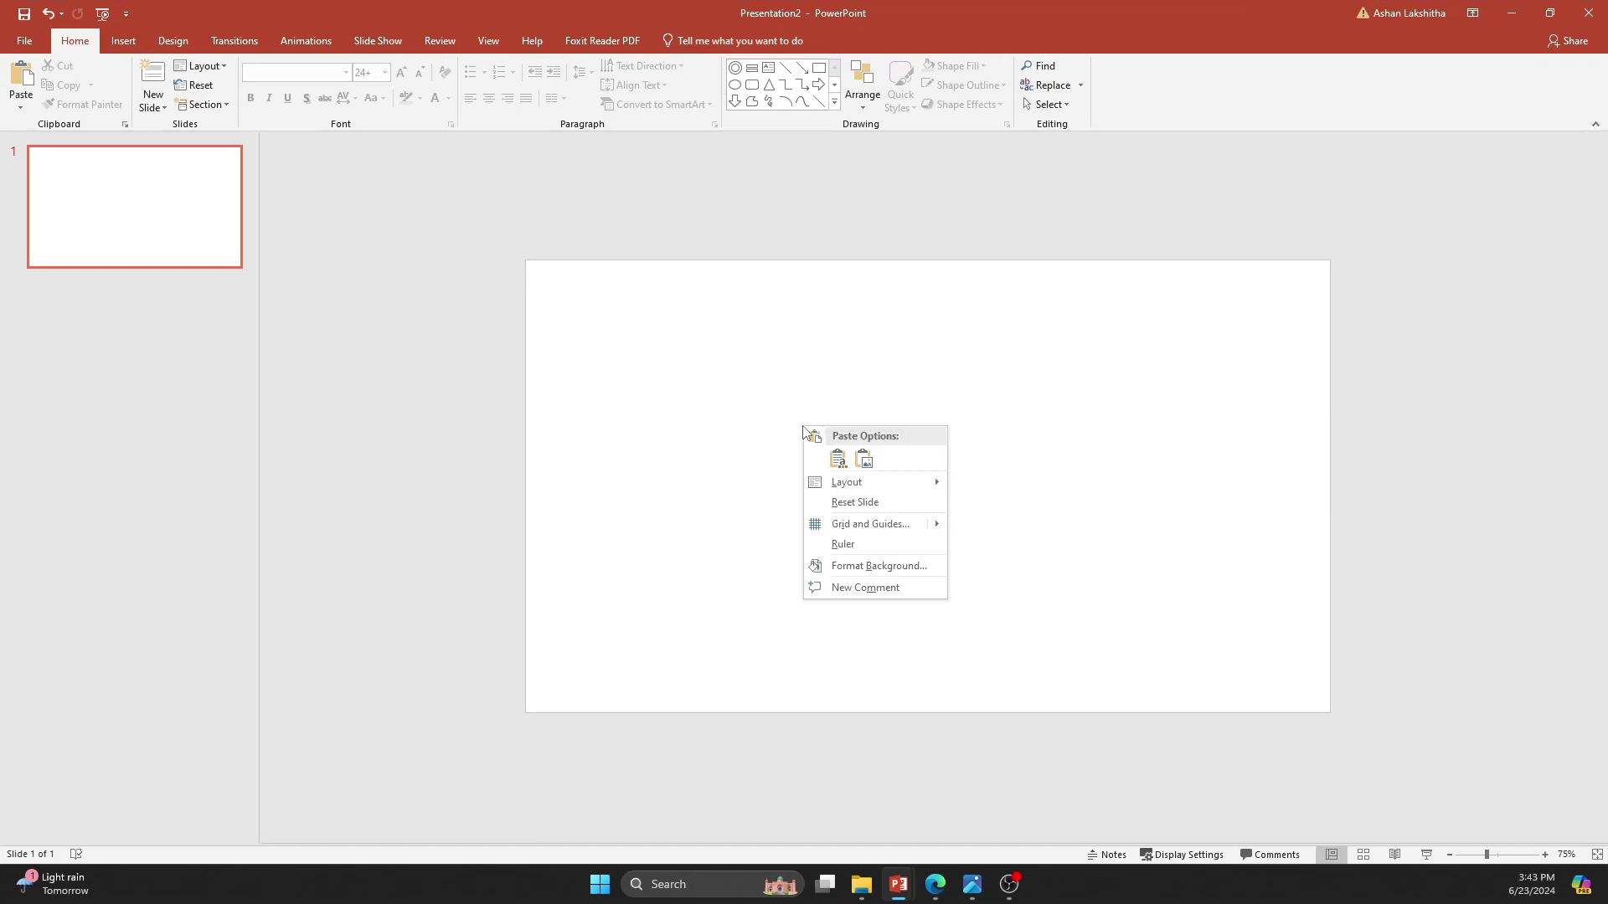
click(832, 564)
click(1460, 268)
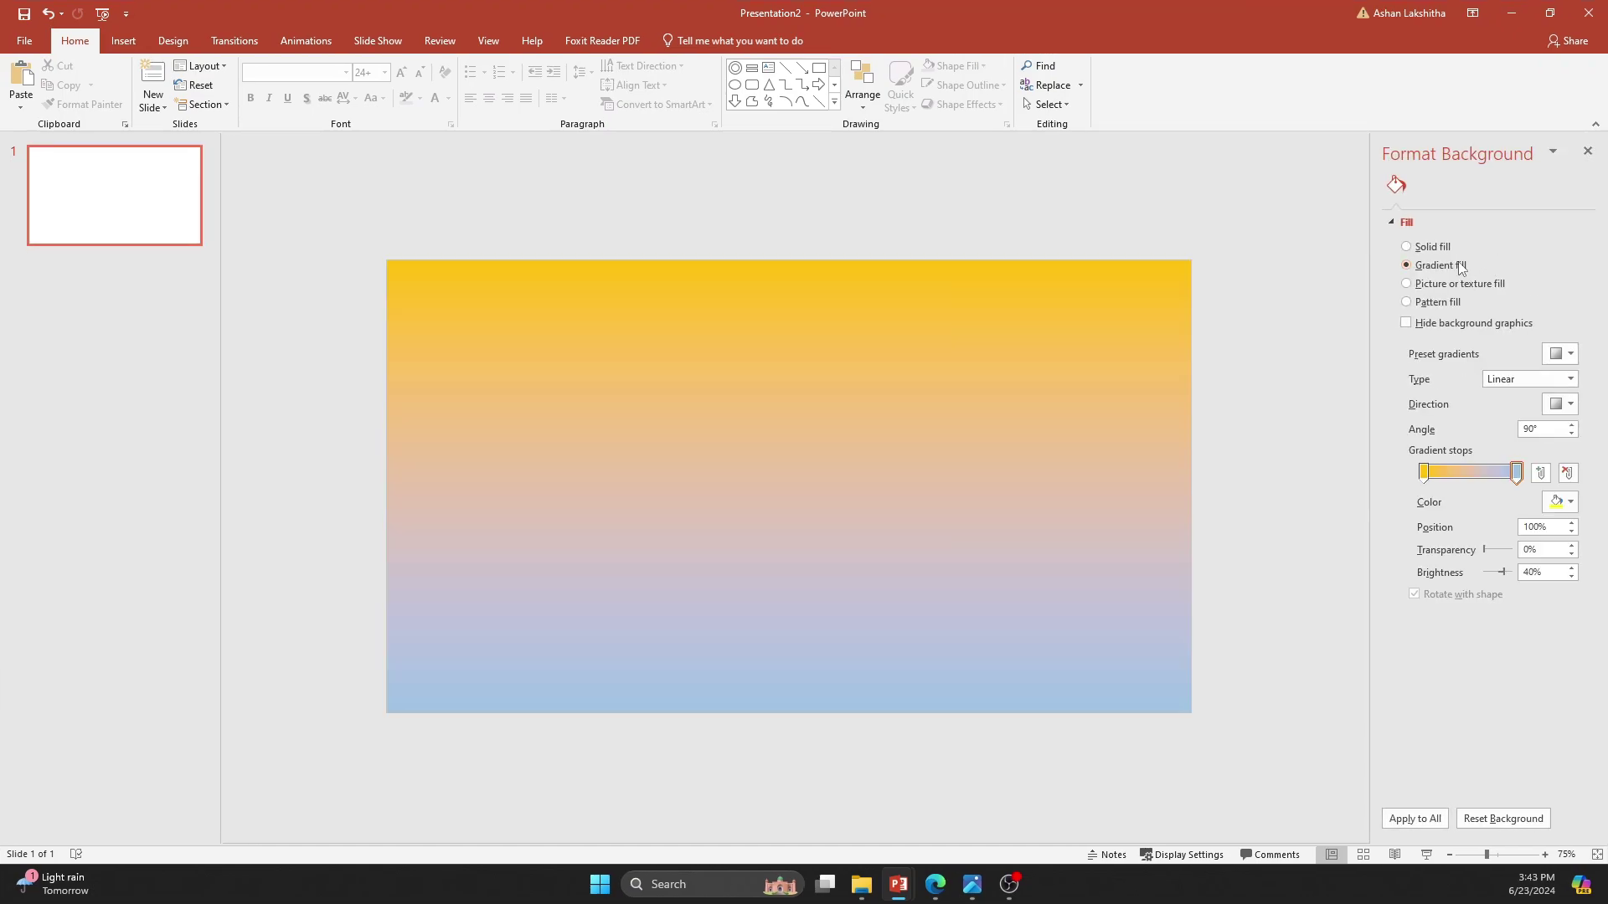
click(1541, 472)
drag(1475, 476, 1470, 482)
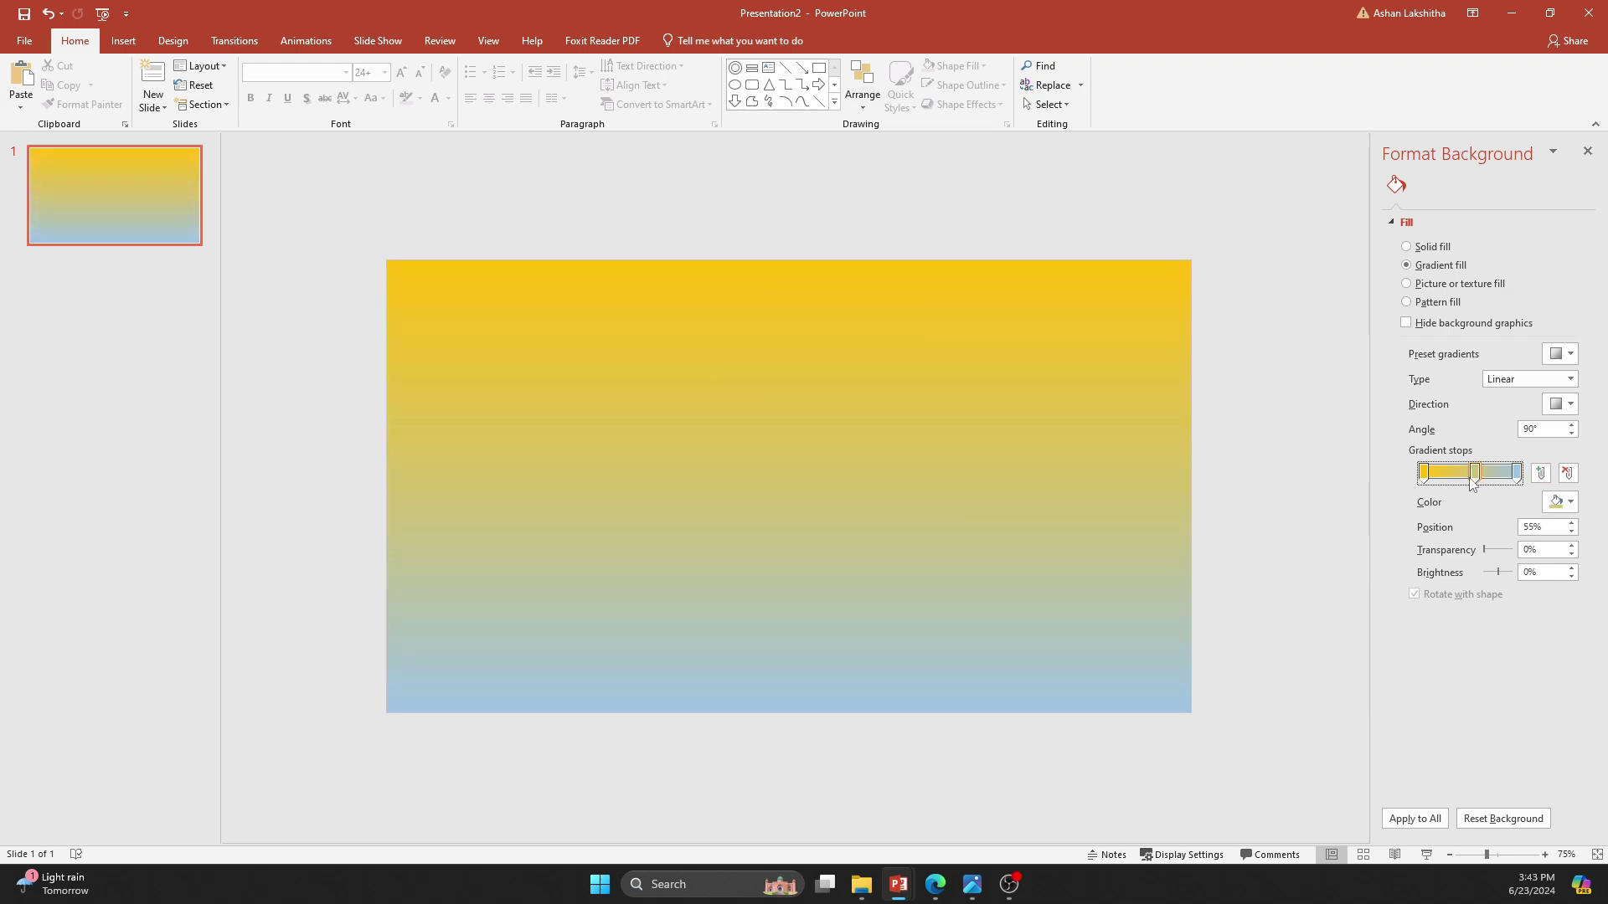
Colour the gradient stops light blue, blue and Blue Accent 5 Lighter 40%.
click(1567, 503)
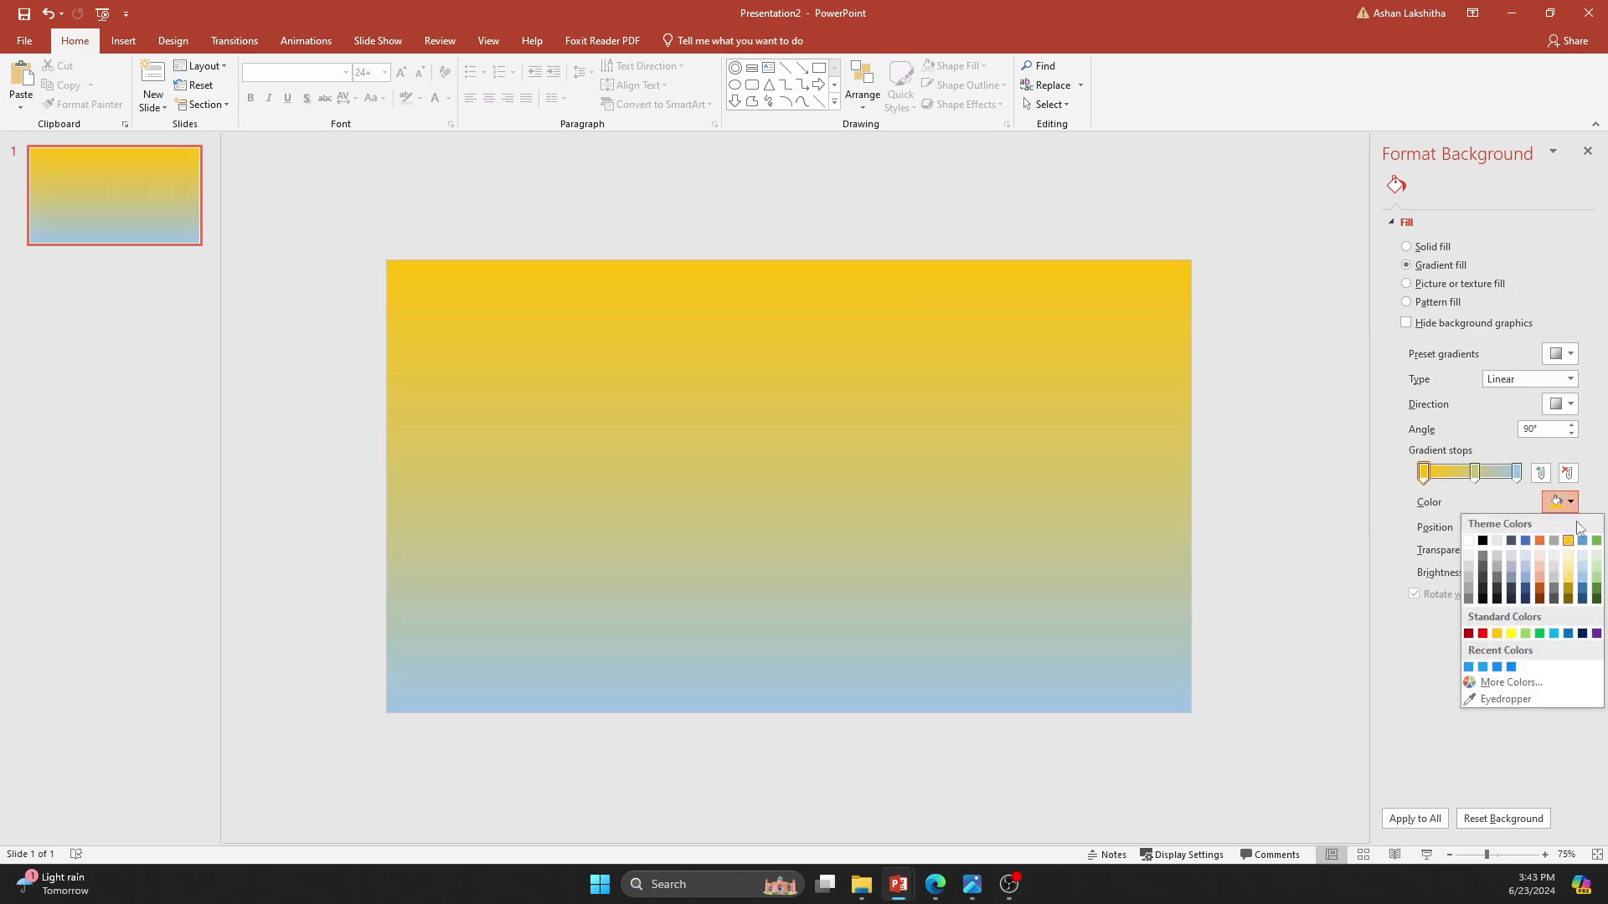
click(1584, 586)
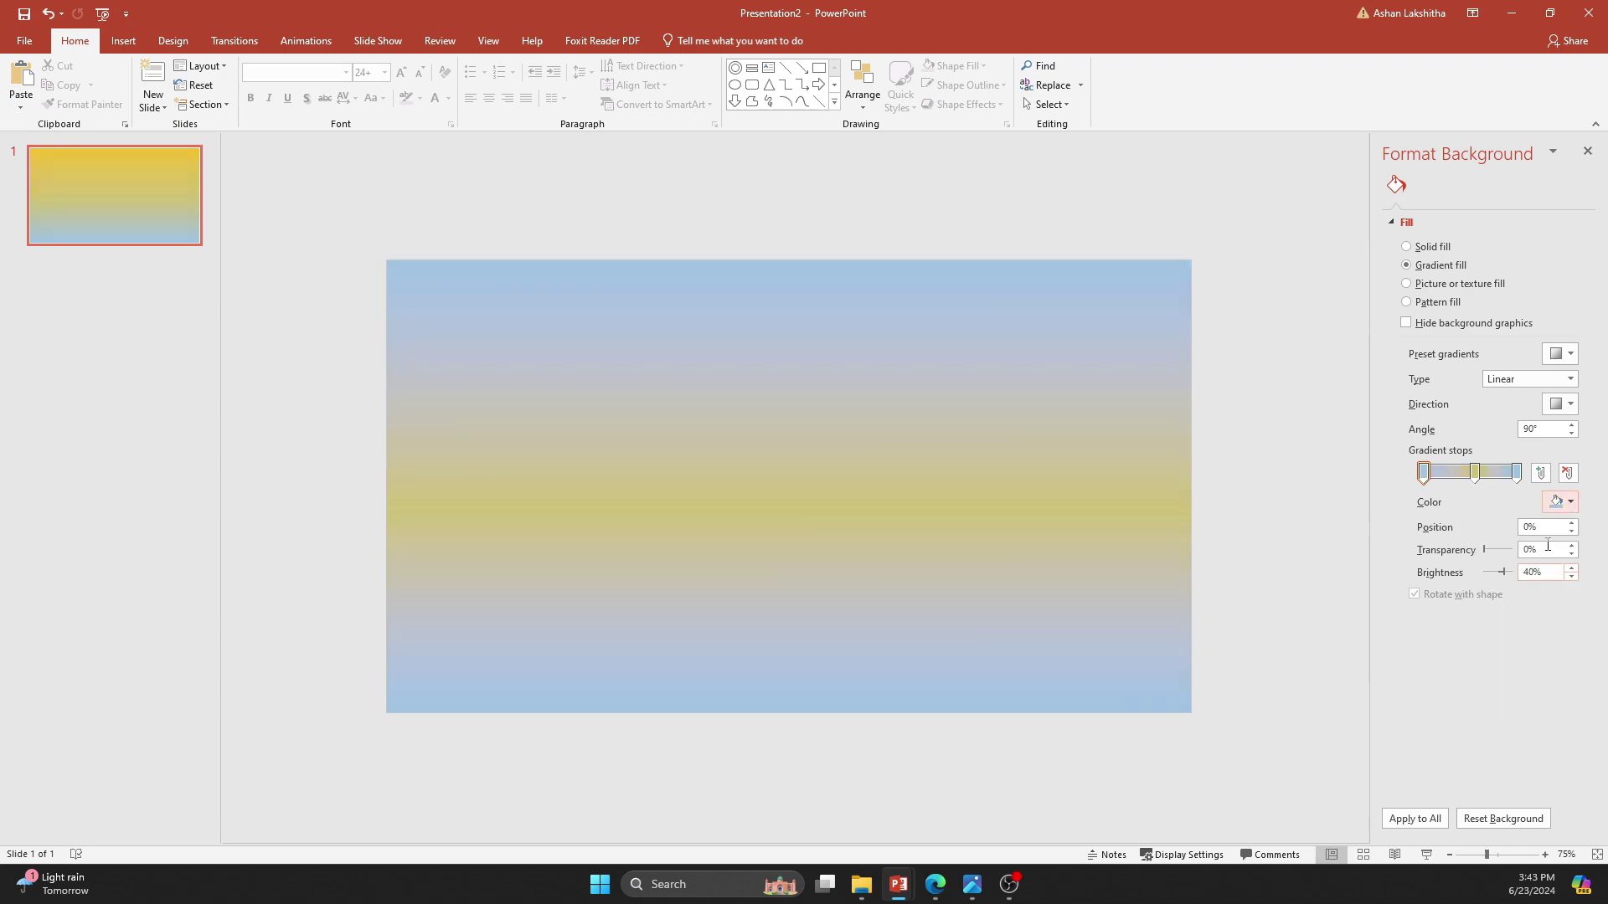
click(1474, 472)
click(1560, 502)
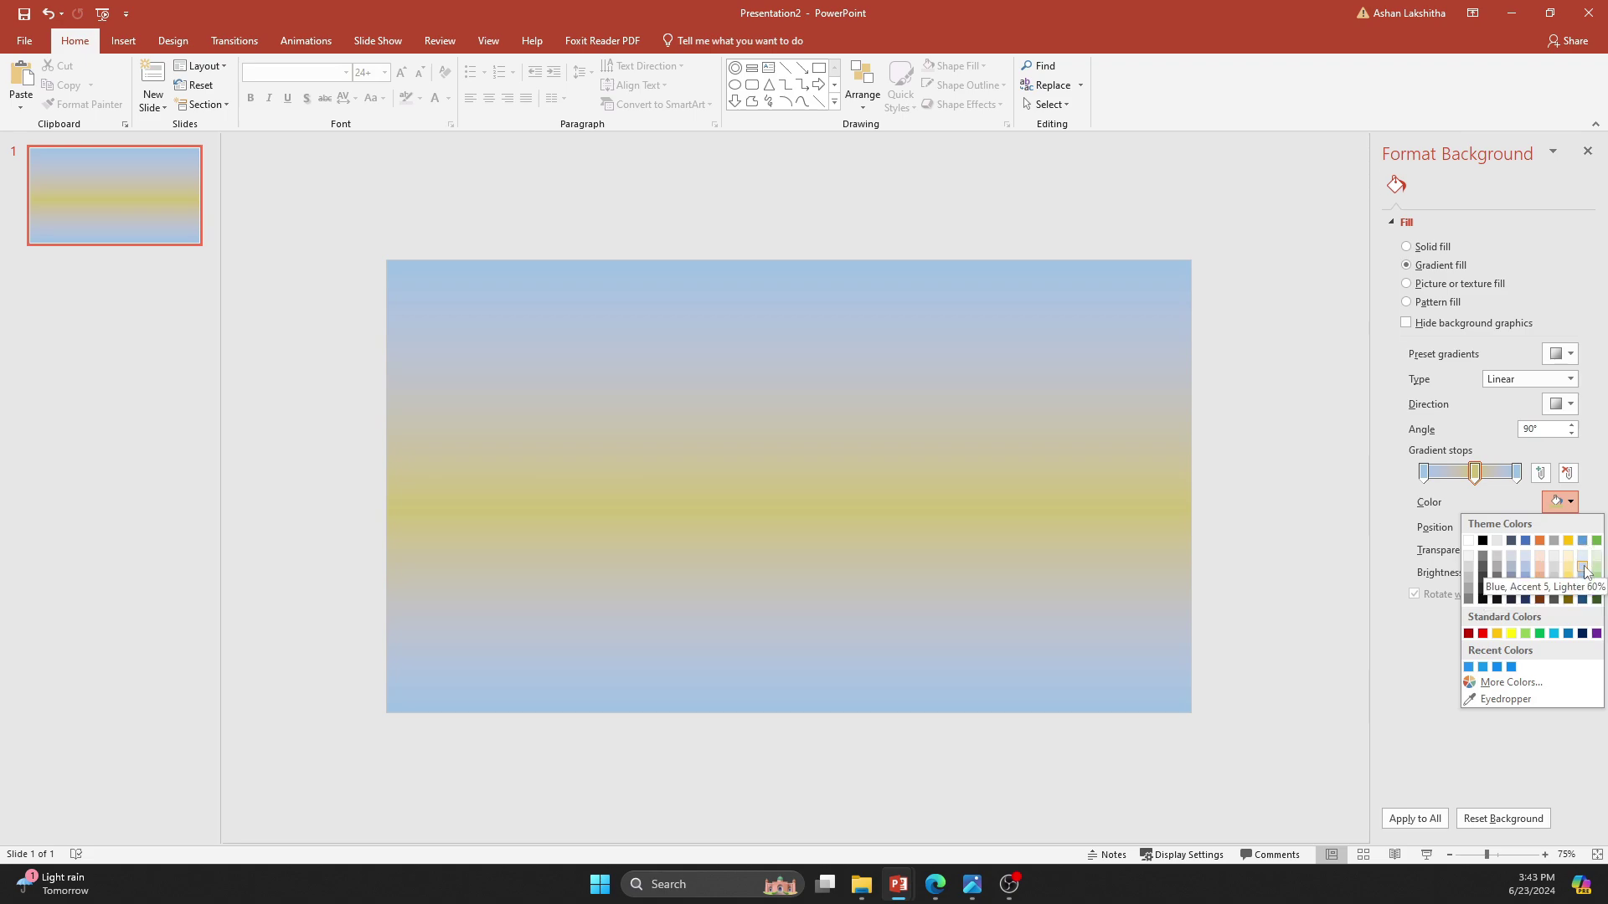
click(1584, 543)
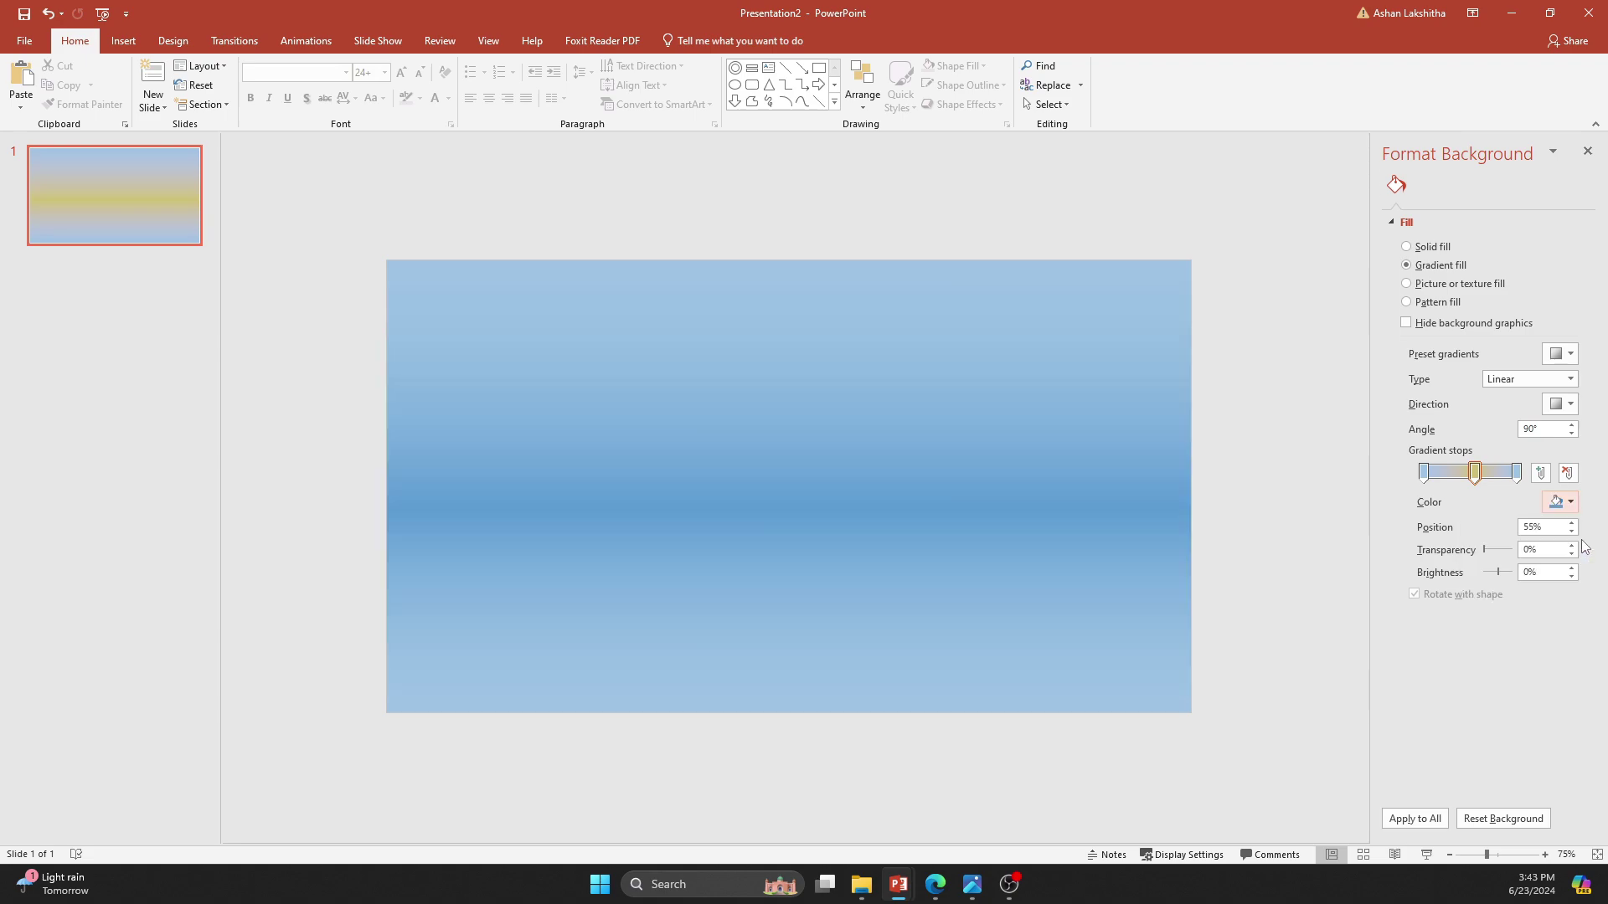
click(1555, 505)
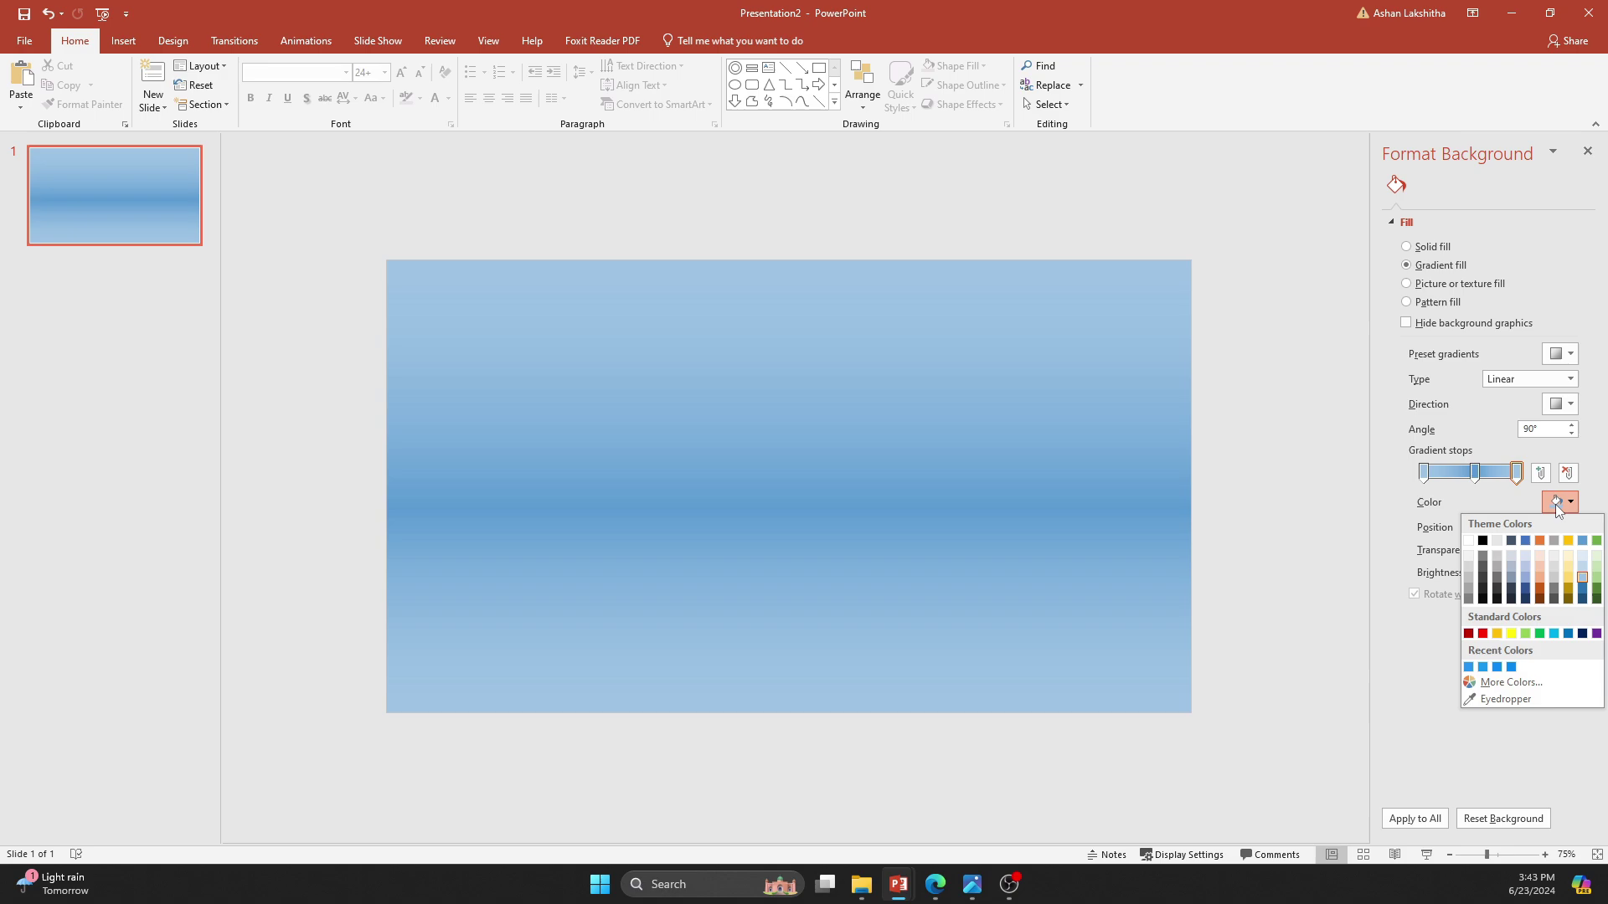
click(1583, 581)
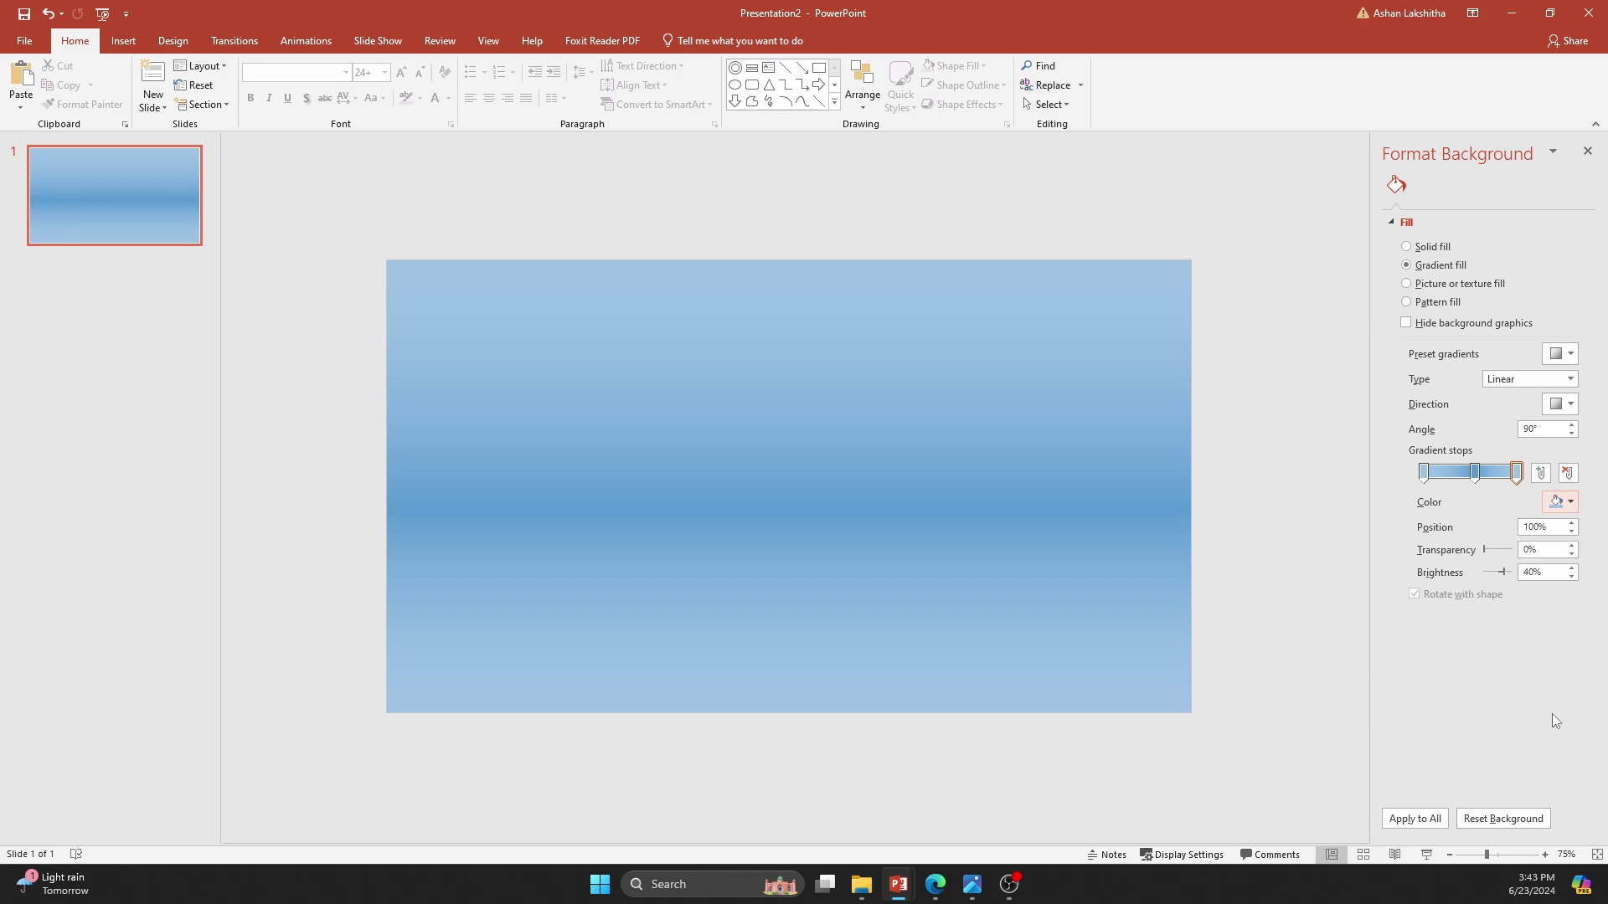
Draw a rectangle covering the entire slide.
click(123, 42)
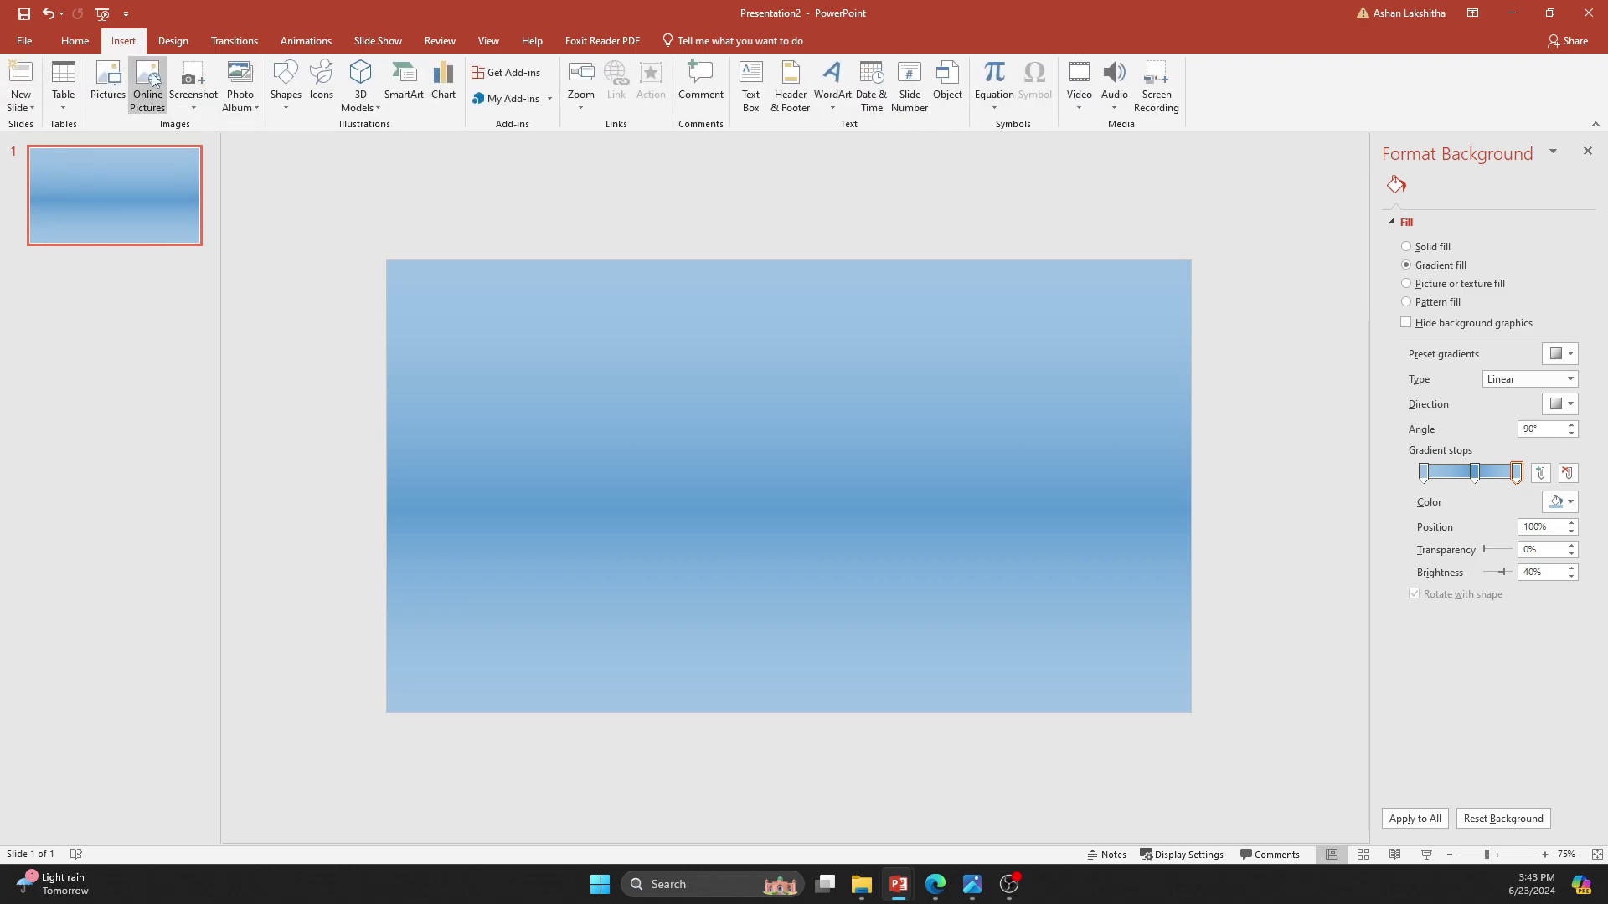
click(286, 82)
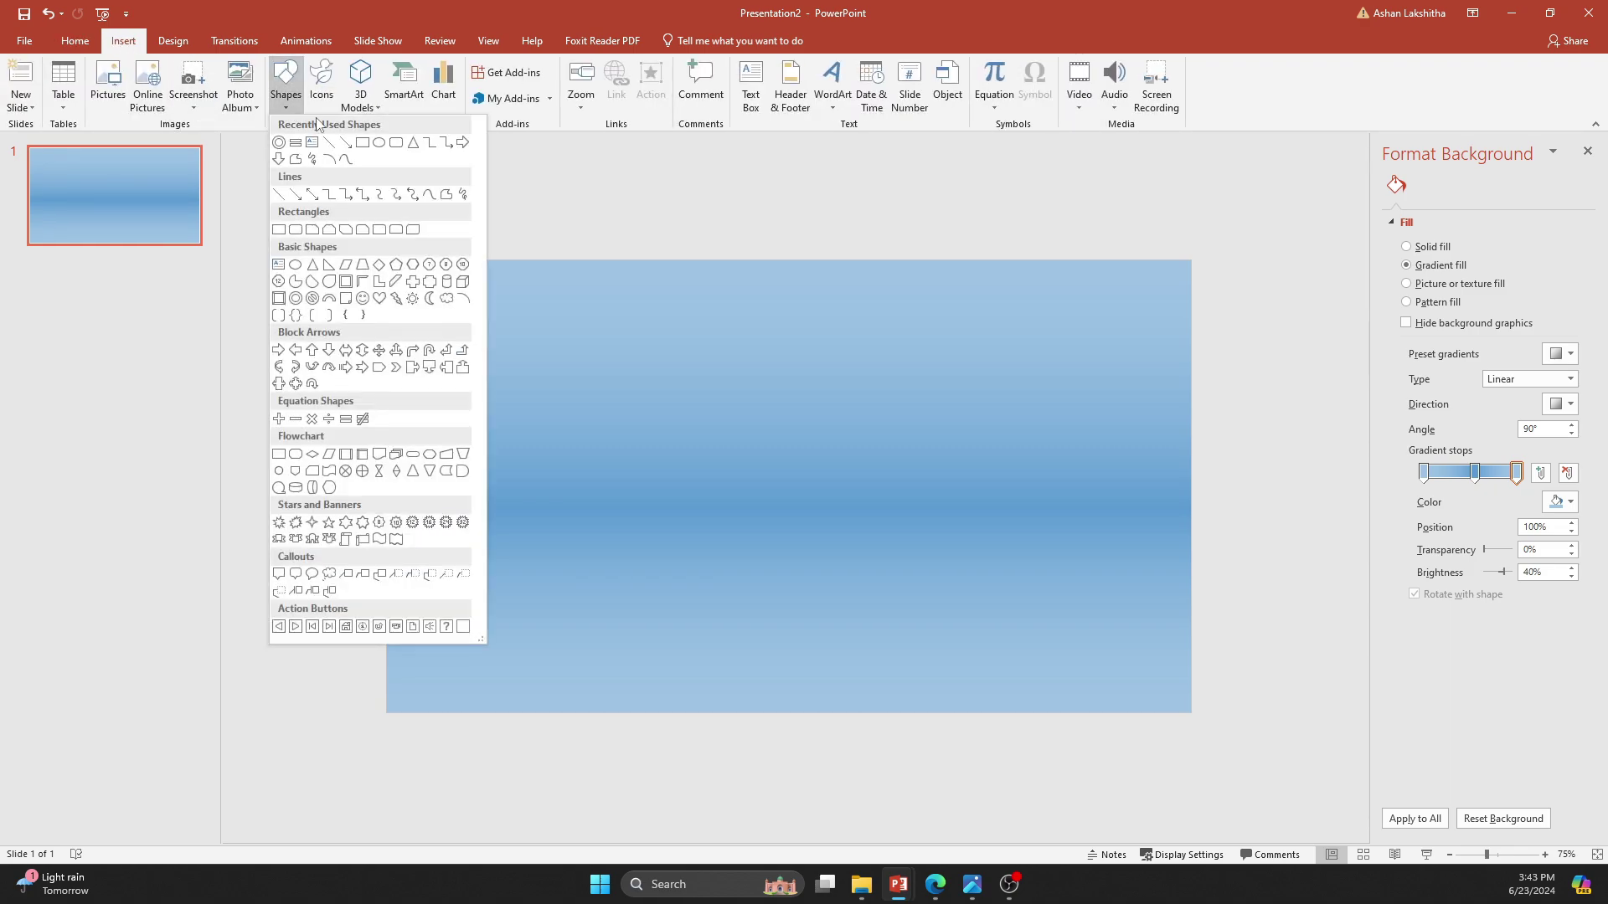
click(362, 141)
drag(383, 258, 1190, 713)
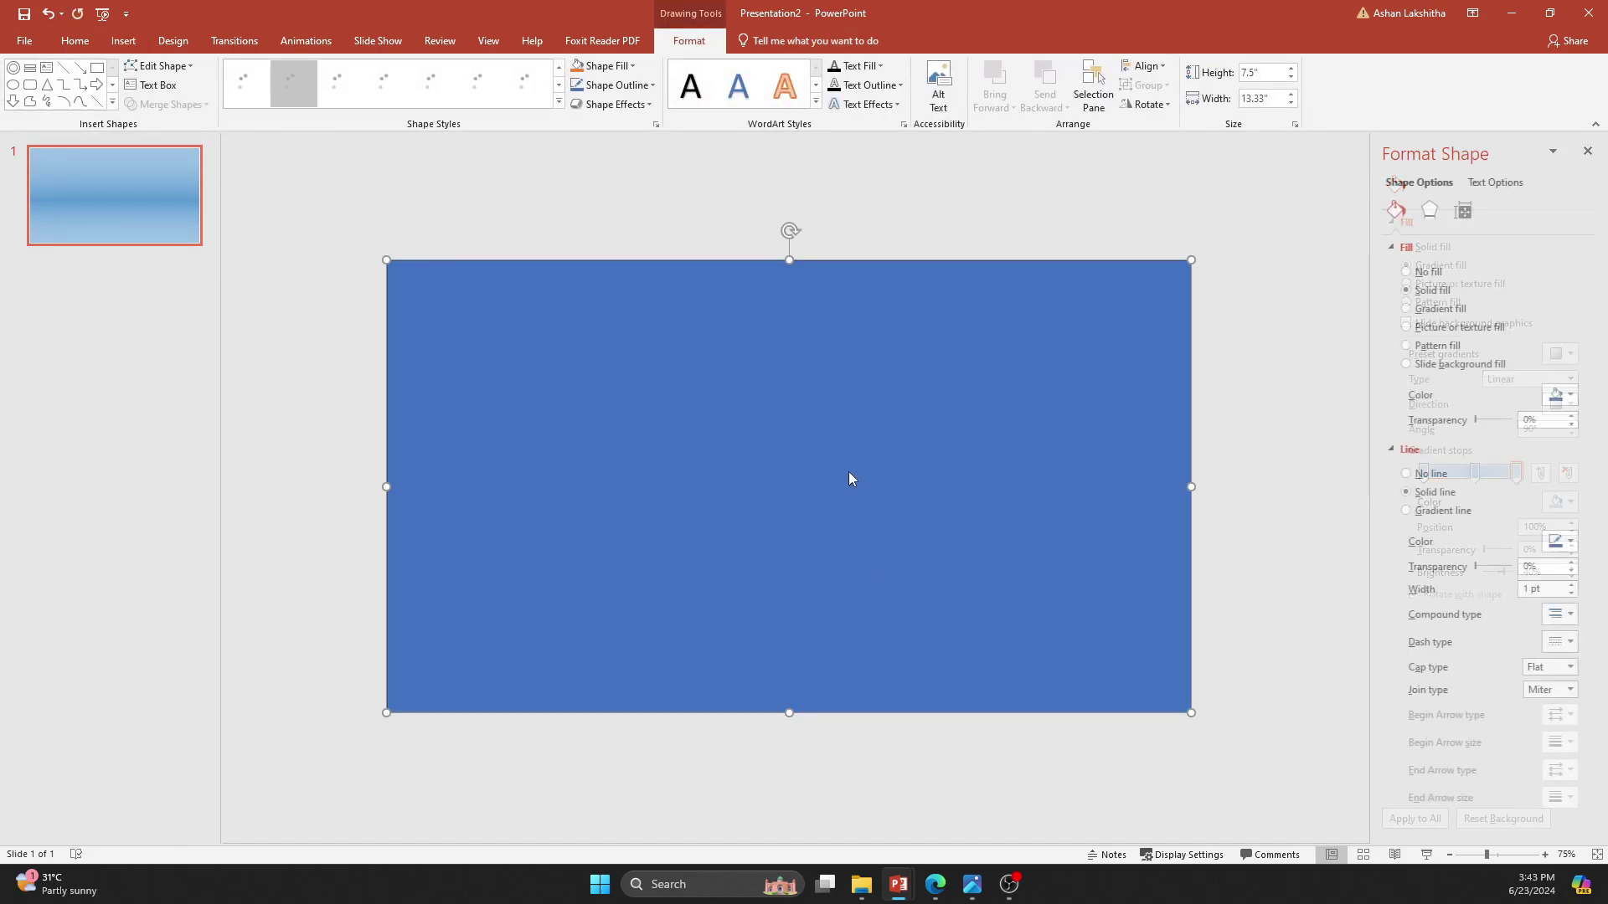
Give the rectangle no outline, a black fill and 90% transparency.
click(1409, 477)
click(1570, 396)
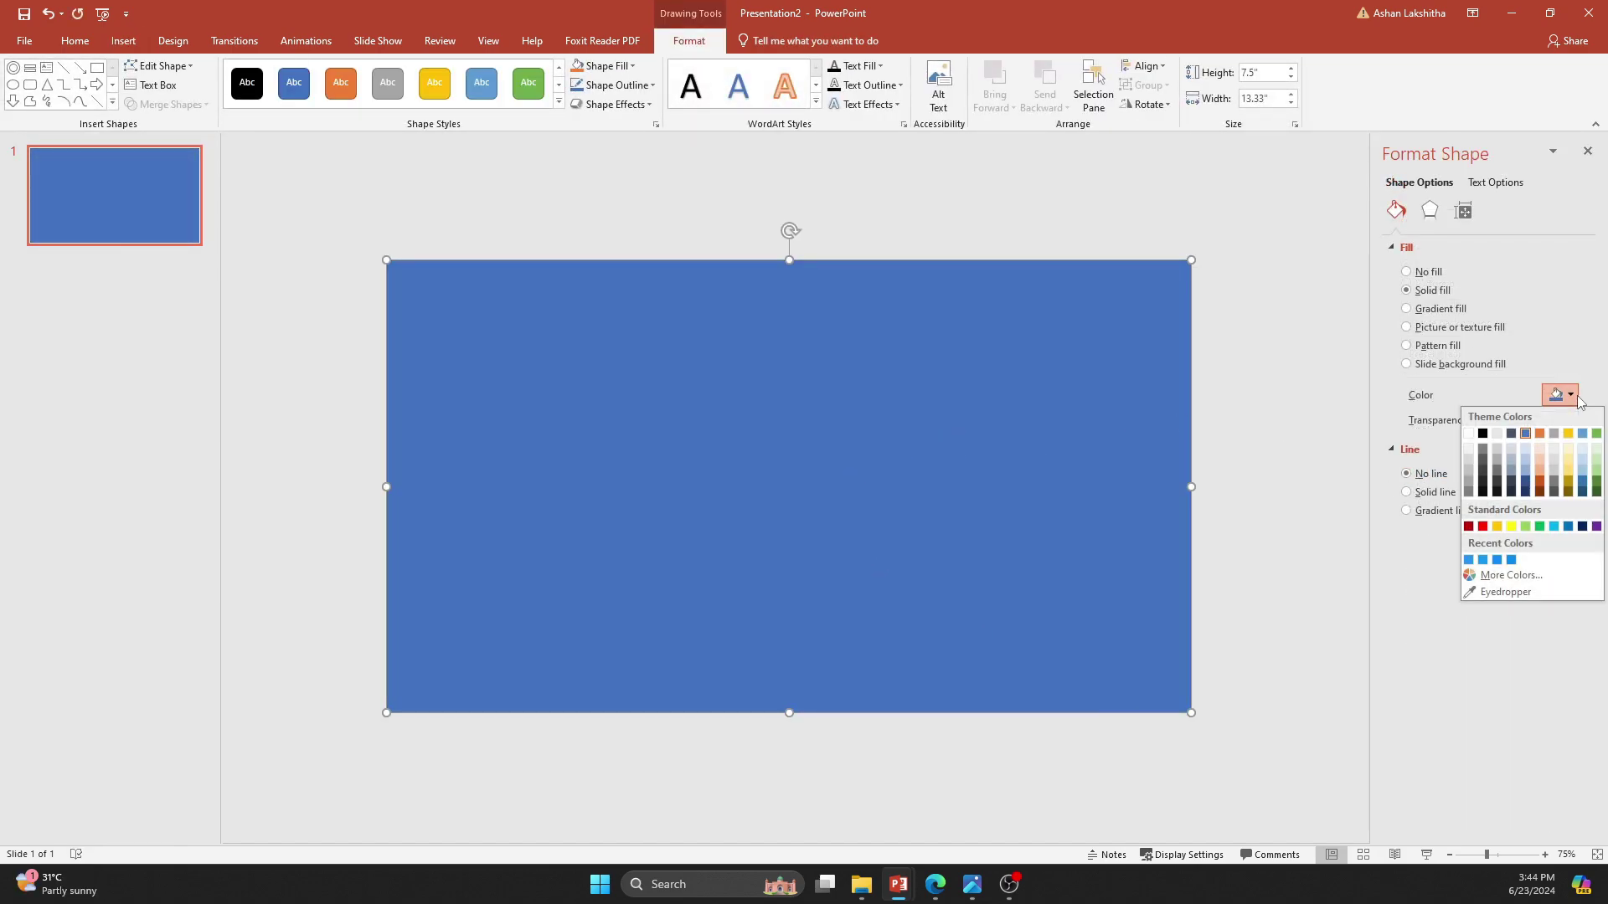
click(1483, 434)
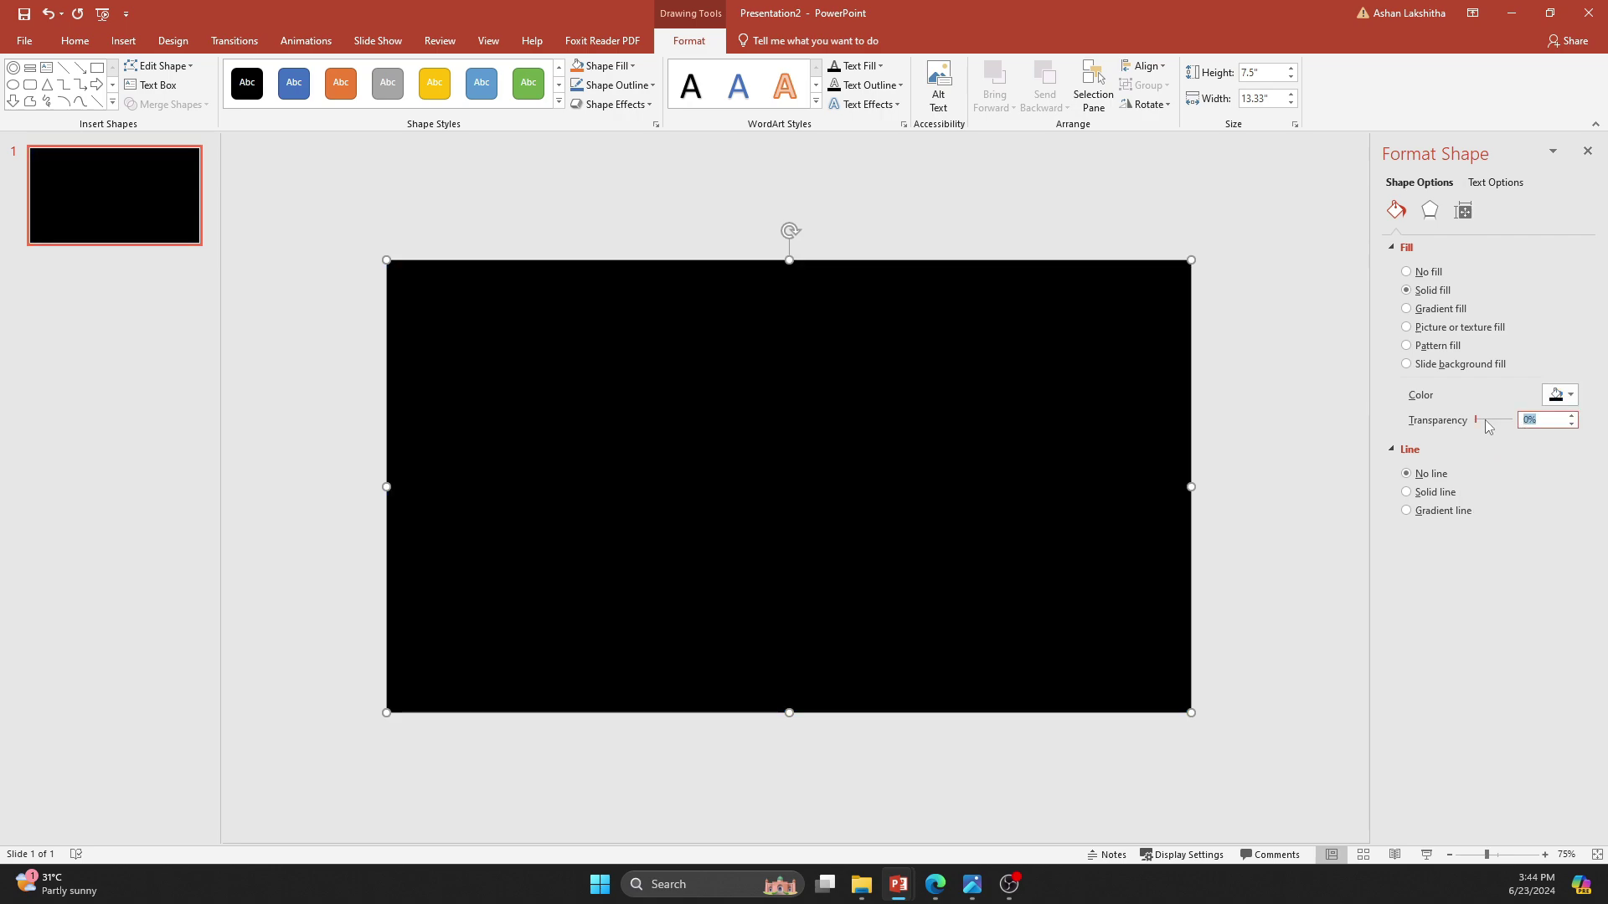
text(80)
key(Return)
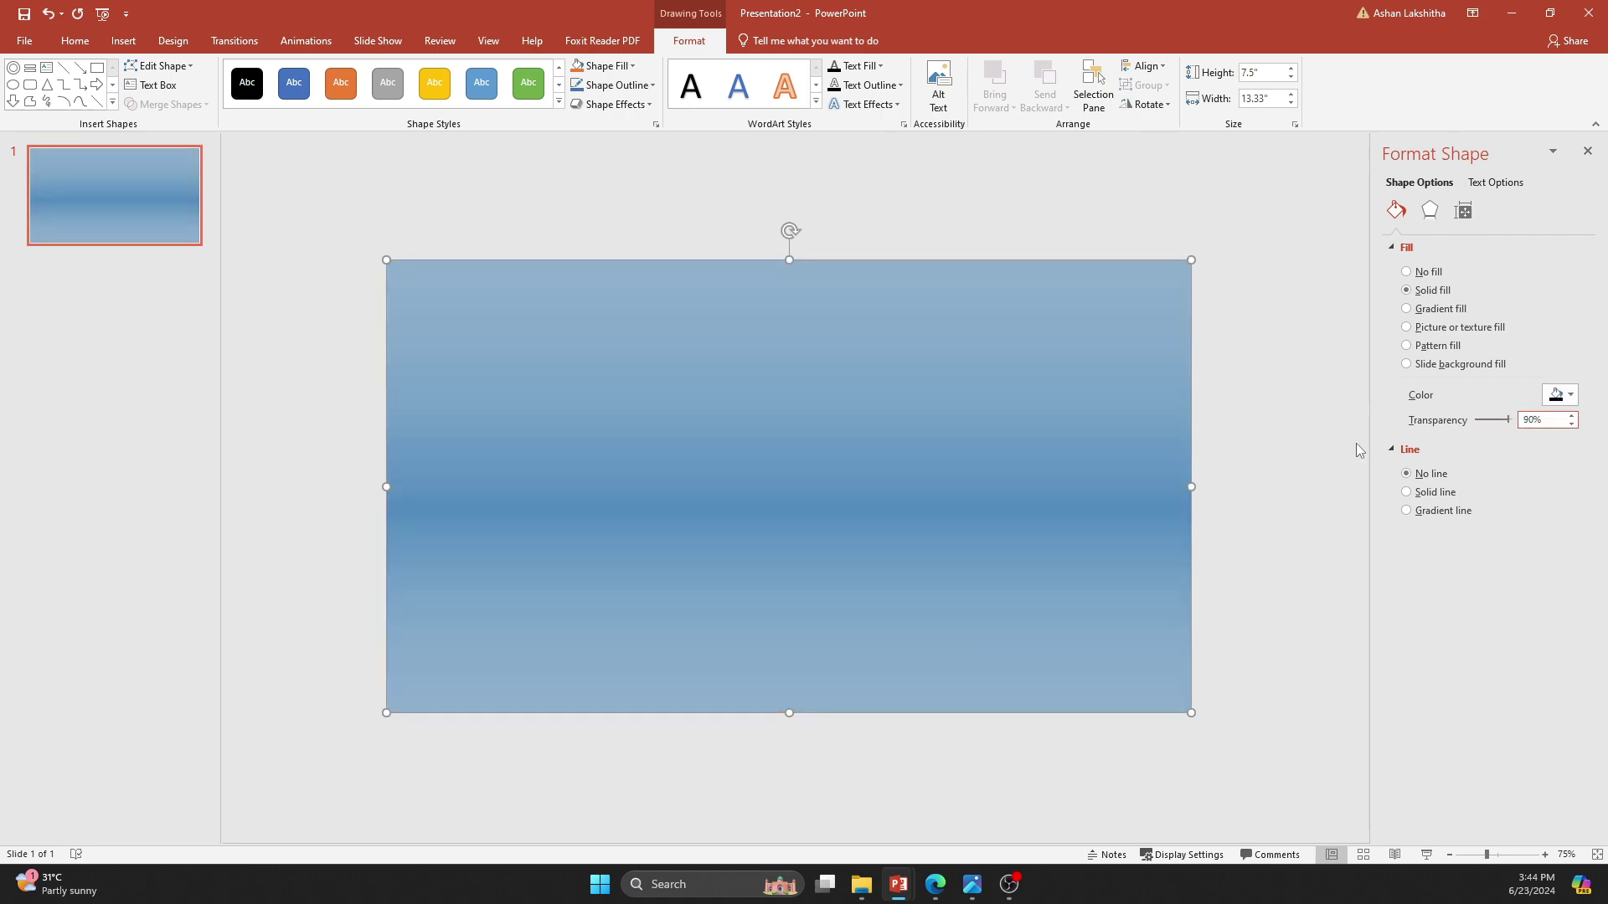
click(1253, 426)
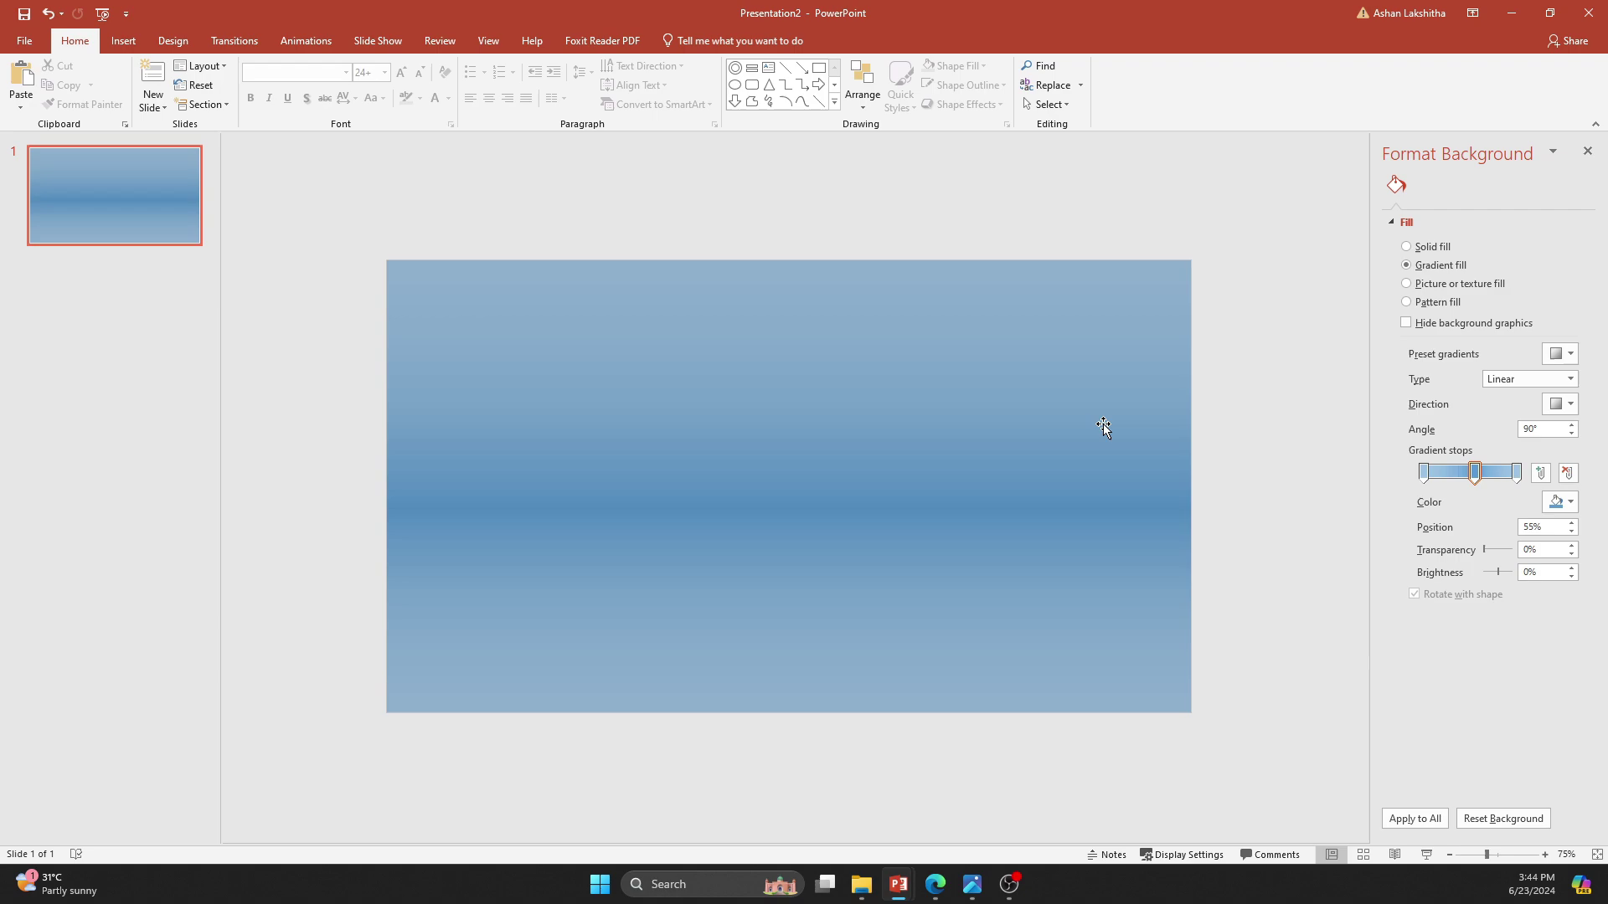
Paste the ROBOTIC AI title and text boxes and nudge them into place on the left.
key(ctrl+v)
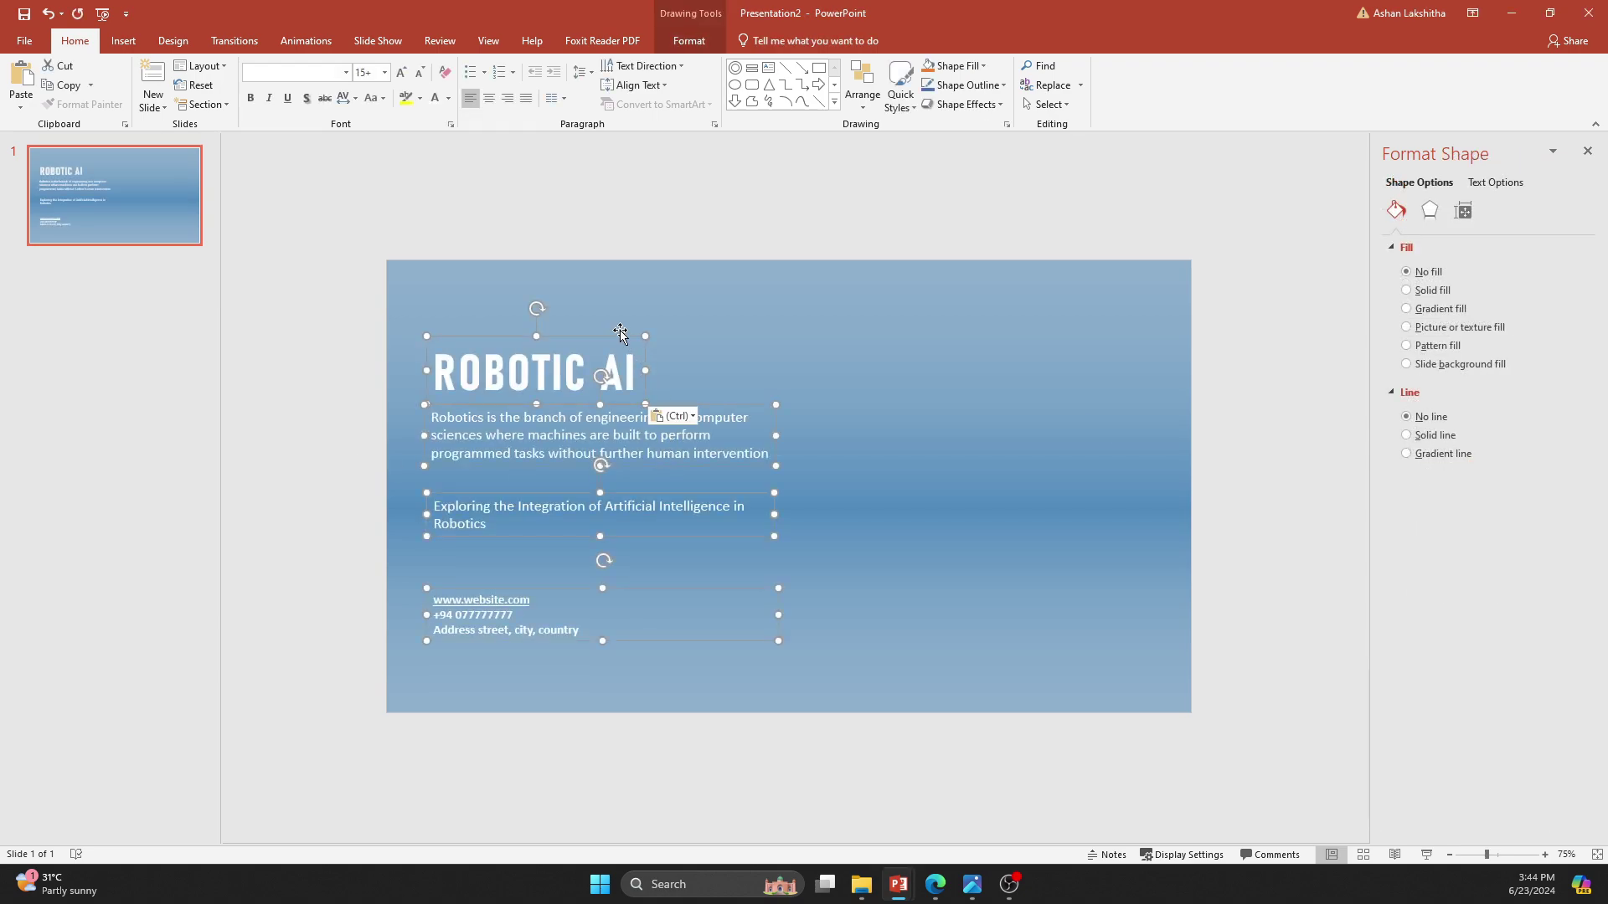
drag(616, 334, 617, 320)
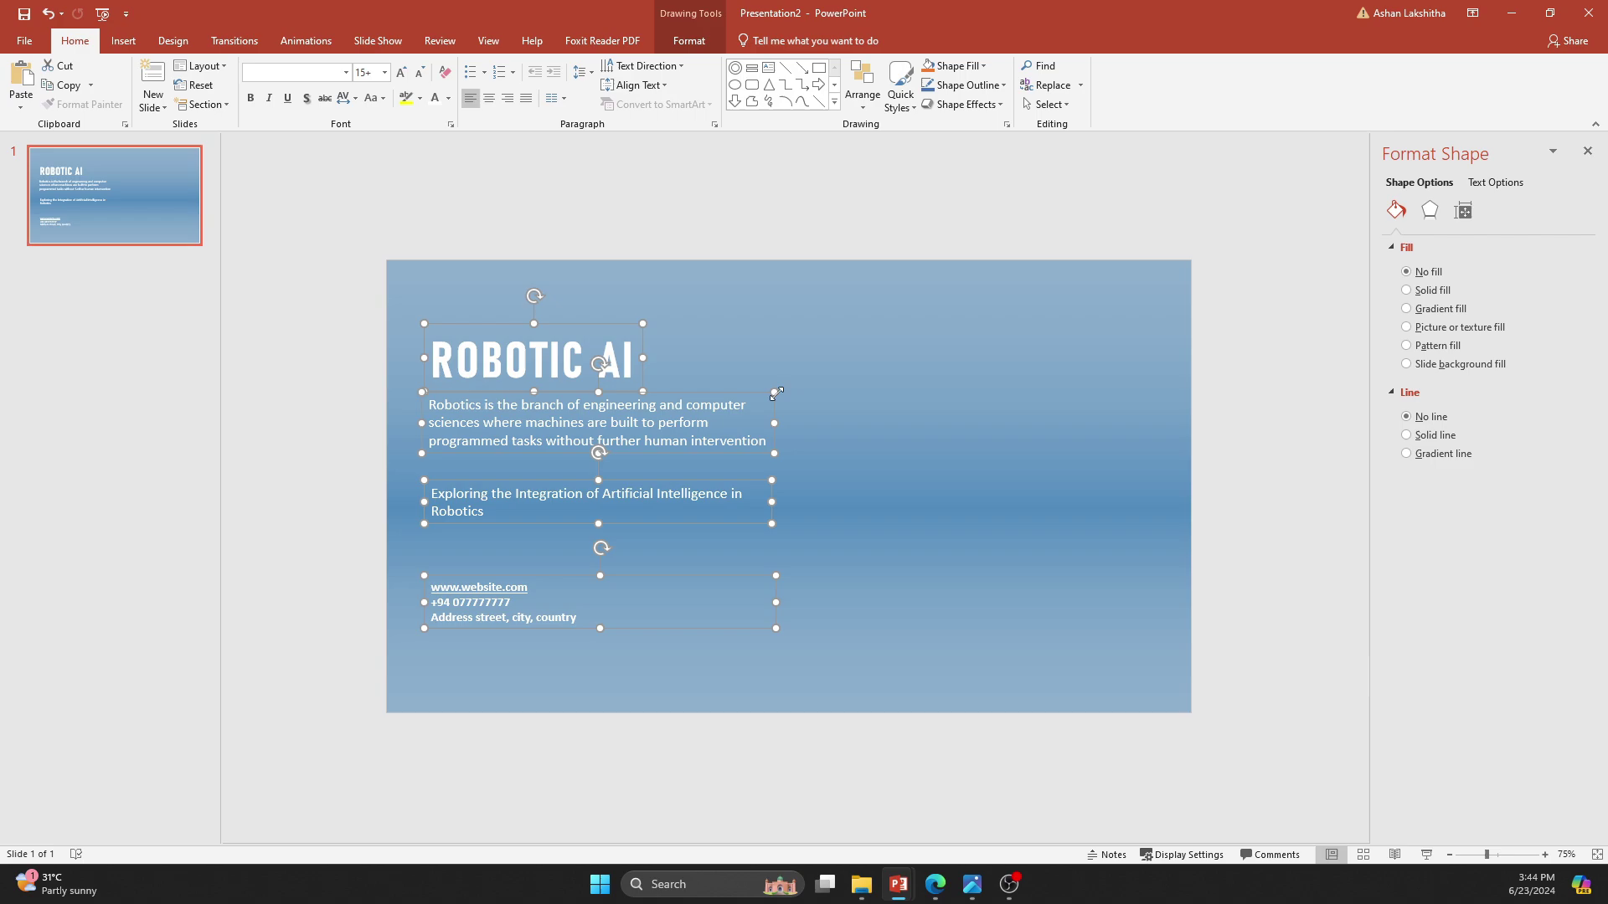
click(1001, 449)
key(Escape)
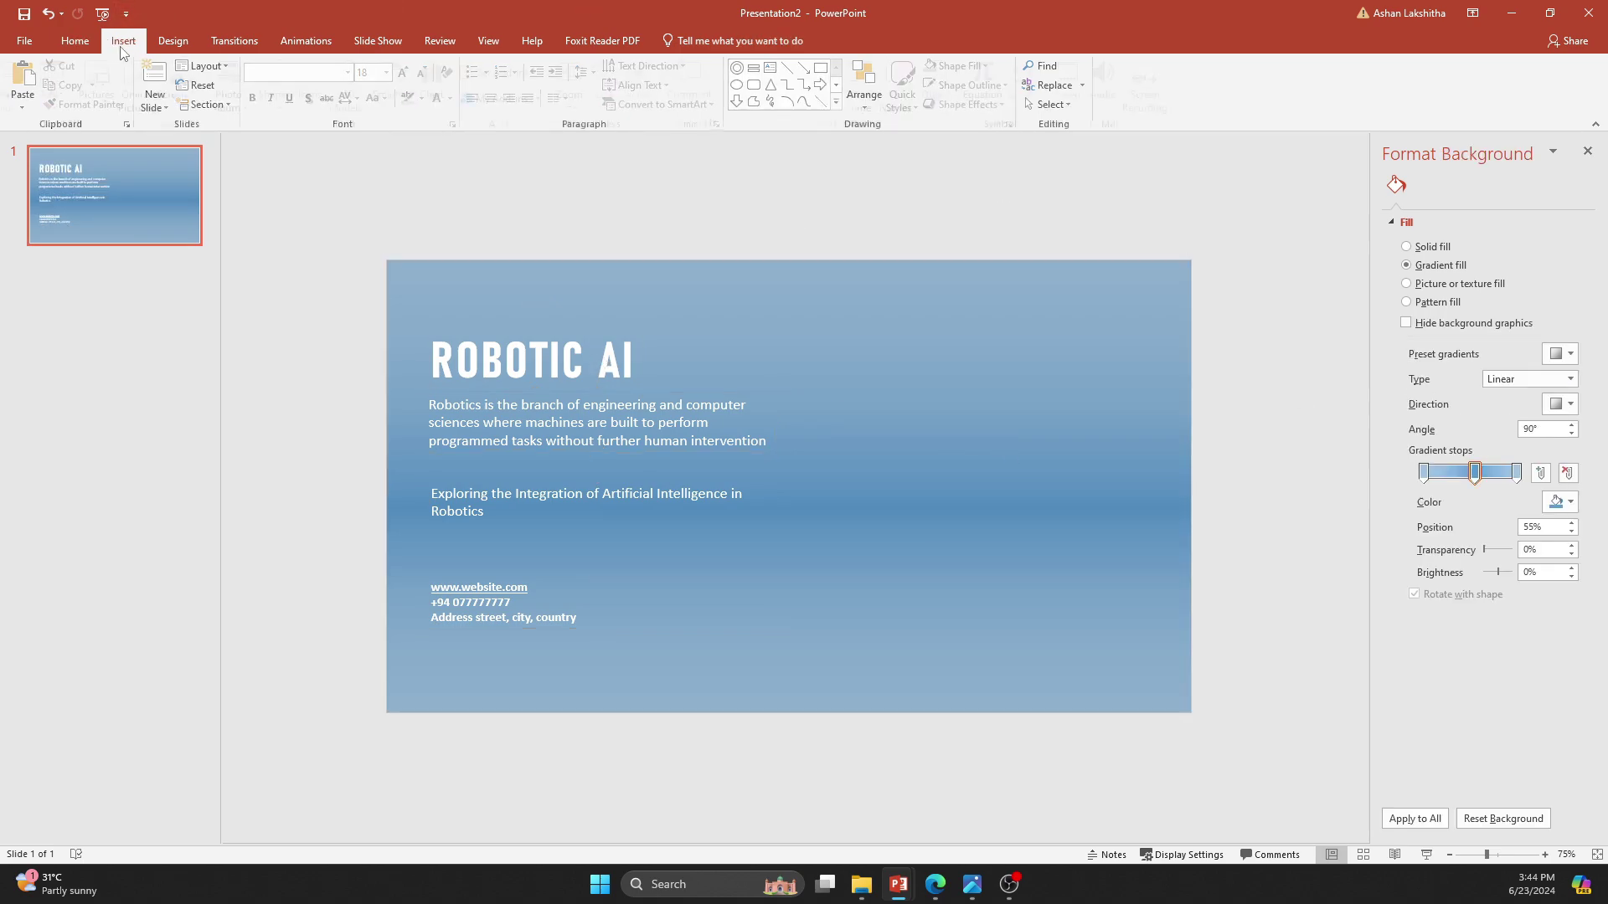
Draw a Circle: Hollow shape on the right side of the slide.
click(124, 40)
click(285, 95)
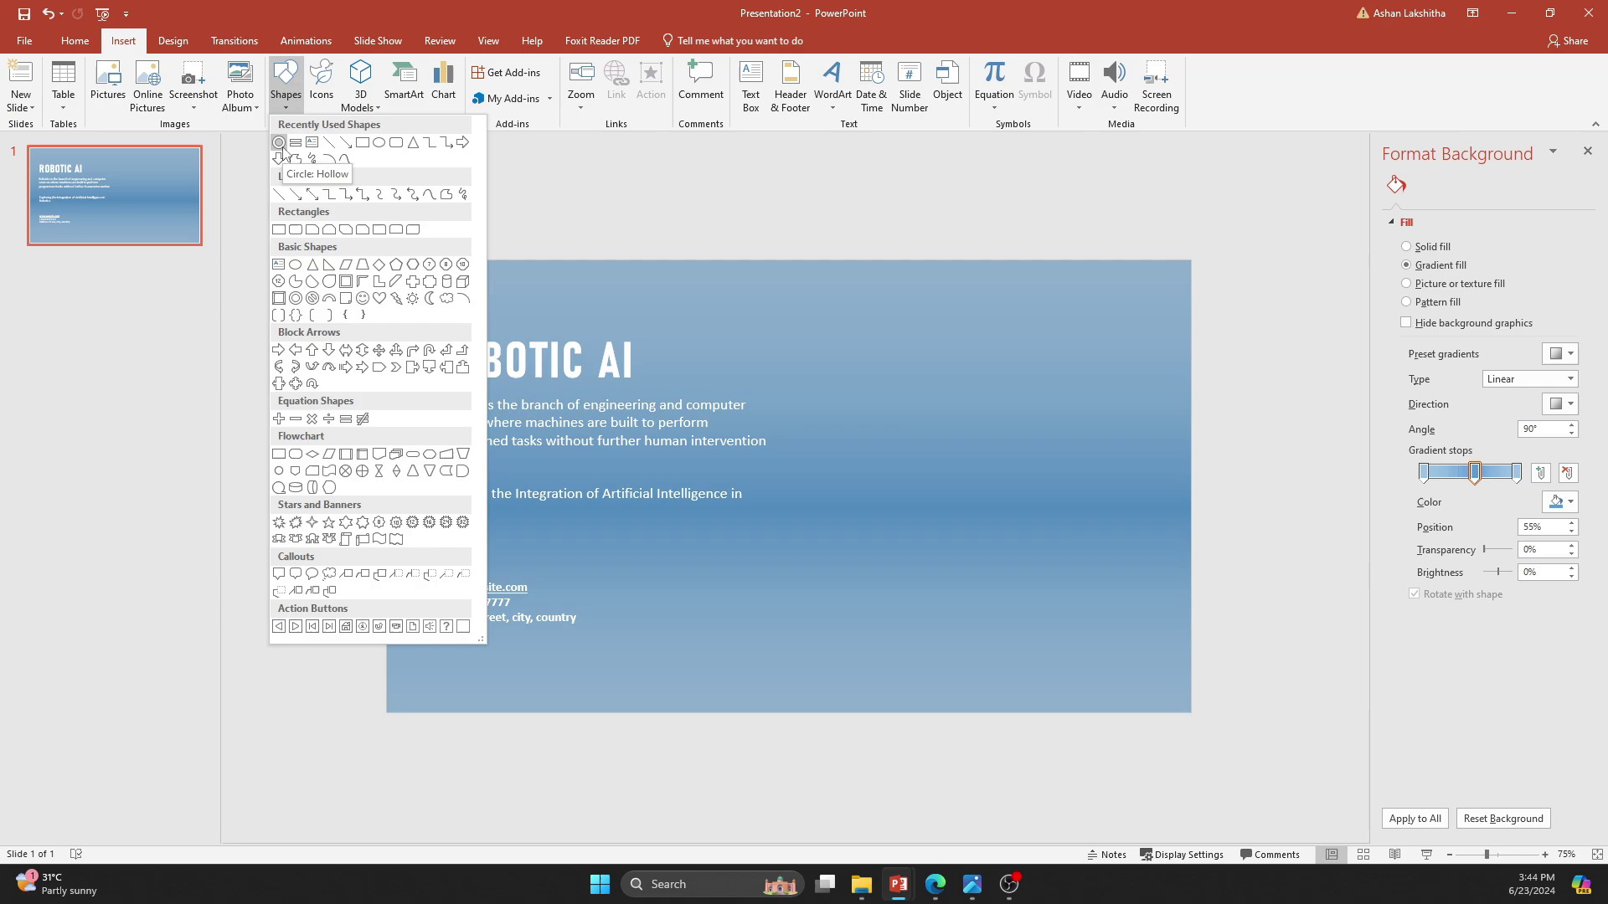
click(280, 142)
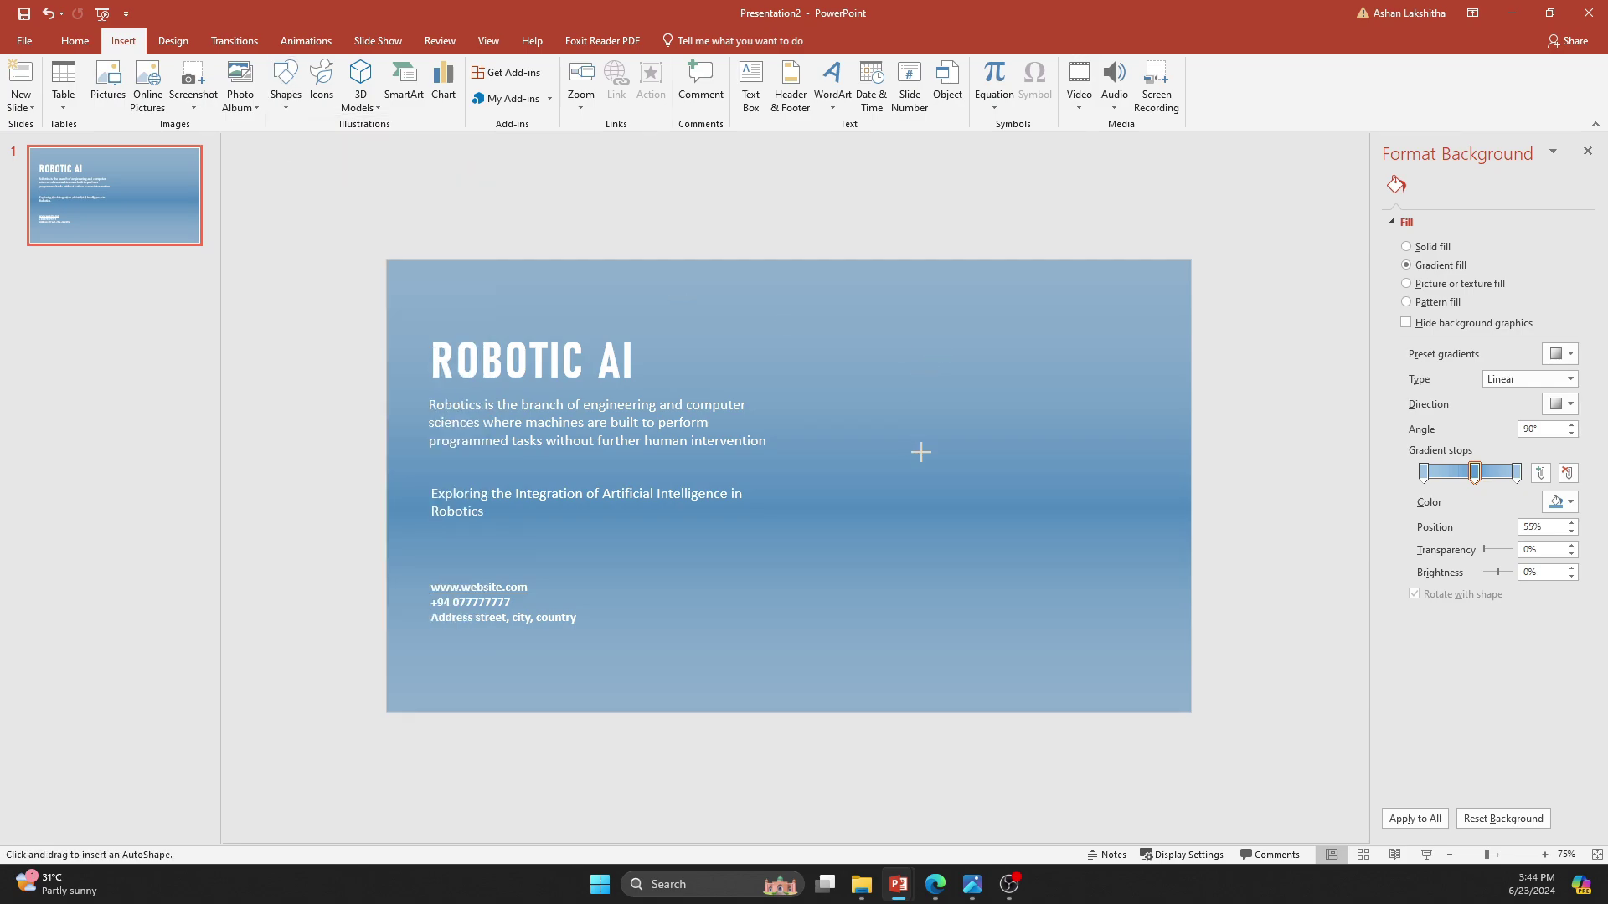
mouse_move(921, 453)
mouse_down()
mouse_move(1135, 668)
mouse_move(1081, 563)
mouse_move(1160, 643)
mouse_up()
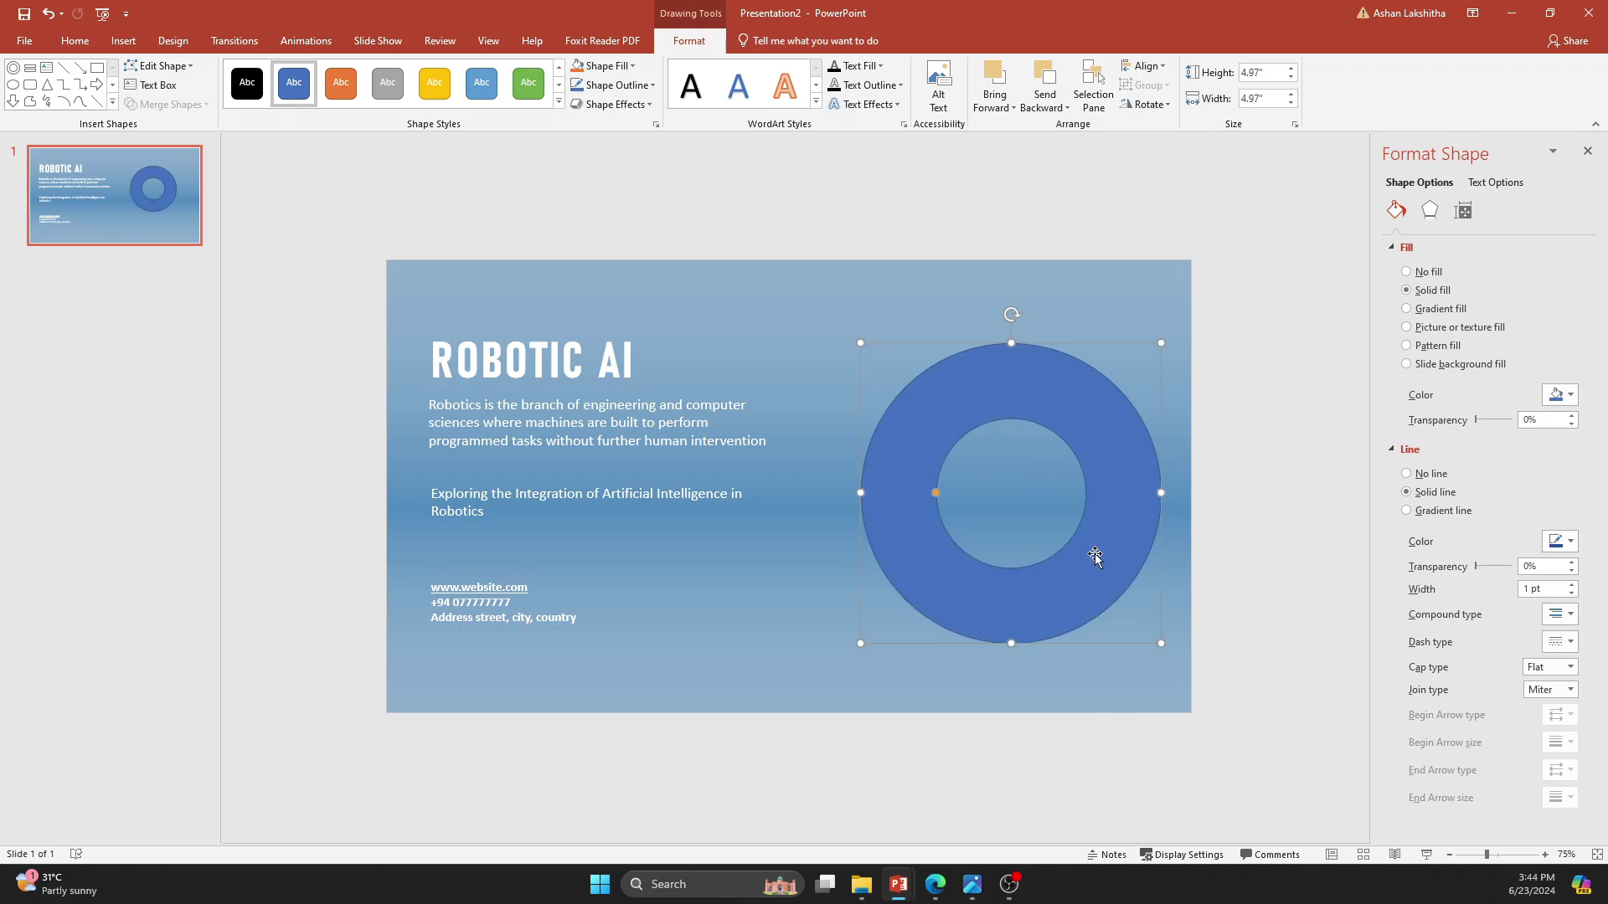
Reposition and resize the ring, and widen its hole with the yellow handle.
drag(1095, 450, 1075, 443)
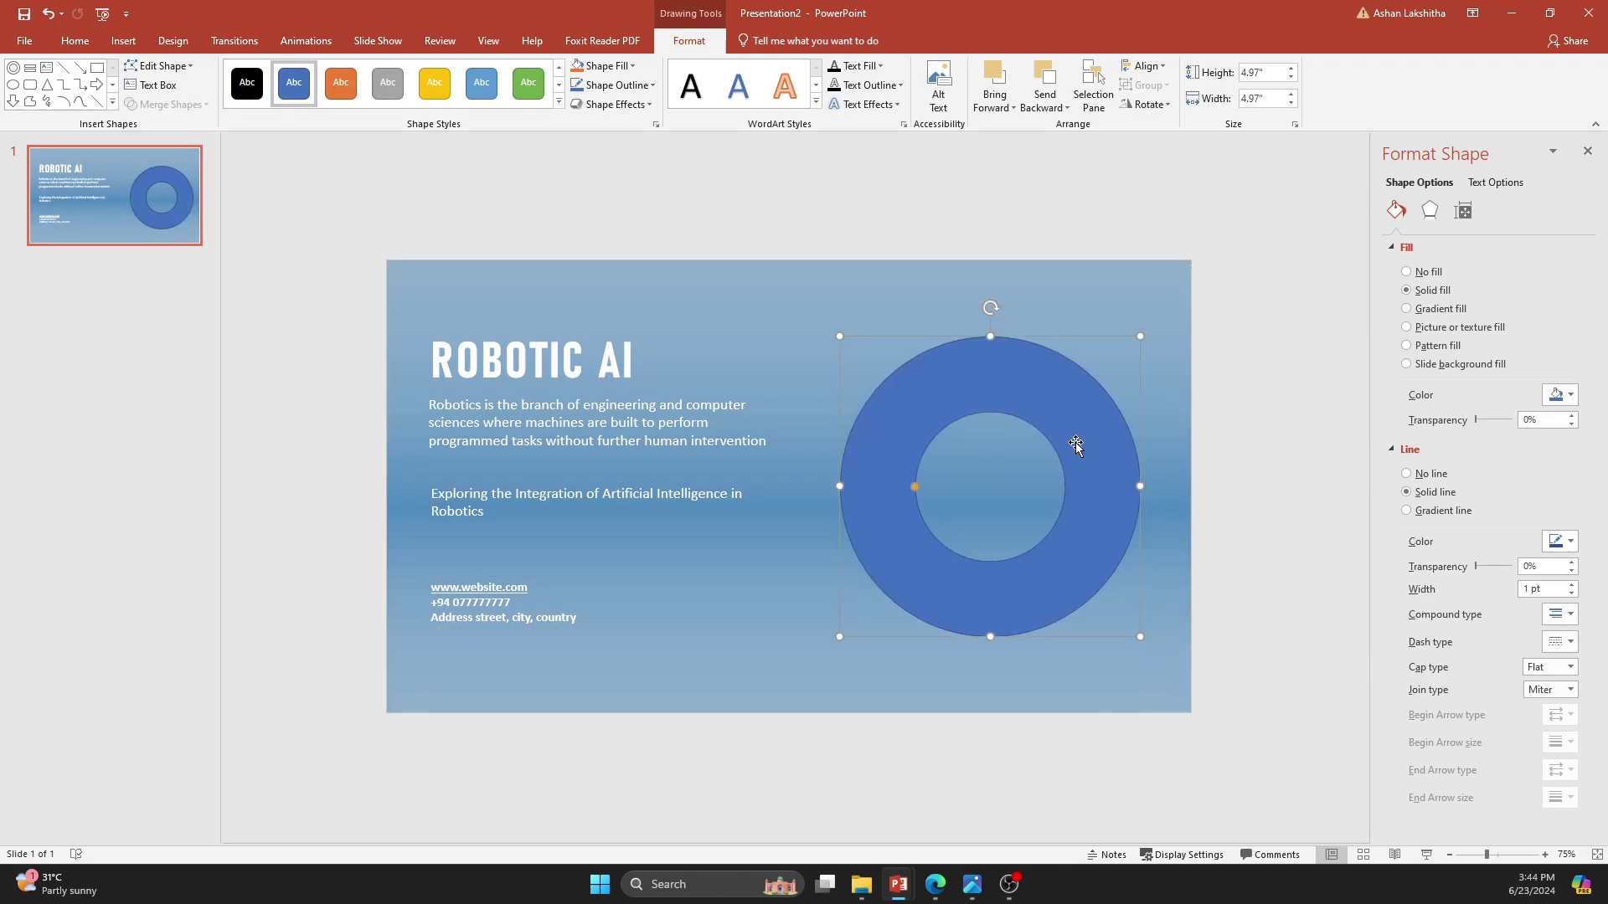
drag(1140, 640, 1132, 628)
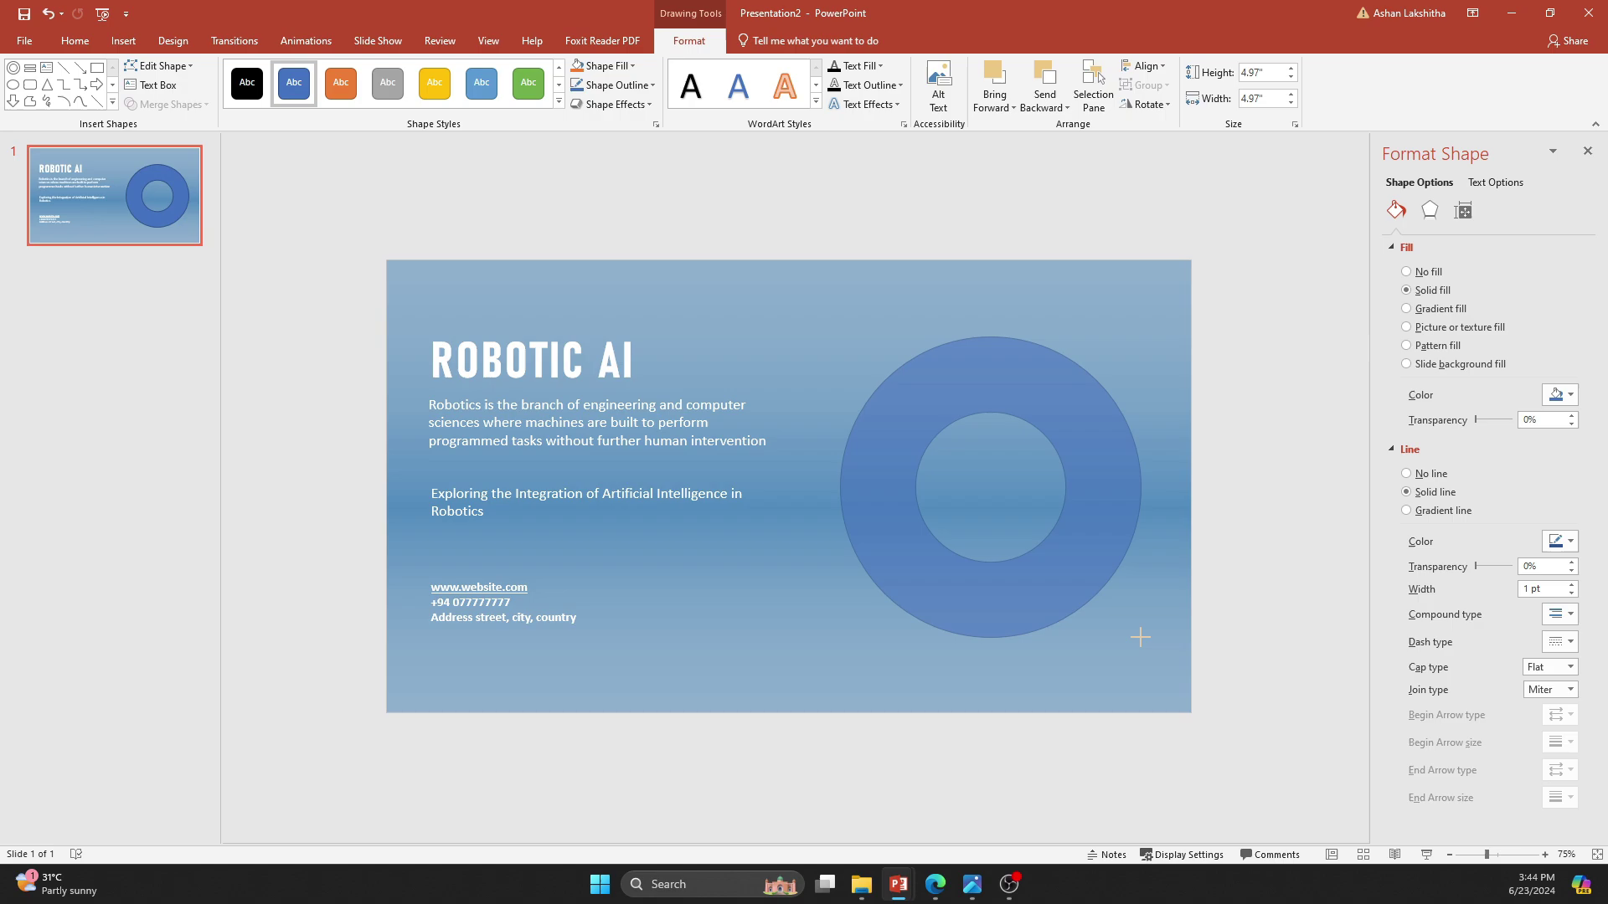
drag(1087, 485, 1103, 485)
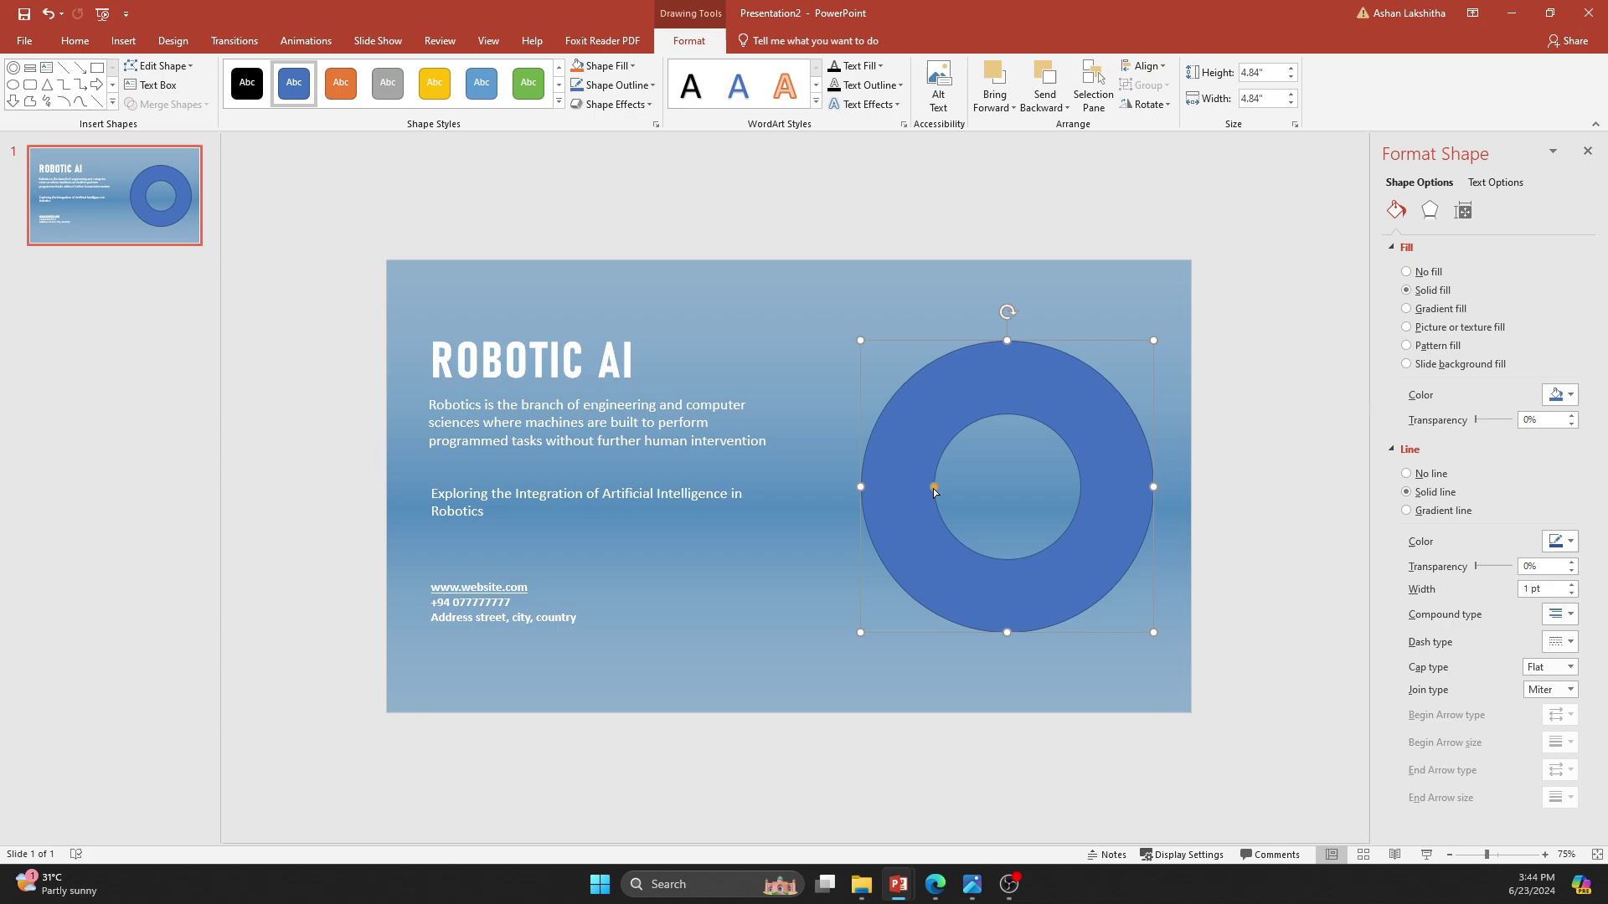
drag(935, 489, 897, 499)
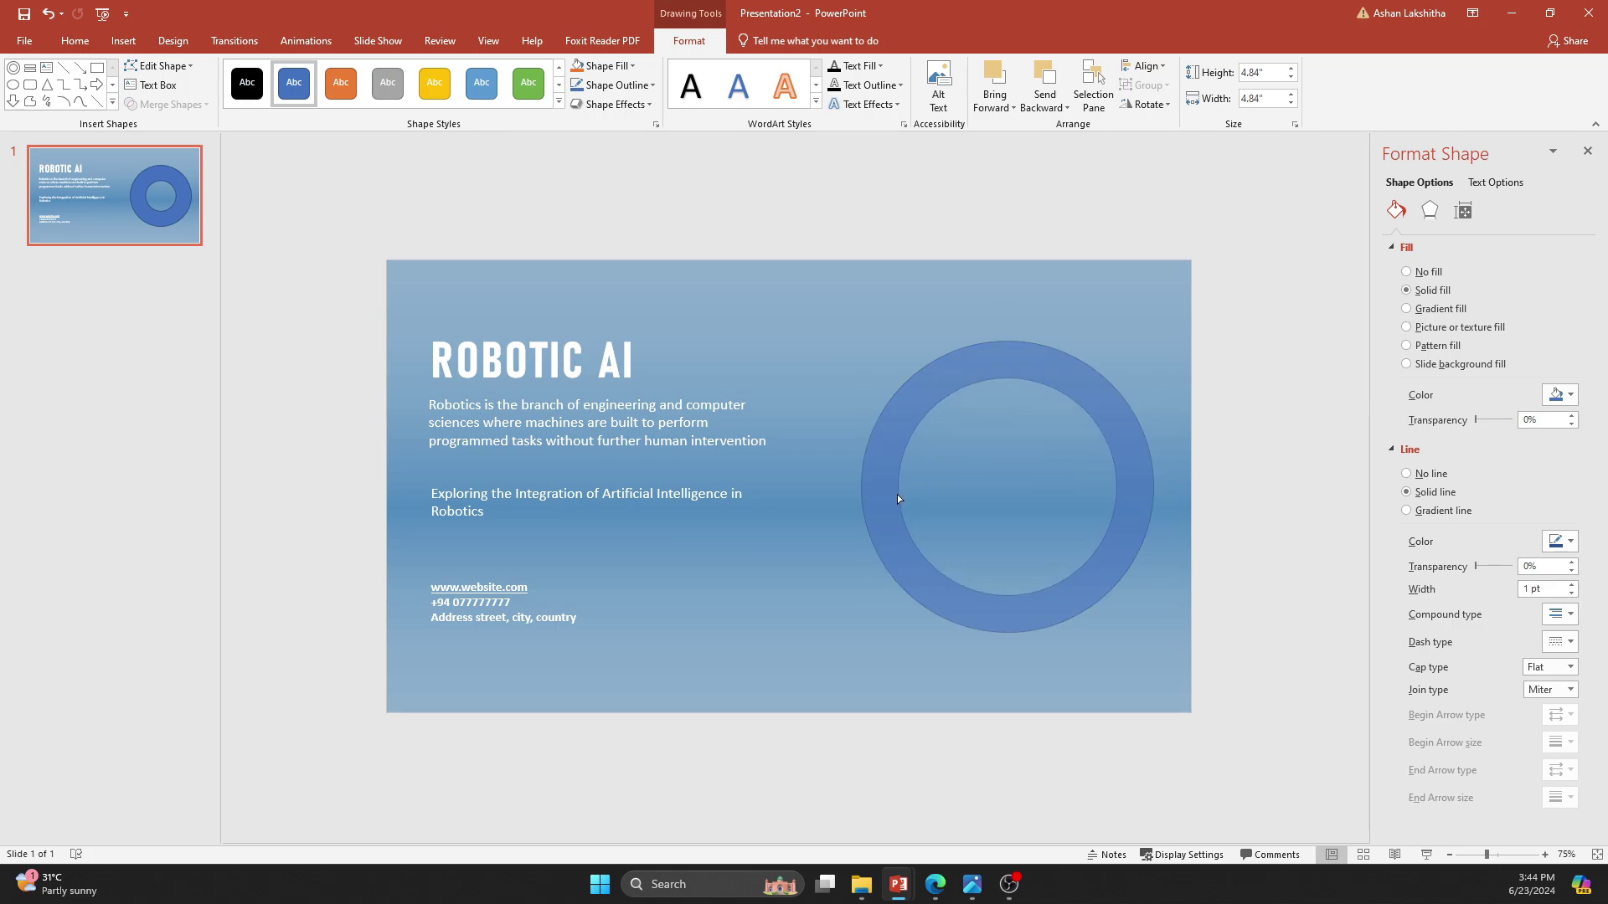
drag(897, 499, 897, 493)
drag(1131, 441, 1118, 440)
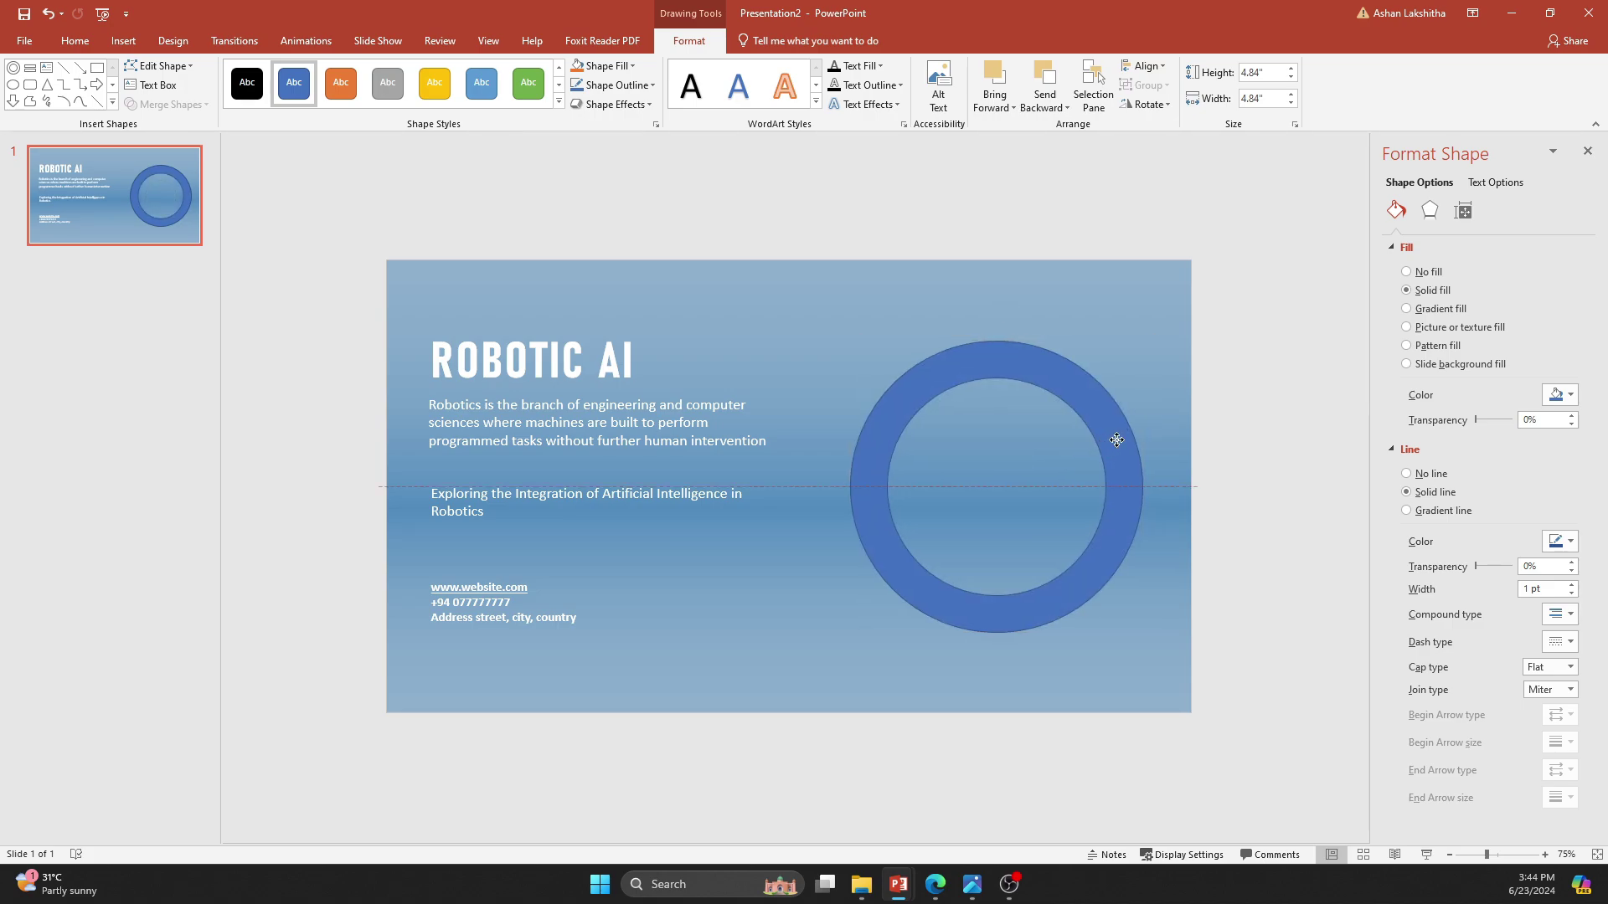
click(1267, 451)
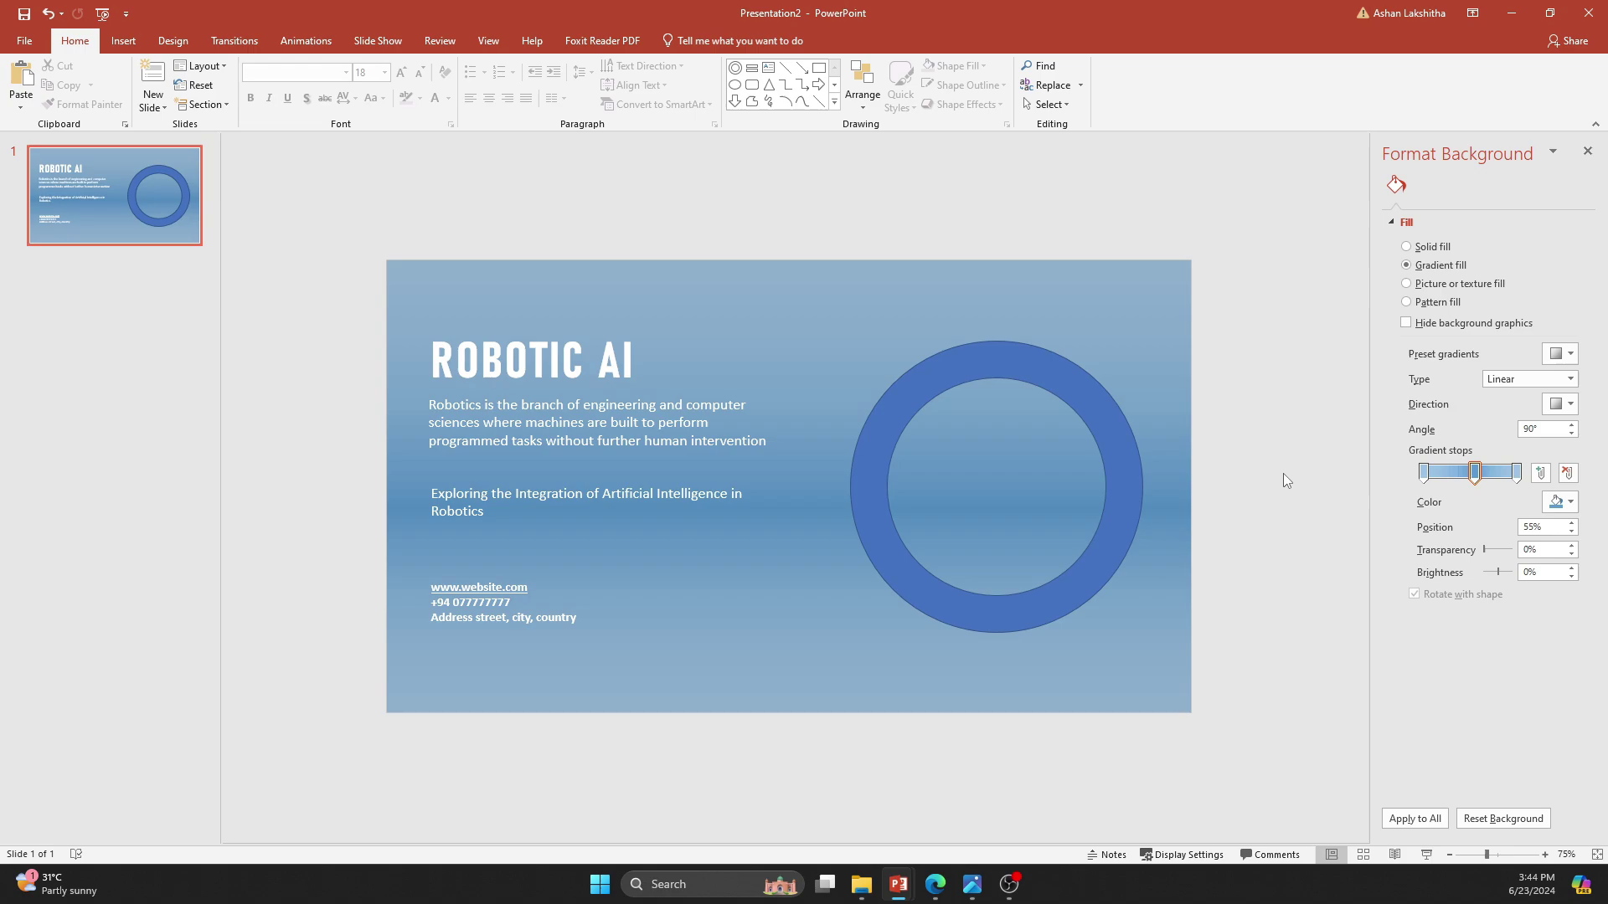
Draw a small rectangle above the ring and fill it yellow.
click(123, 40)
click(284, 93)
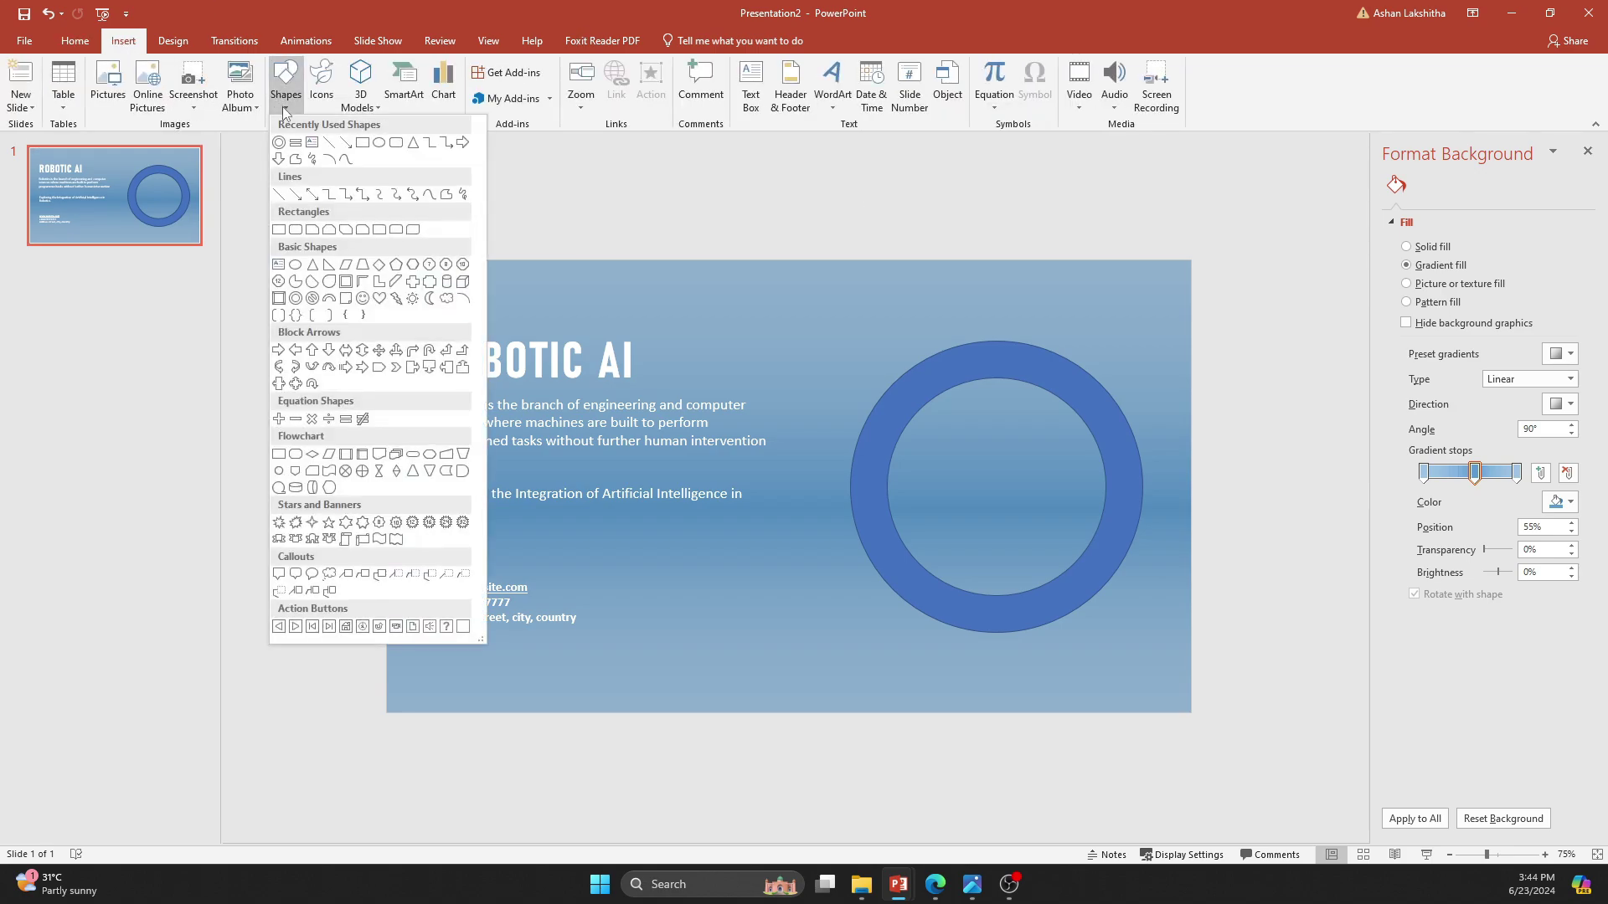
click(348, 154)
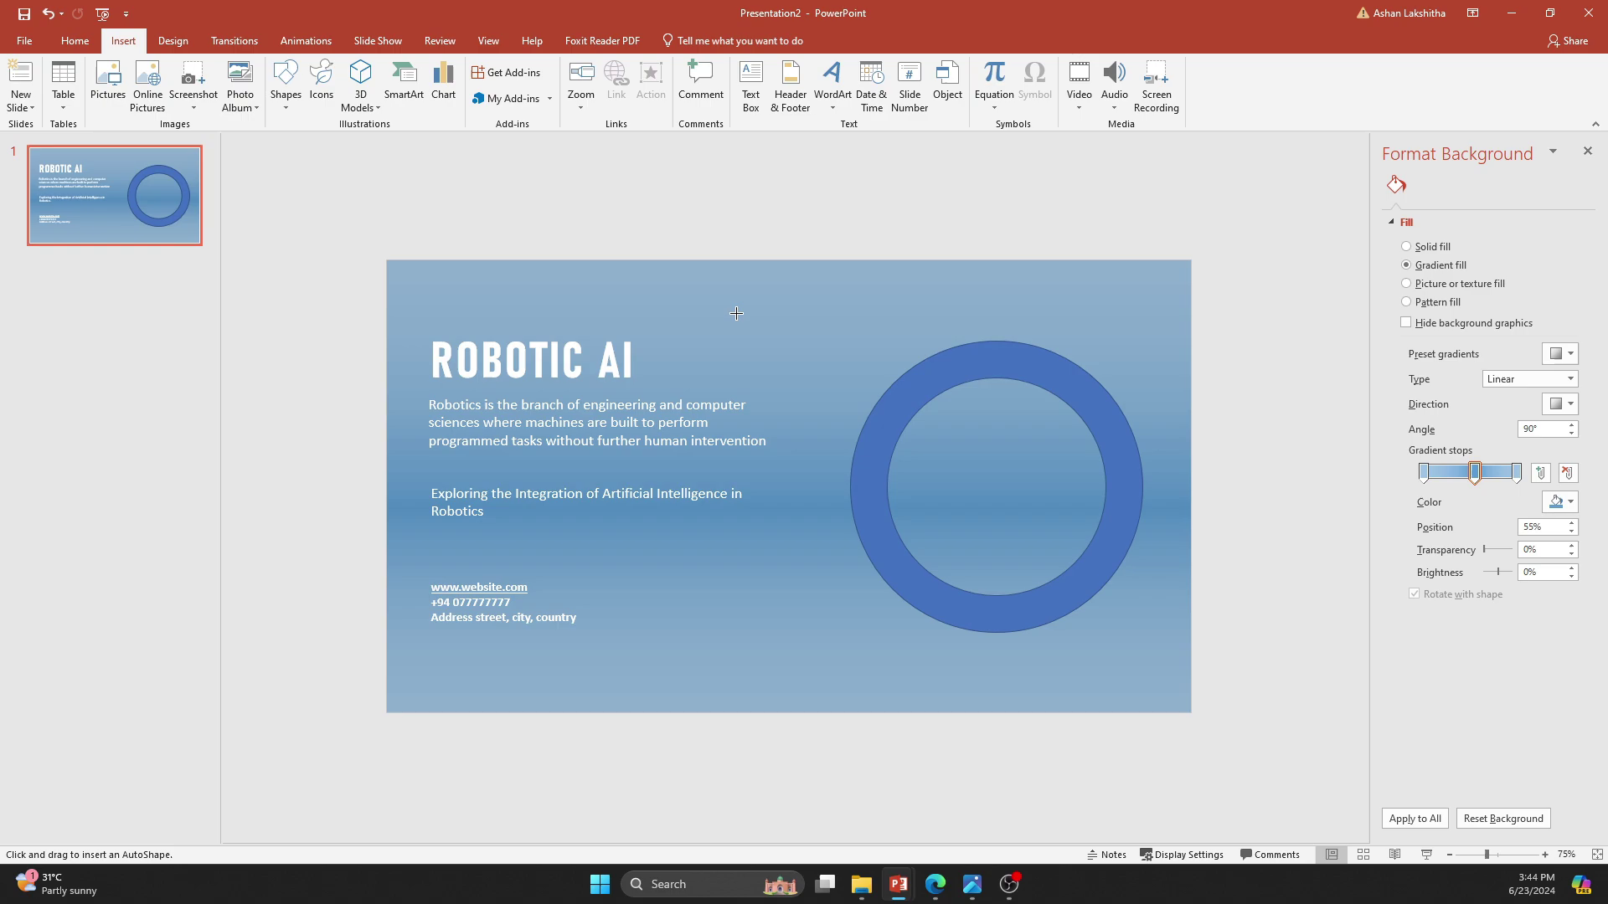
drag(762, 317, 922, 350)
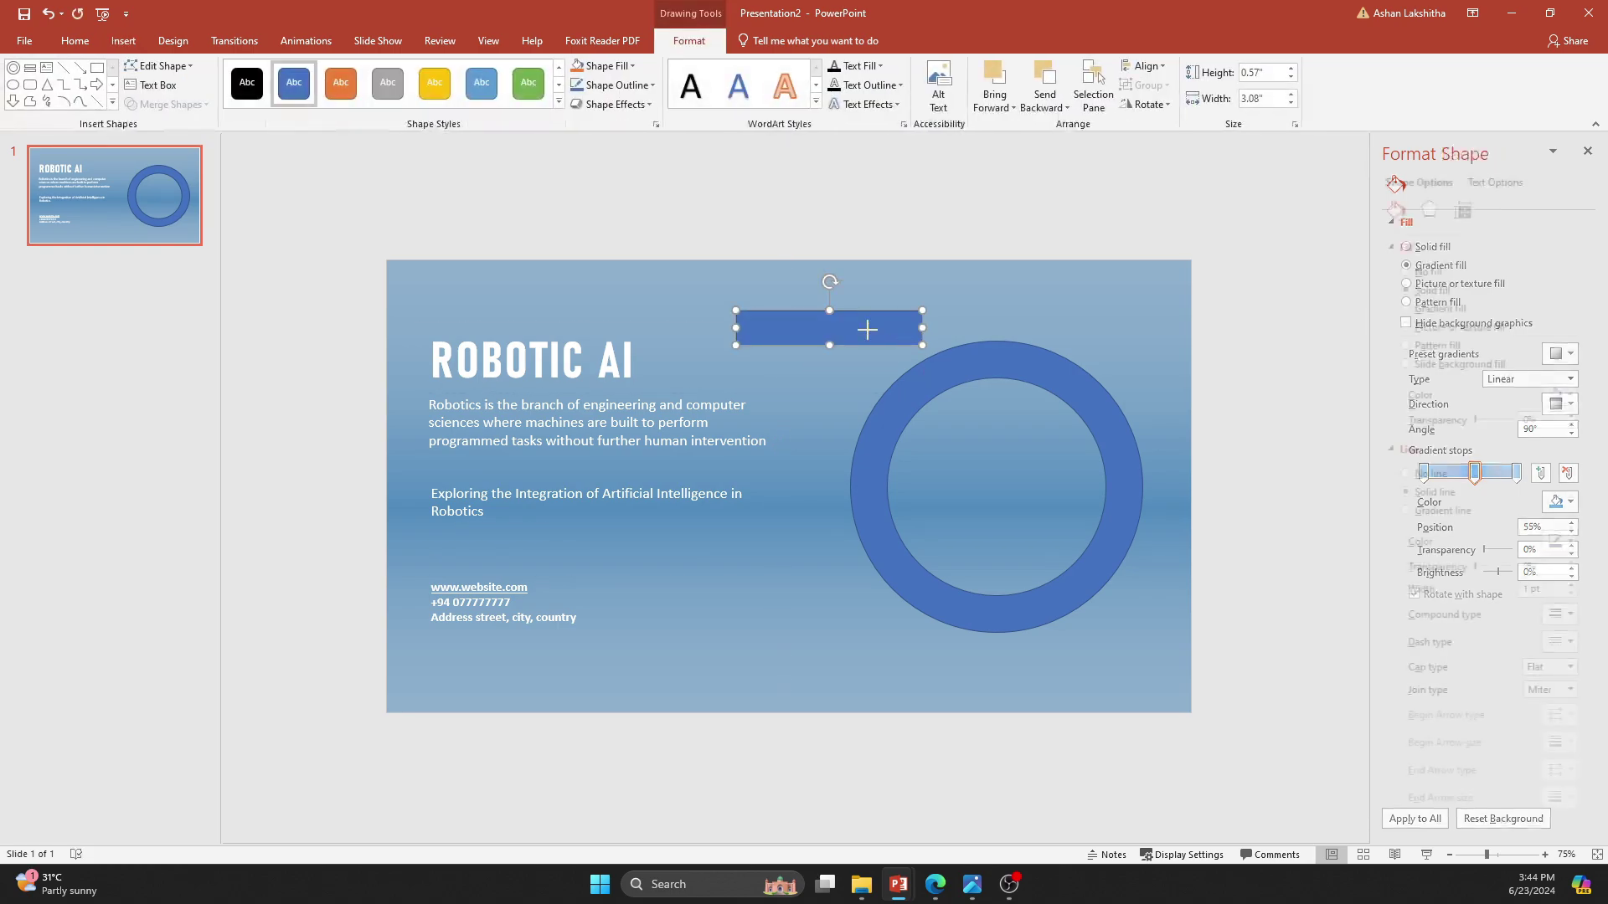
click(1558, 397)
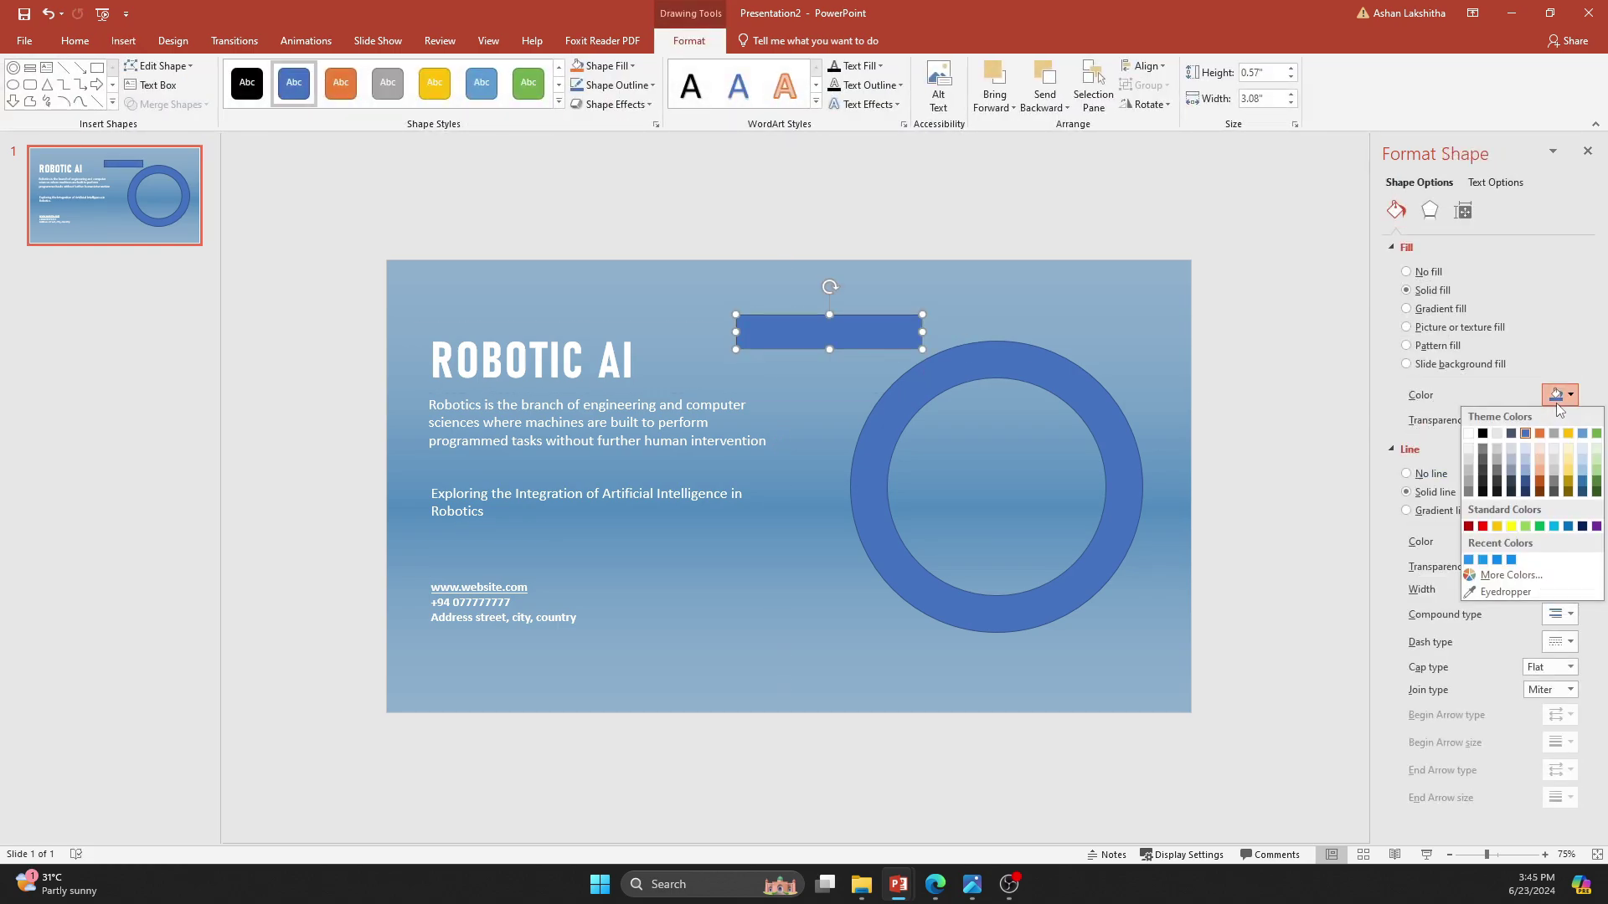
click(1568, 435)
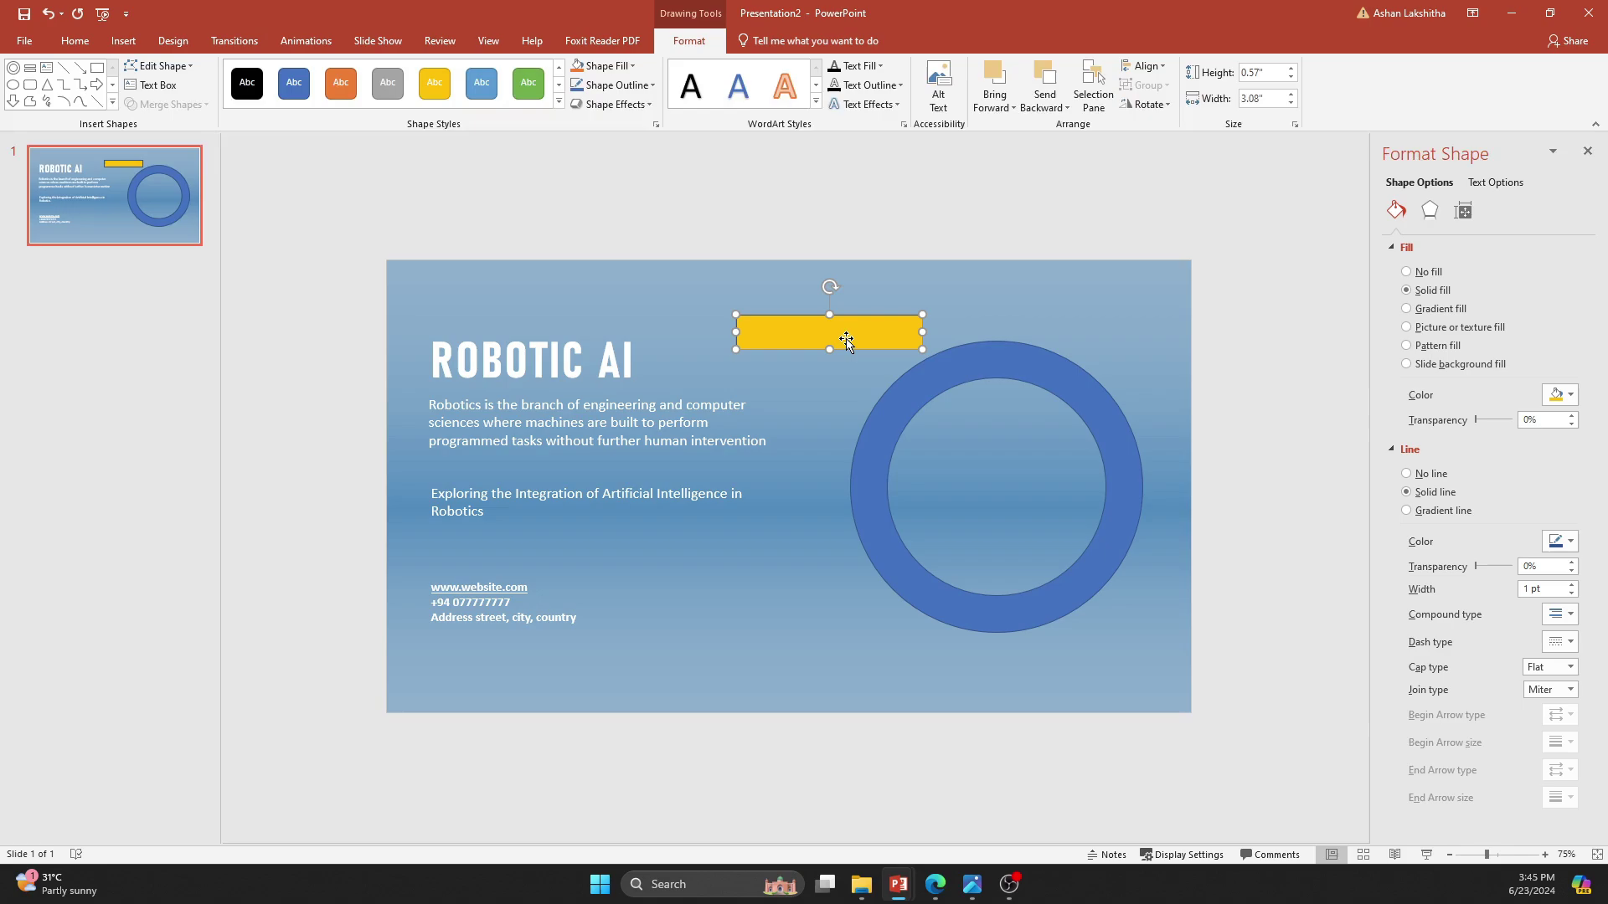
Move the yellow bar onto the ring's centre and rotate it diagonally.
drag(846, 339, 1031, 480)
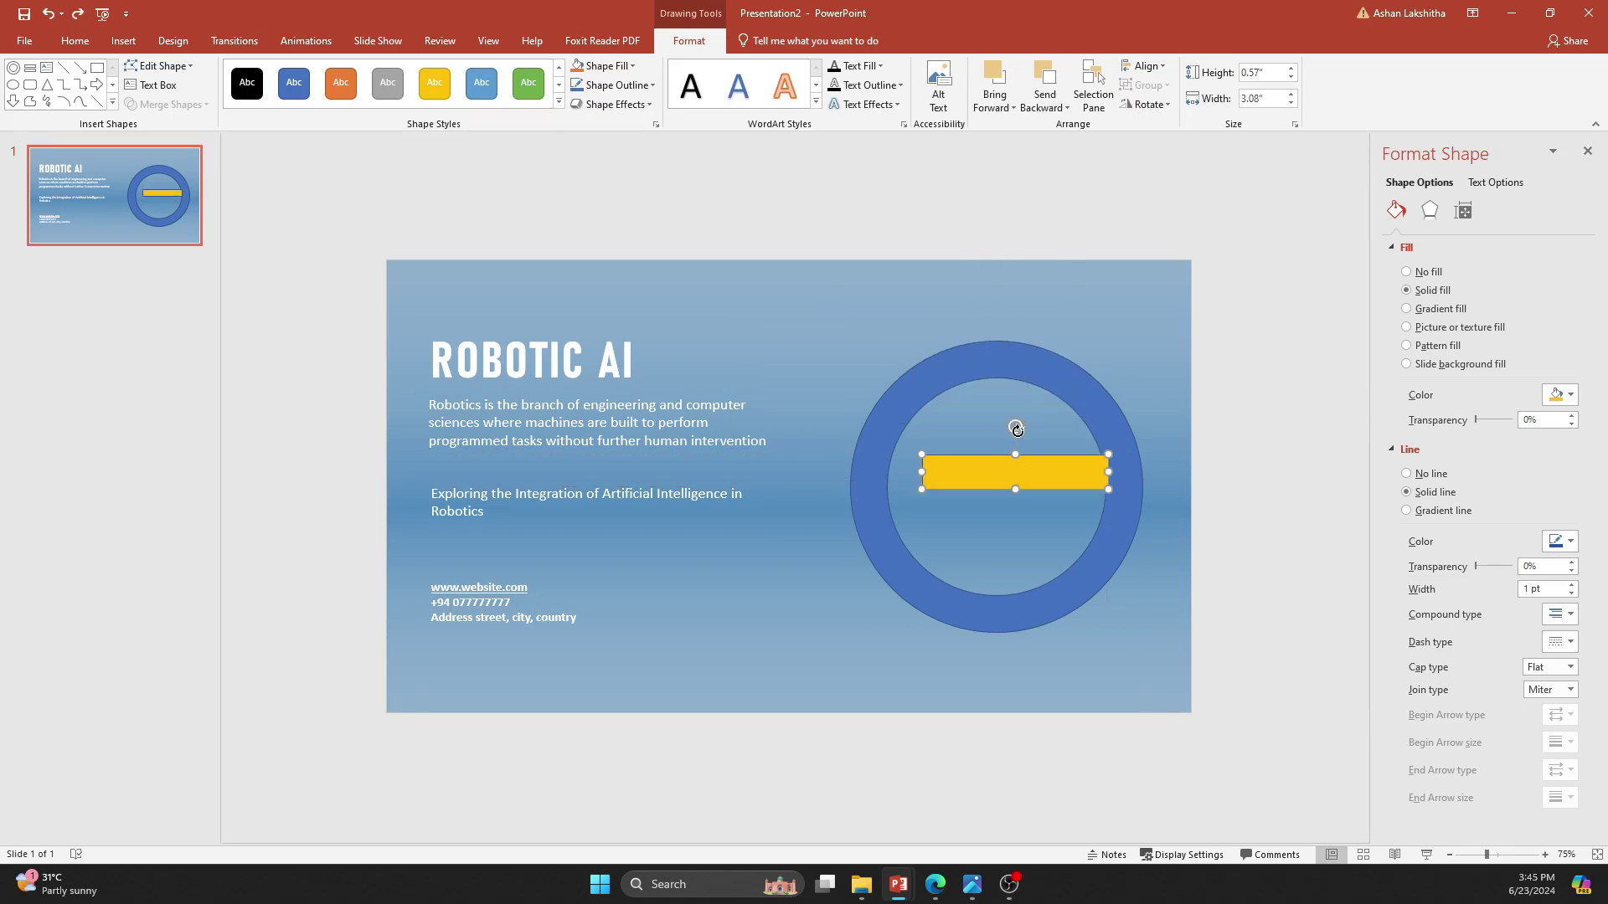
drag(1012, 427, 992, 434)
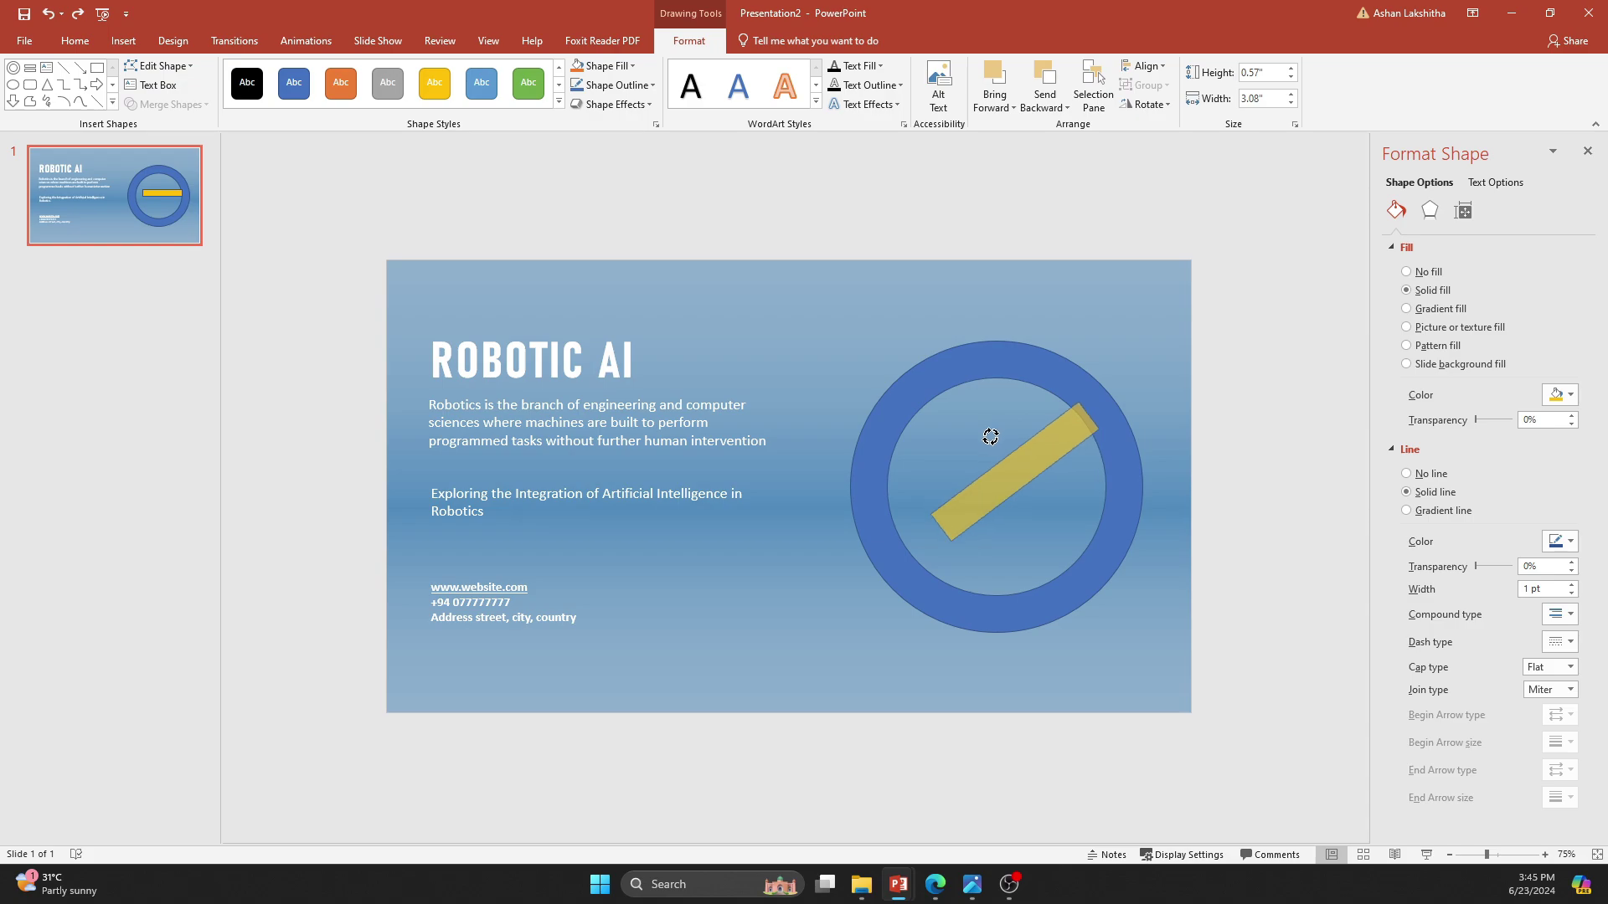
drag(993, 435, 1020, 427)
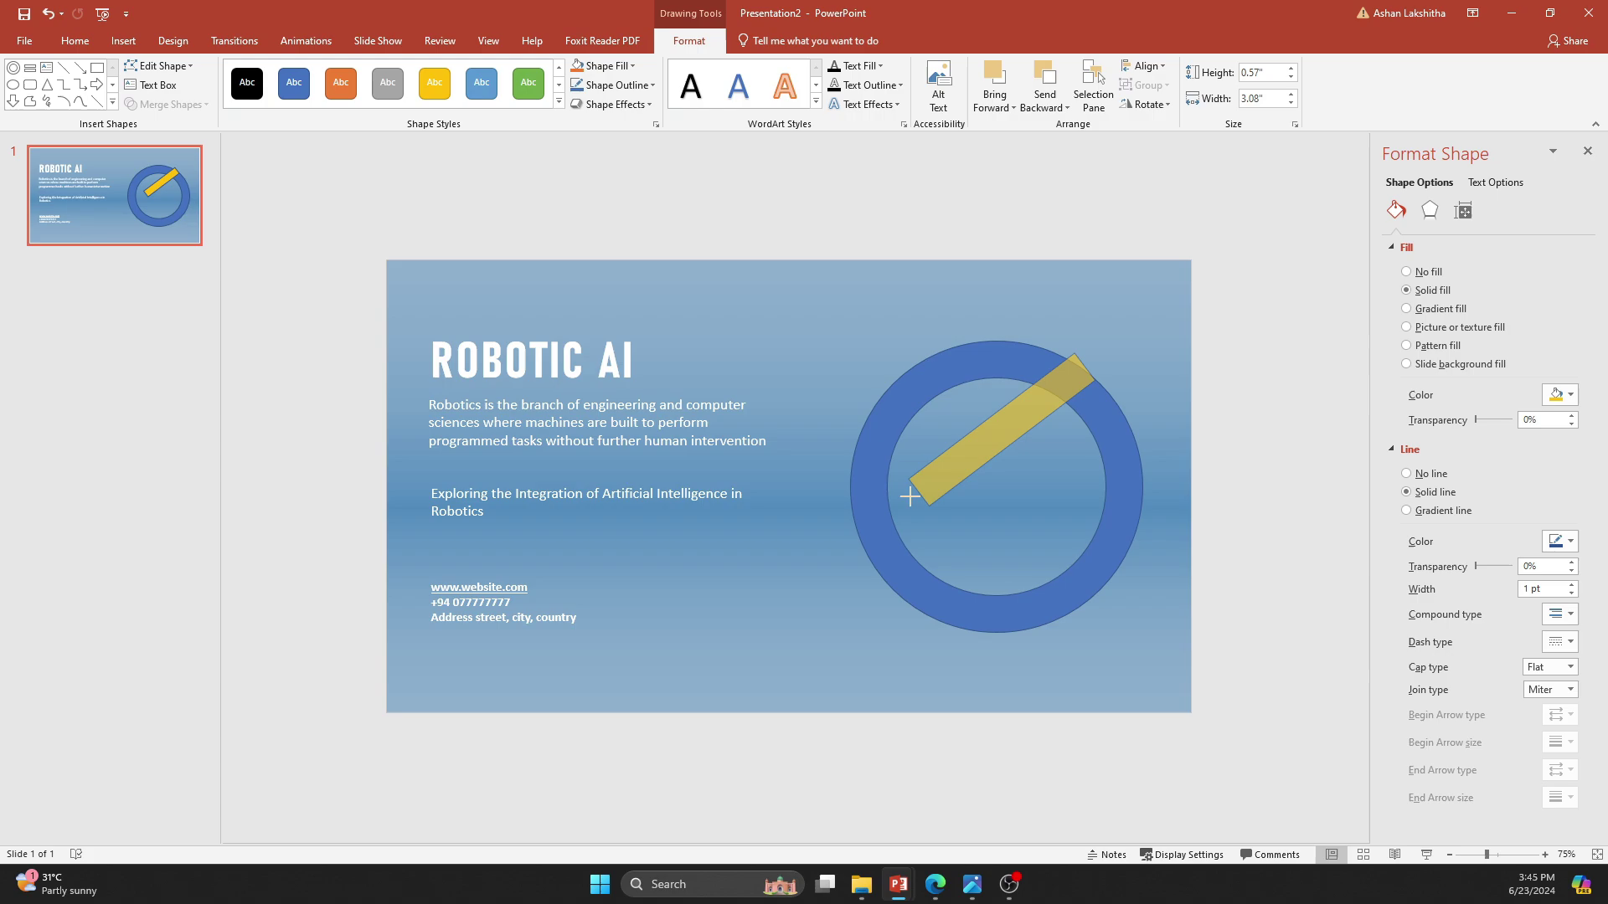
Enlarge the bar across the ring, then select the ring and bar together.
drag(937, 482, 832, 559)
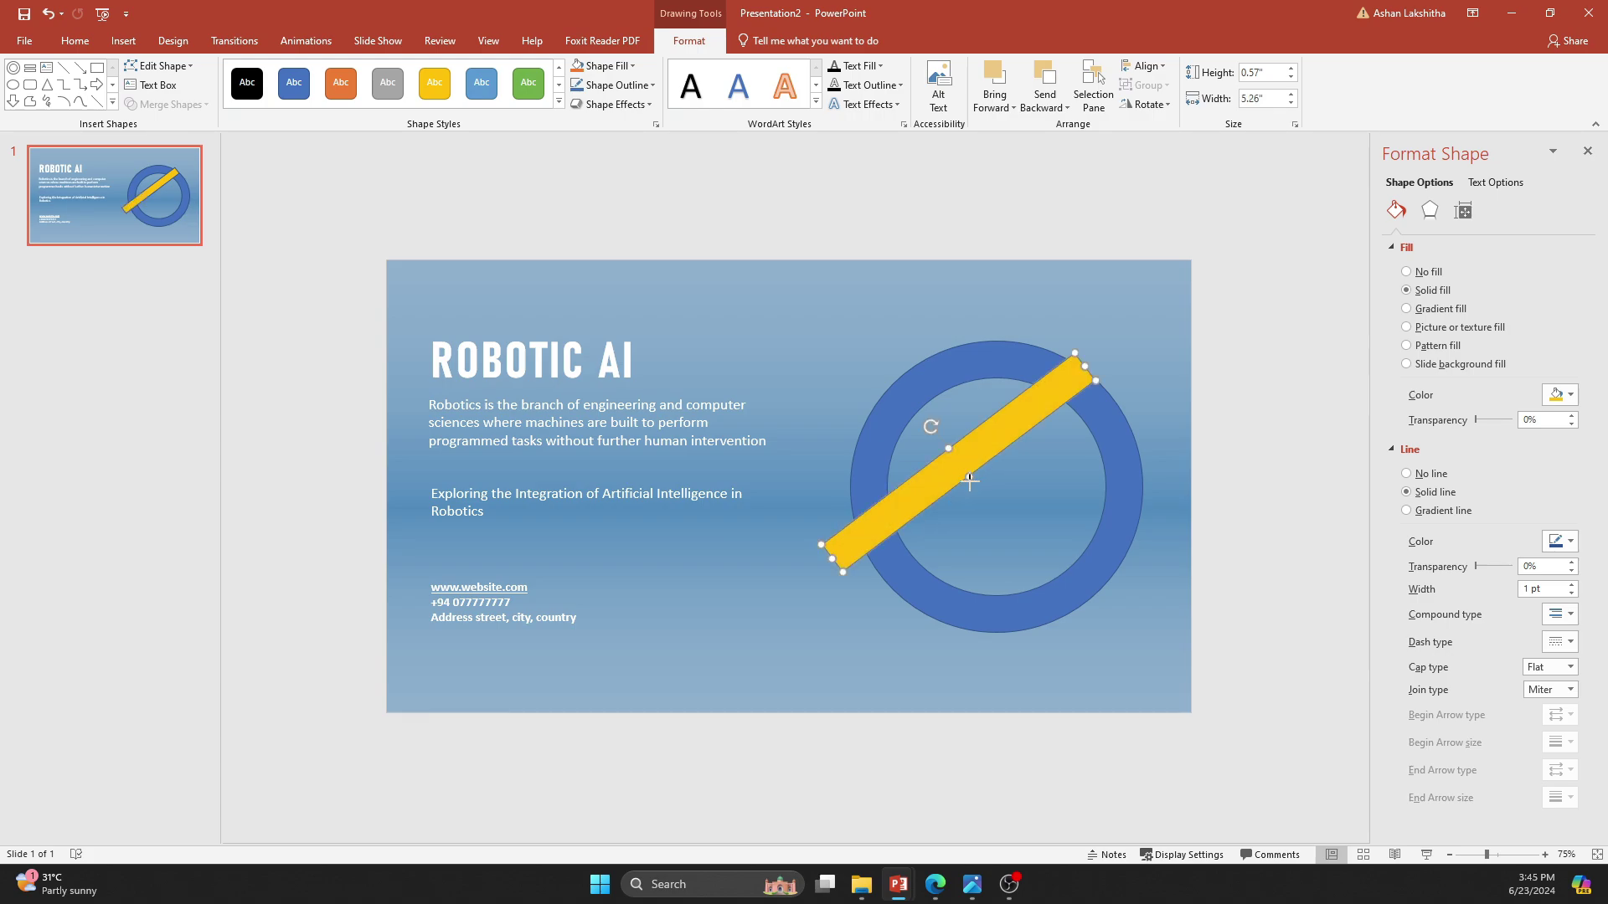
drag(966, 472, 1038, 566)
drag(1119, 409, 1129, 393)
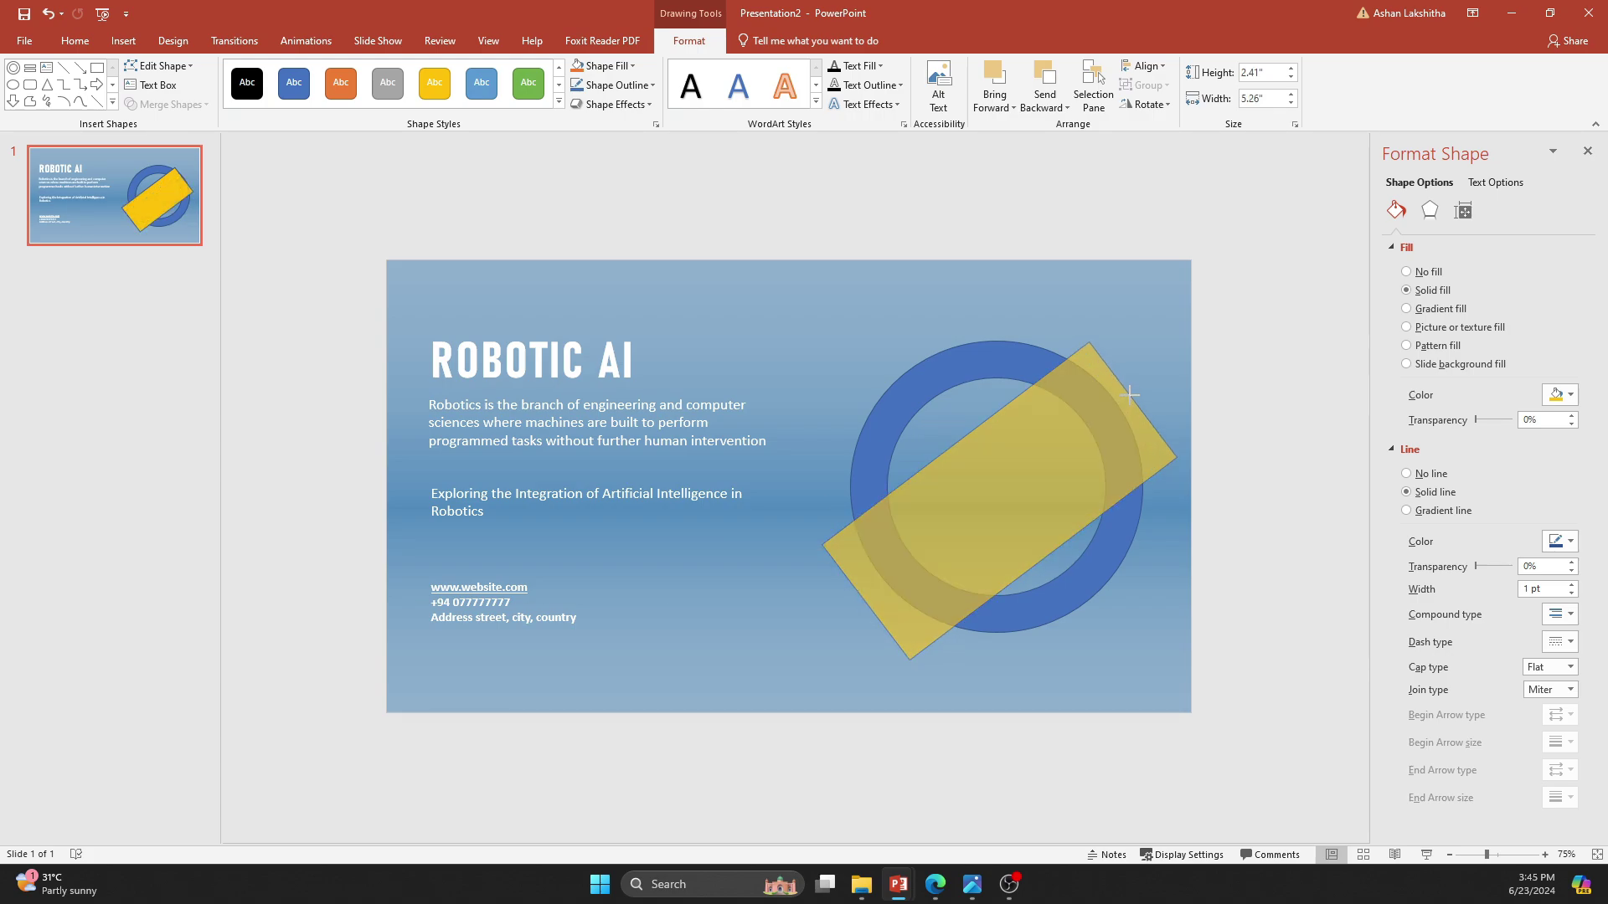
drag(1077, 490, 1076, 491)
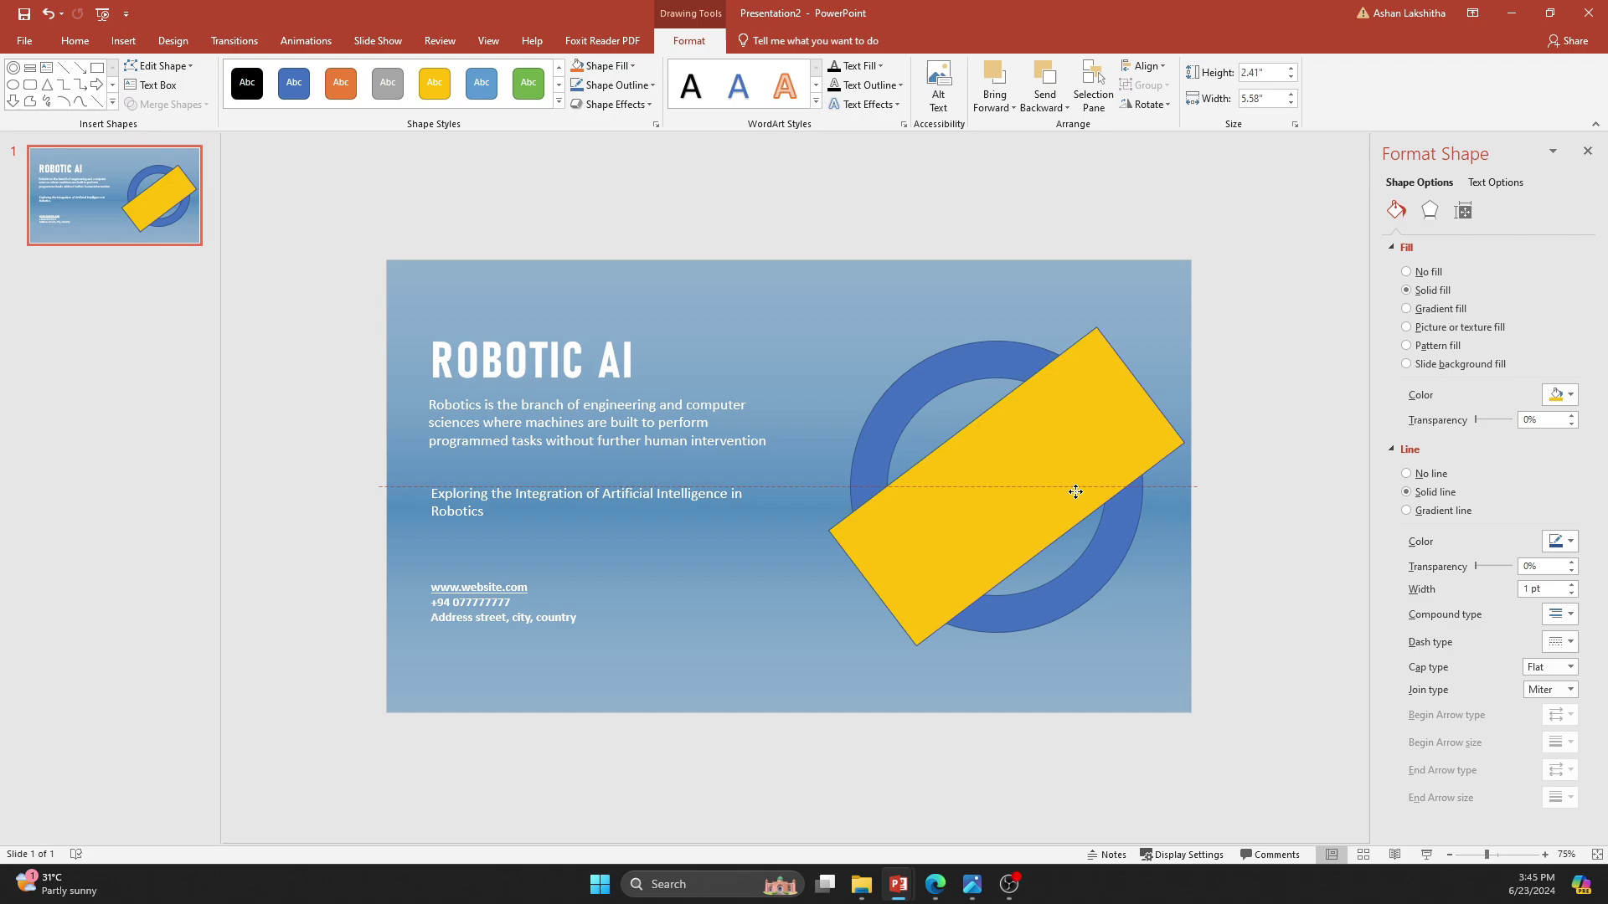
mouse_move(1050, 546)
mouse_down()
mouse_move(1061, 561)
mouse_move(1066, 528)
mouse_move(992, 448)
mouse_up()
click(1138, 646)
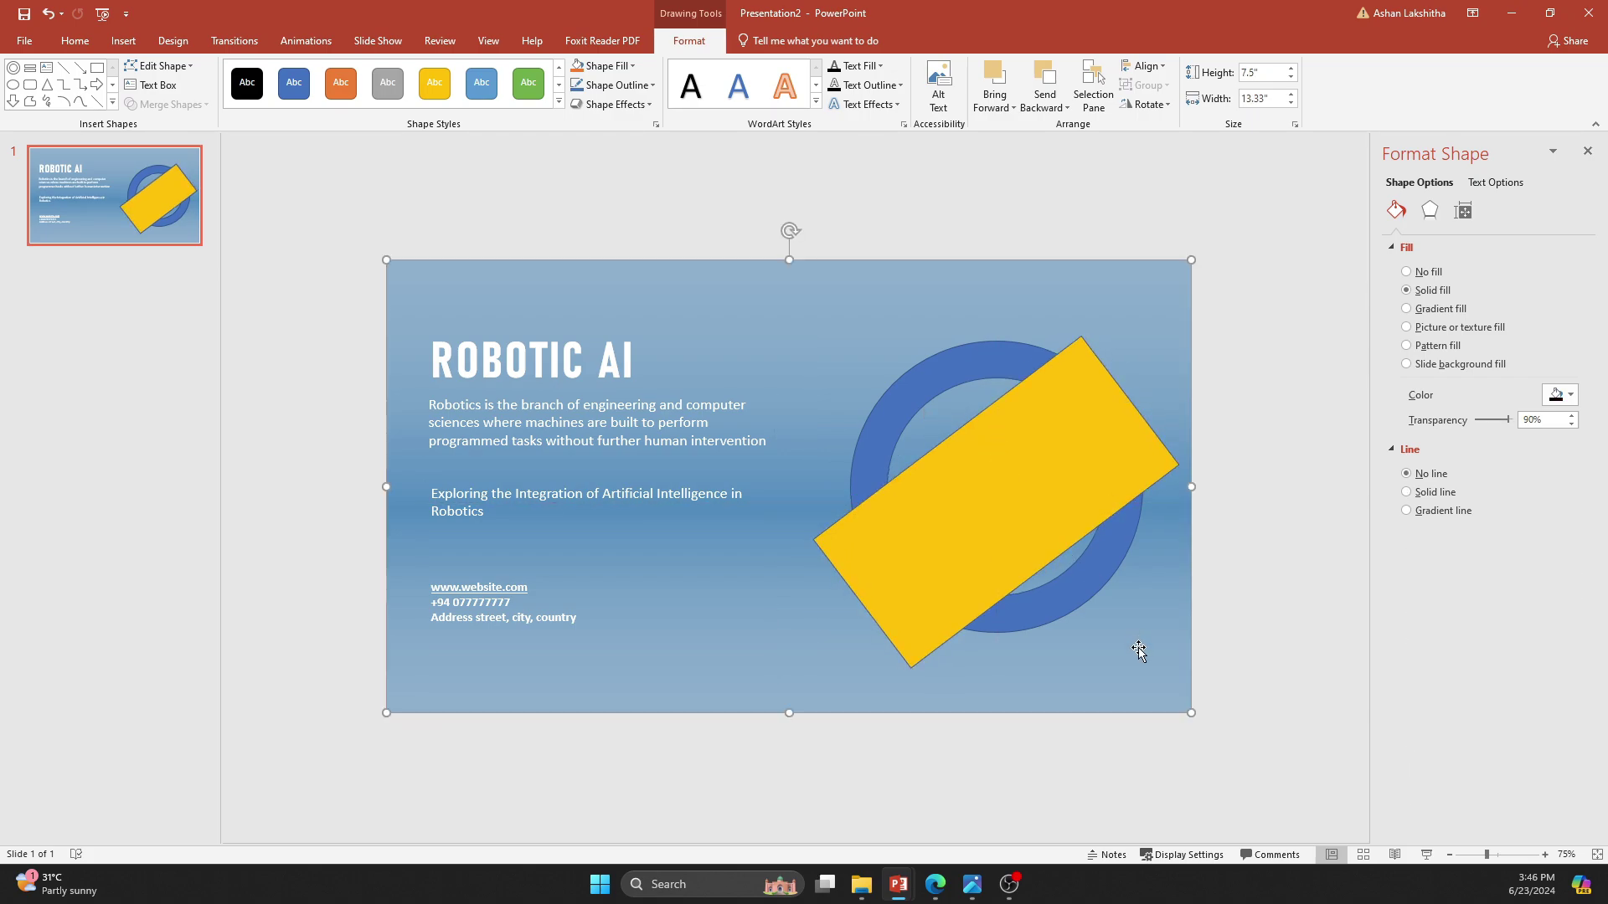
click(1107, 571)
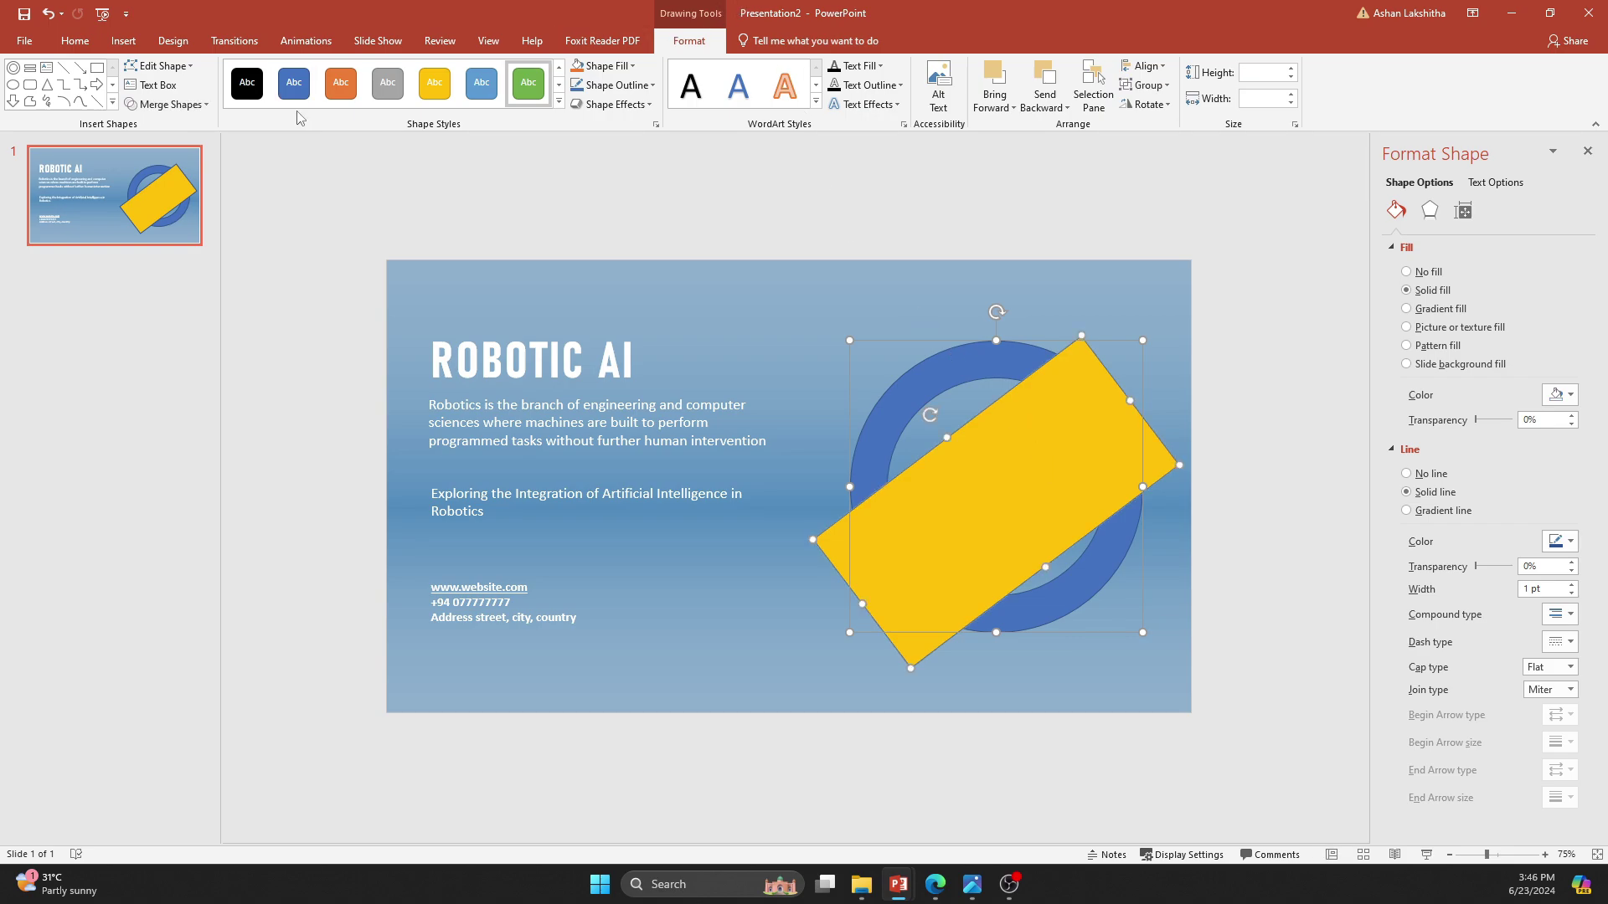
Fragment the ring and bar using Merge Shapes.
click(167, 107)
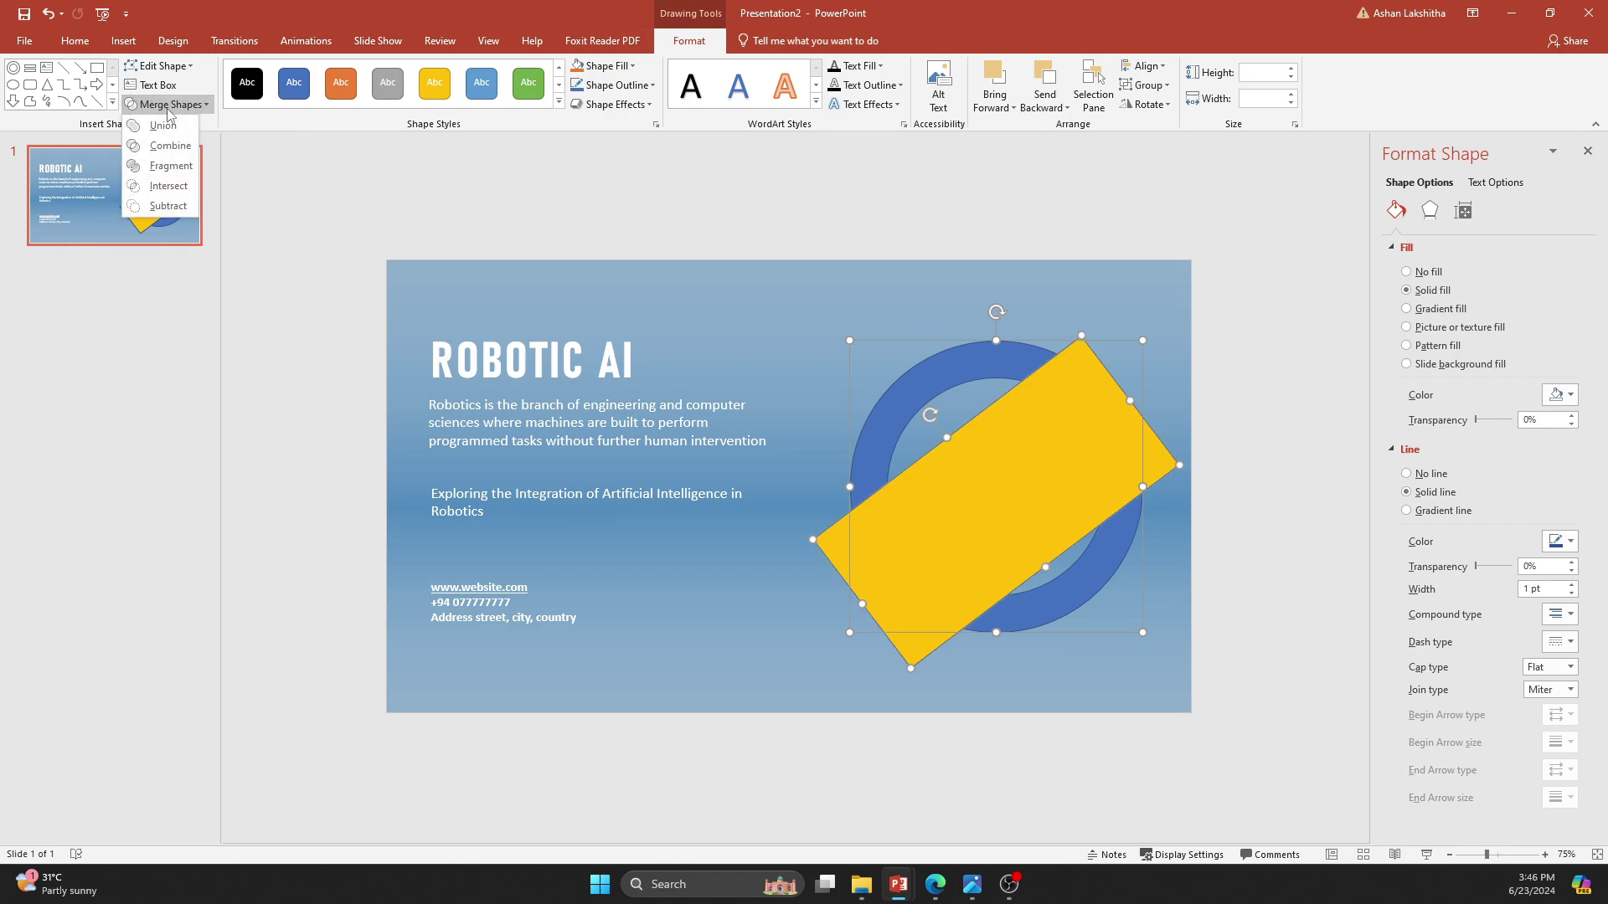
click(169, 165)
click(725, 639)
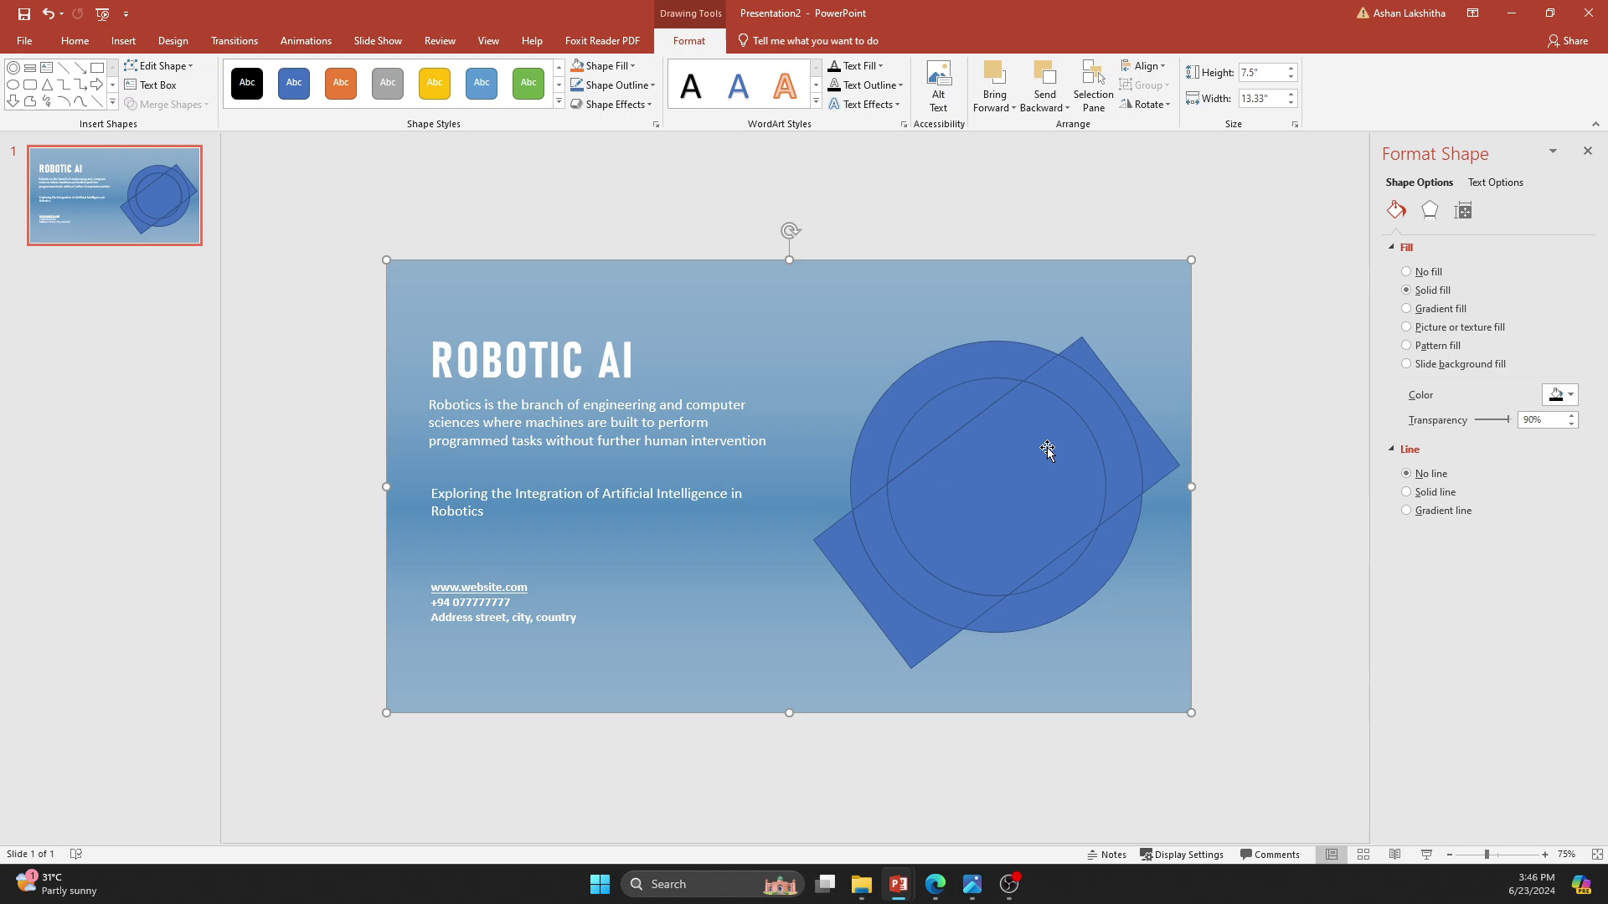
Delete the inner circle fragment and two small unwanted pieces.
click(958, 385)
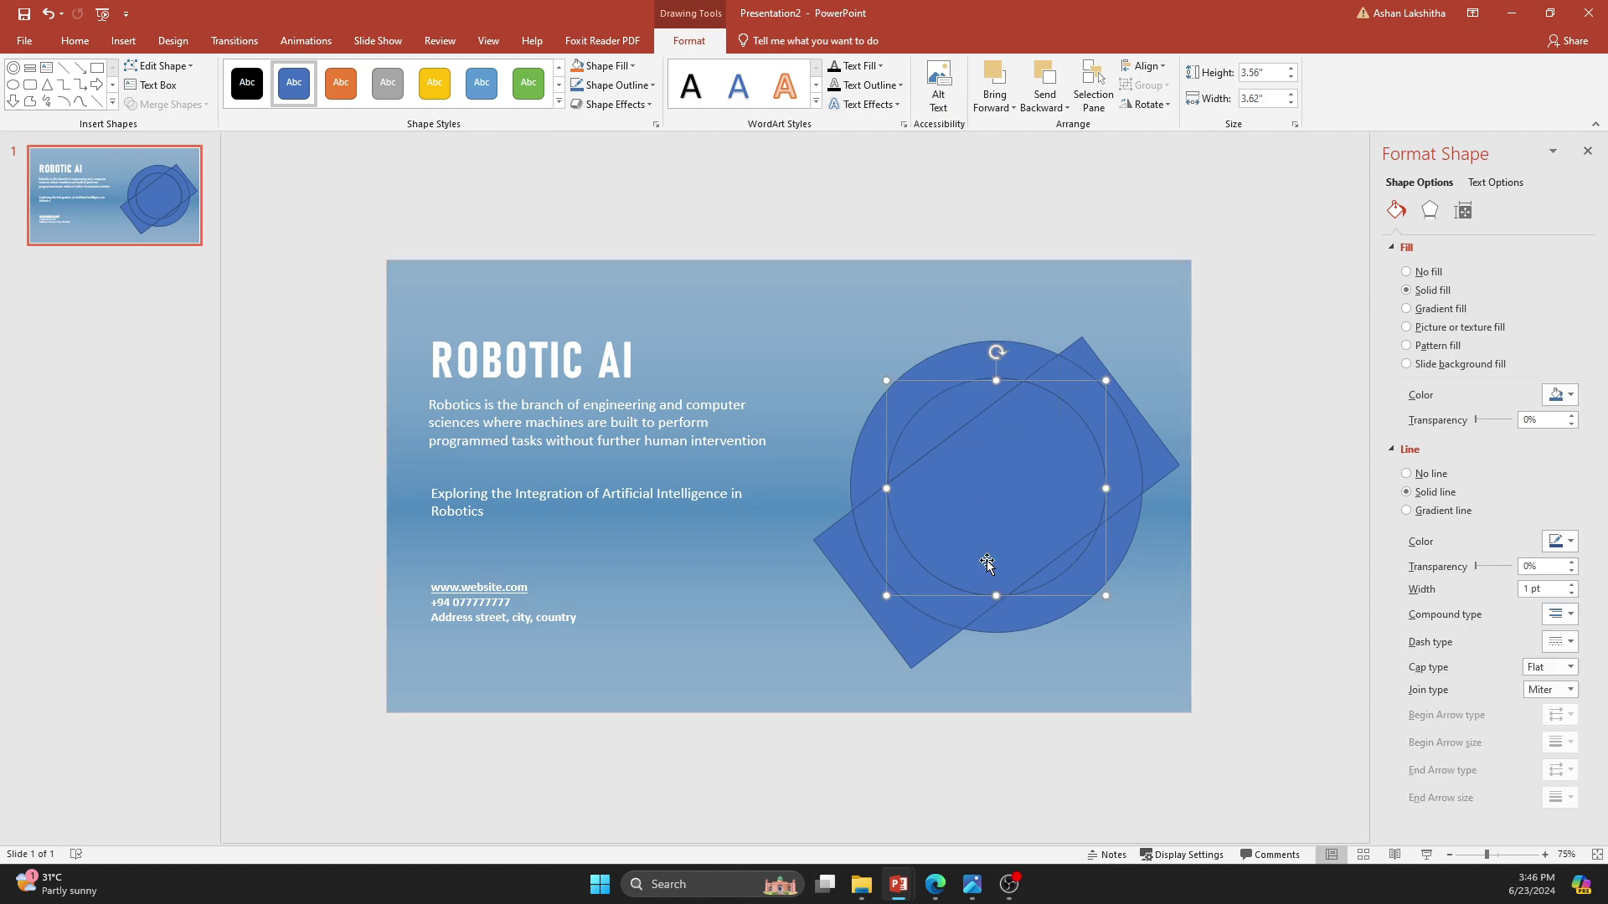
key(Delete)
click(947, 454)
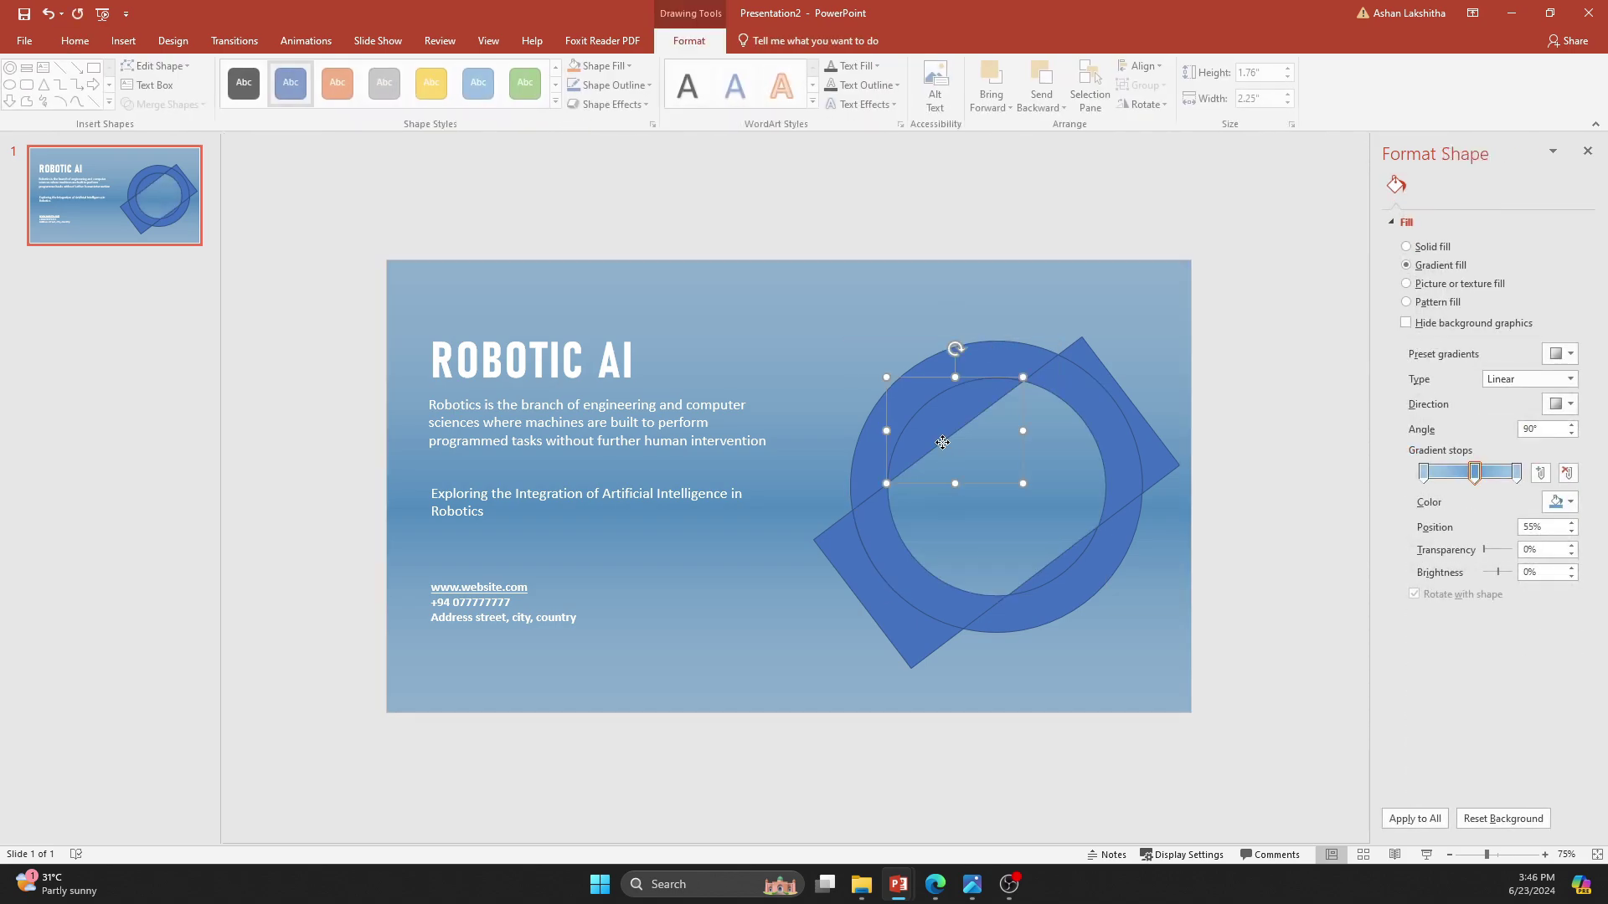
key(Delete)
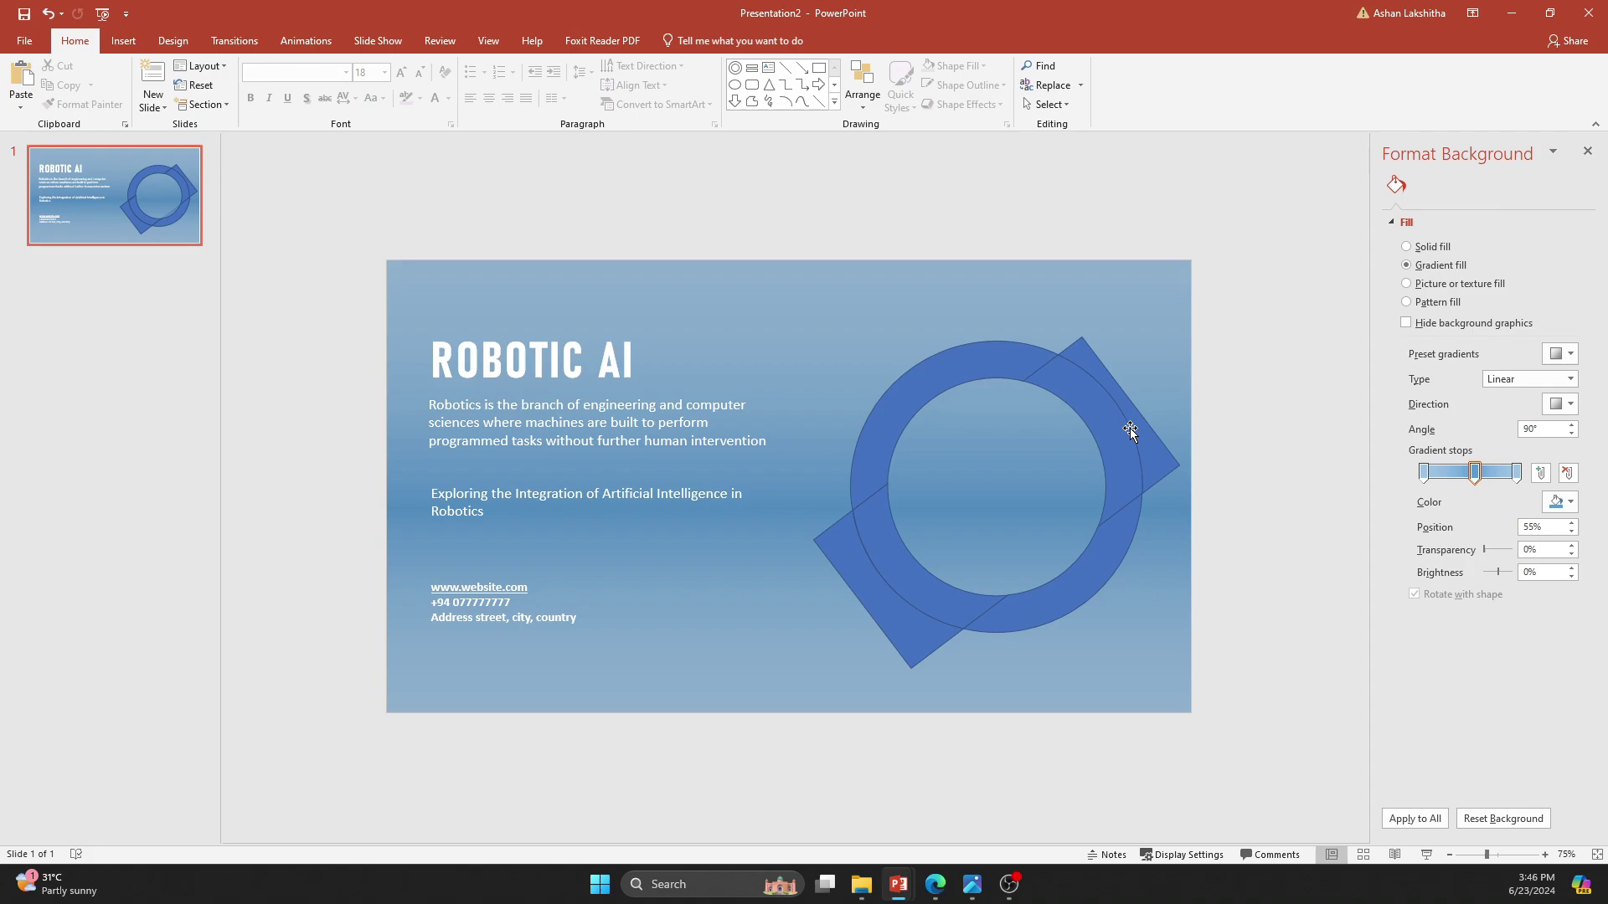
click(1151, 443)
key(Delete)
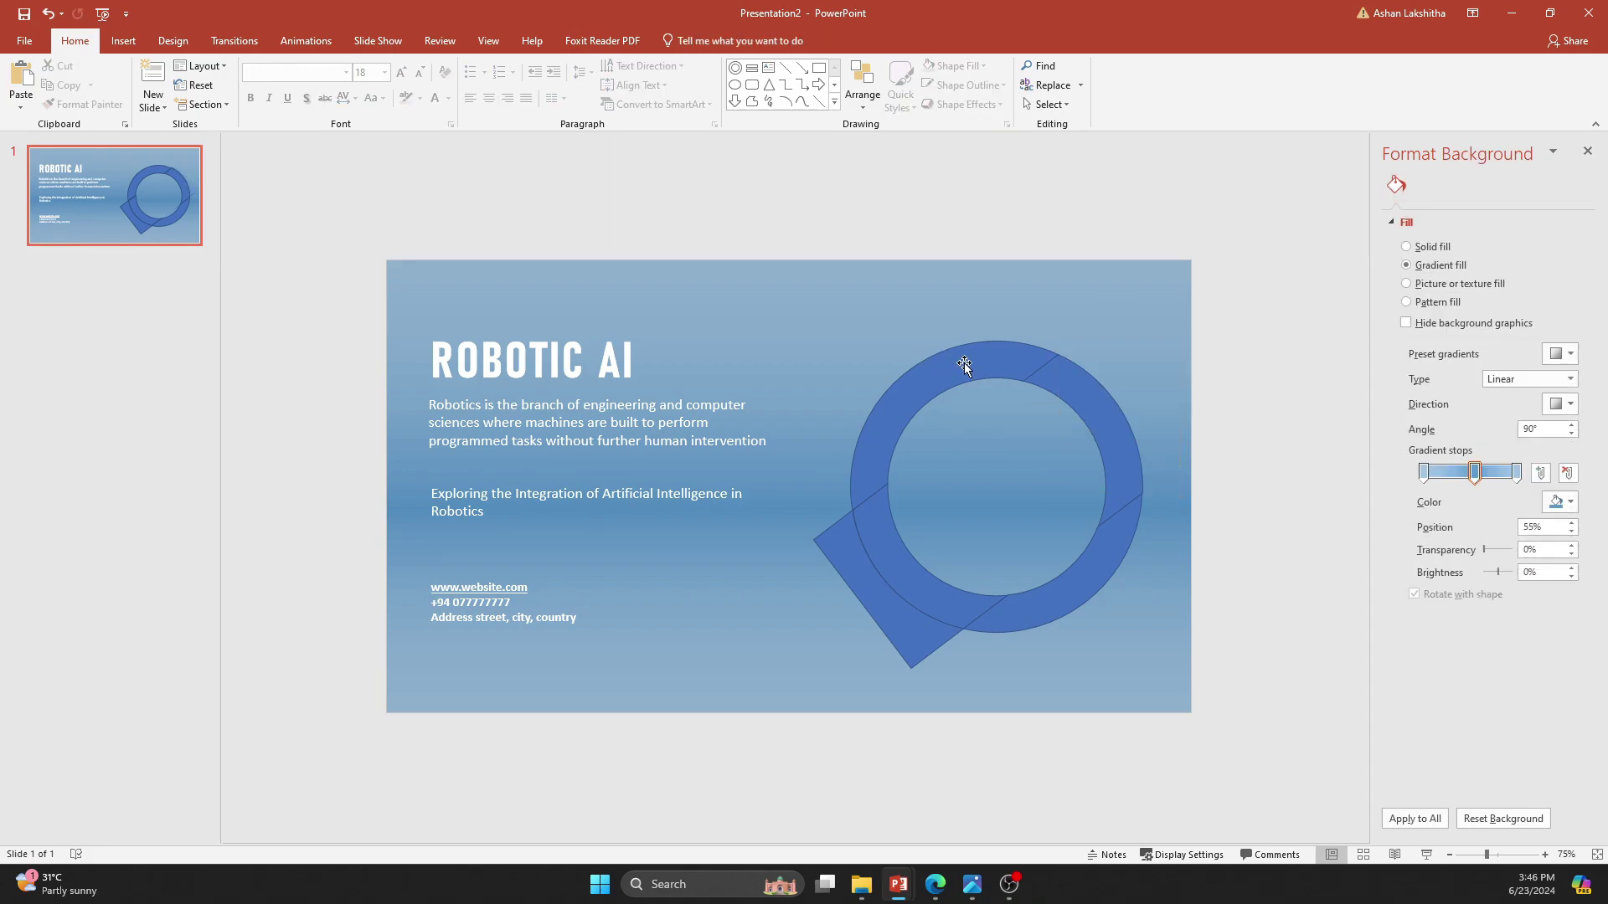
Delete the leftover fragment, the bottom arc and the rotated-square piece.
click(962, 362)
key(Delete)
click(1061, 609)
key(Delete)
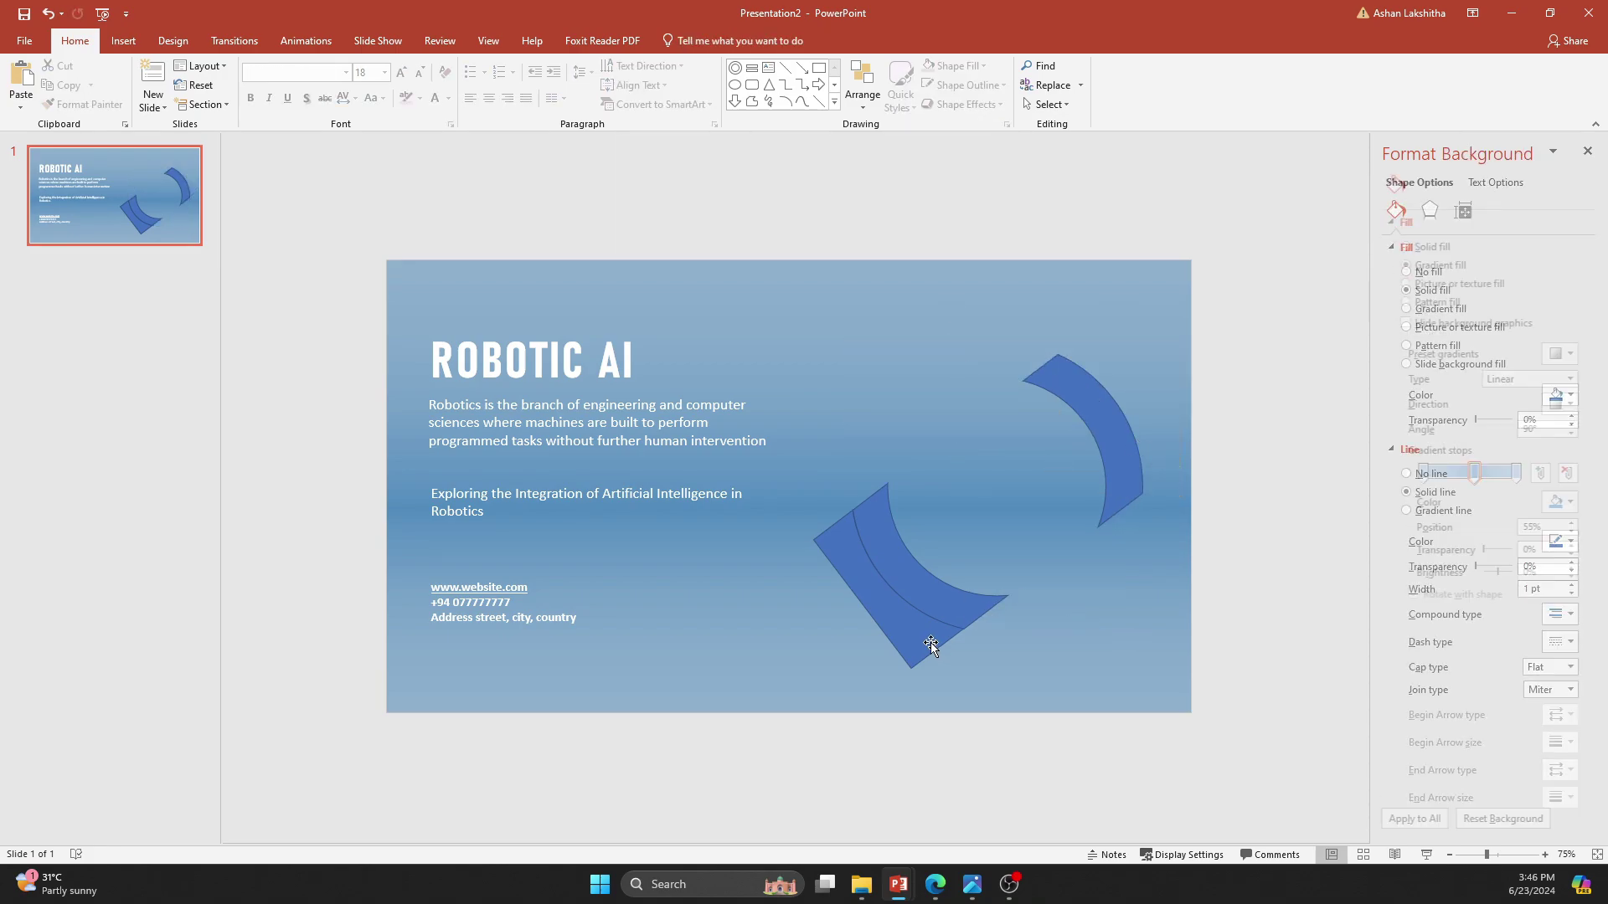
click(928, 643)
key(Delete)
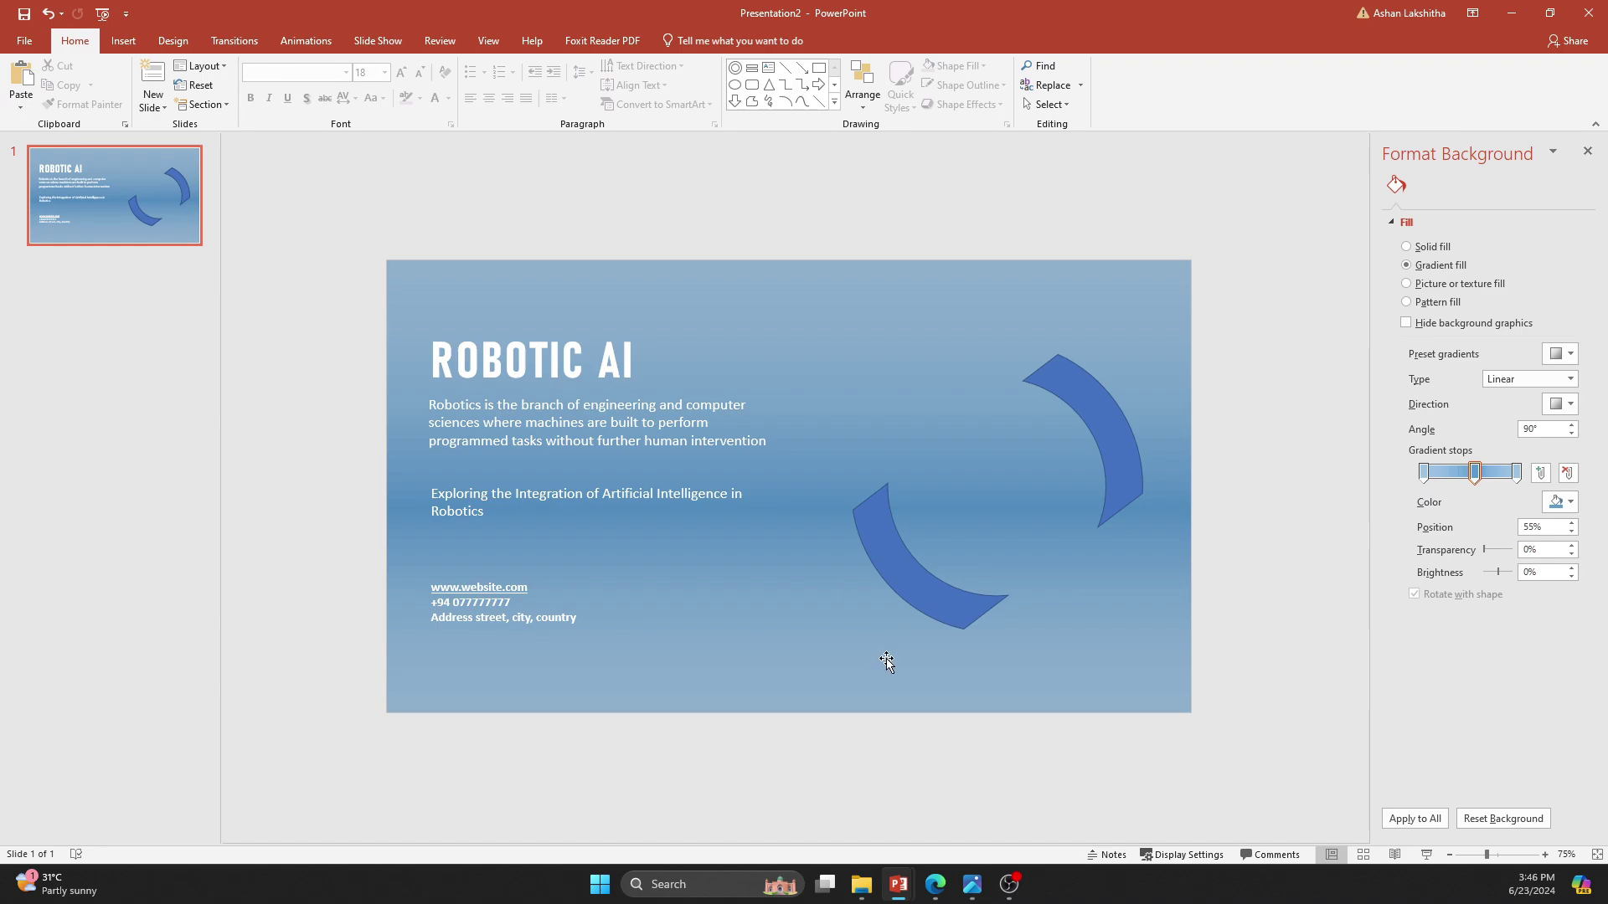
Group the lower-left and upper-right arcs together.
click(888, 584)
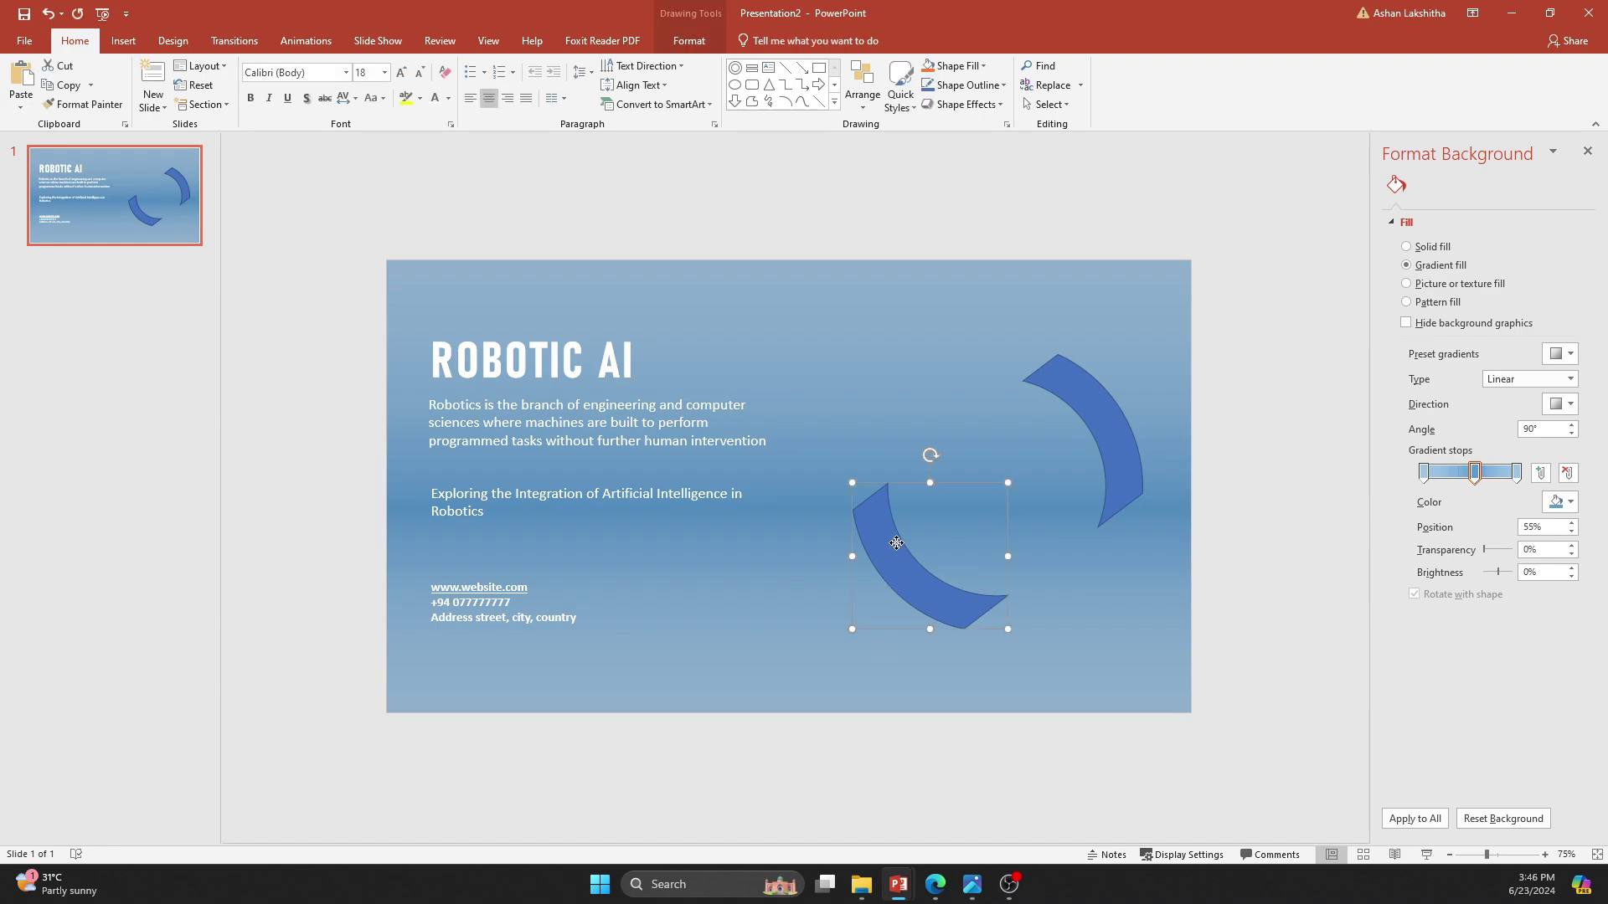
shift+click(1110, 446)
right_click(1110, 446)
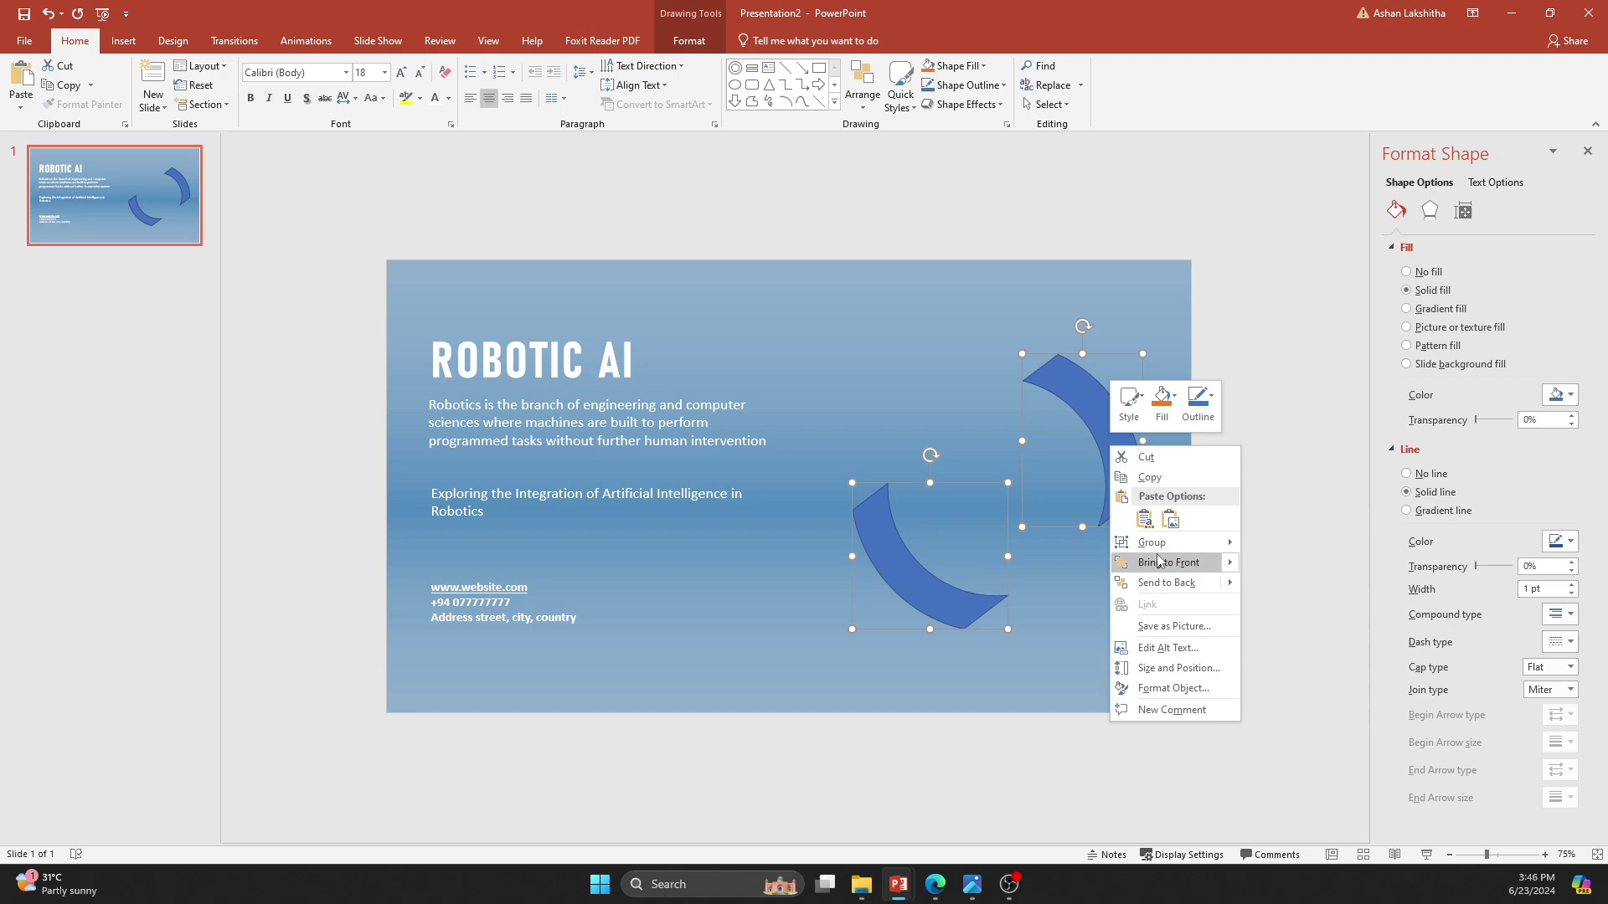
mouse_move(1152, 541)
click(1264, 548)
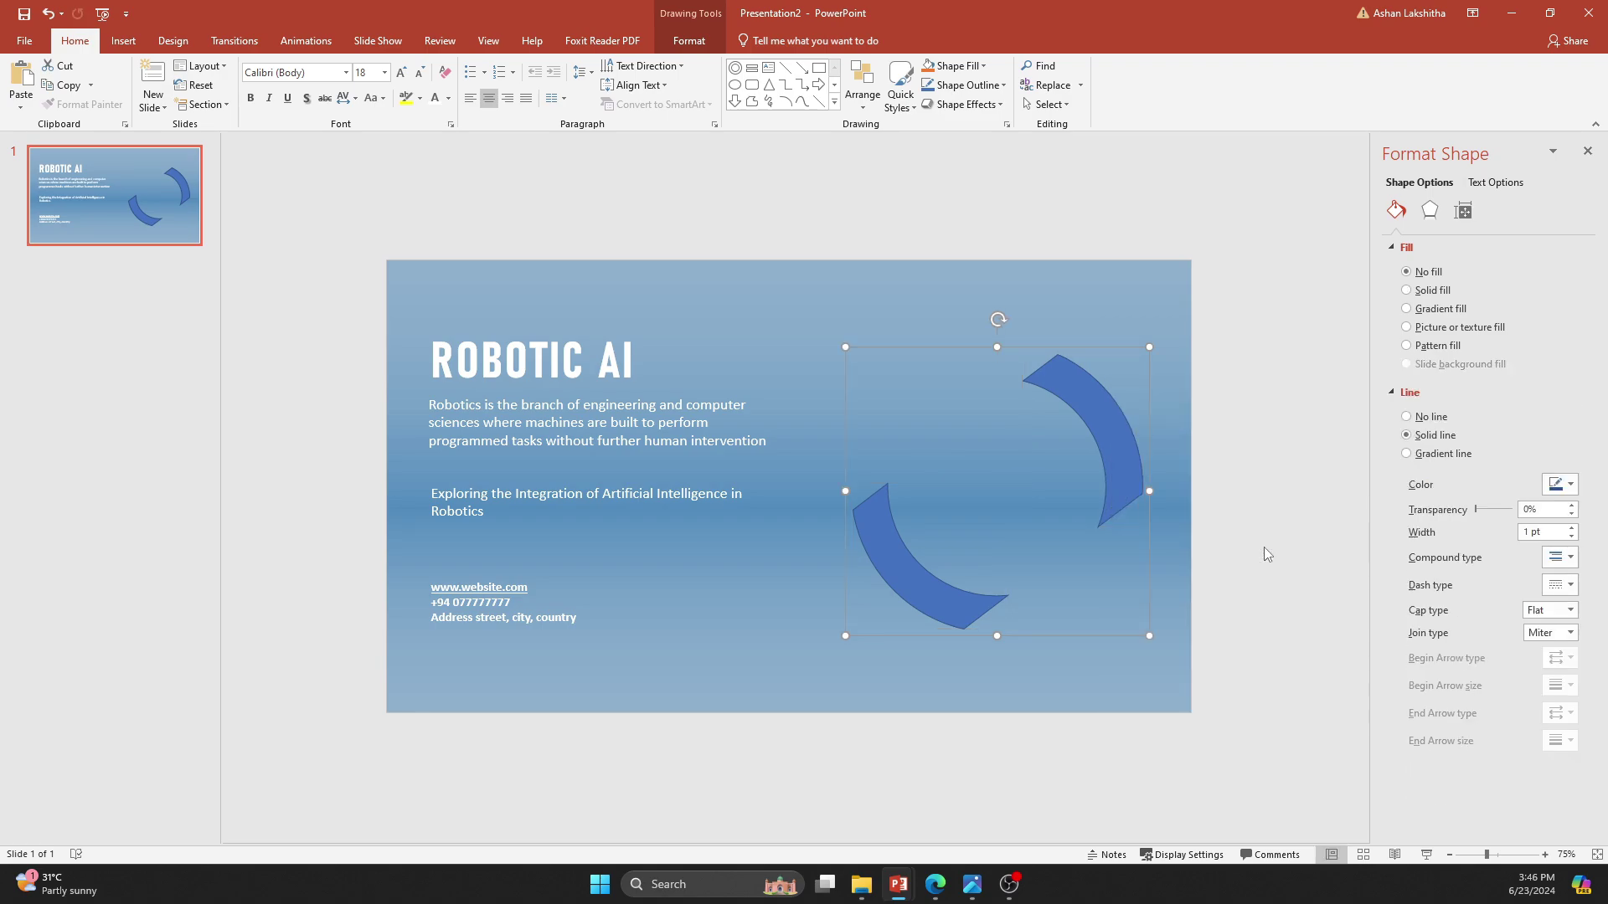
click(1307, 493)
Draw an oval circle and move it to the ring's centre.
click(117, 43)
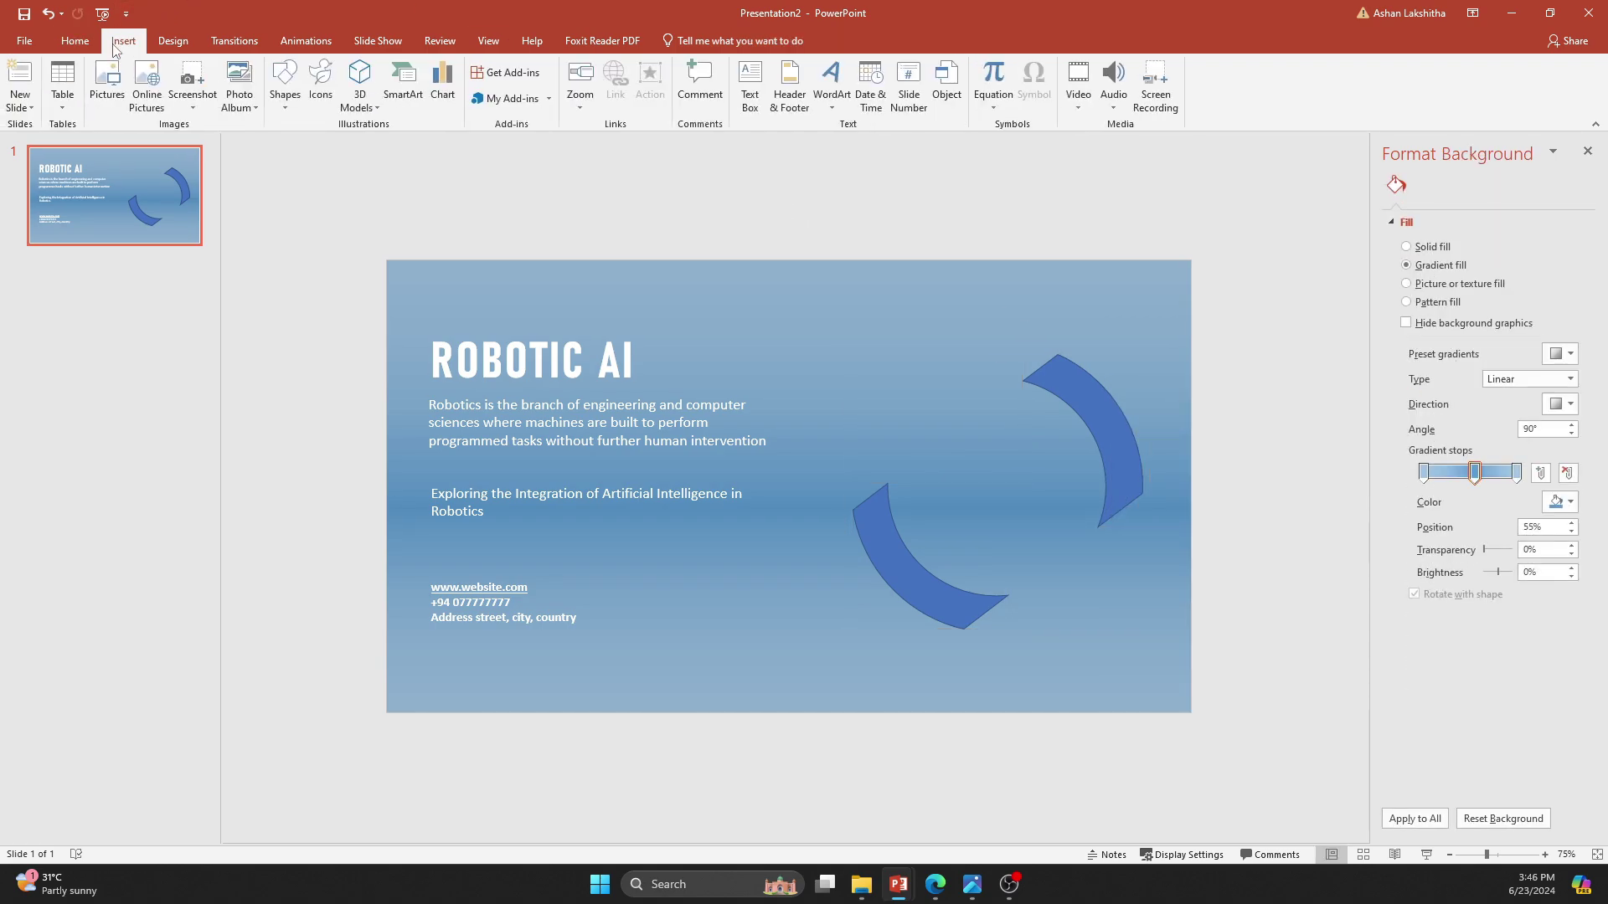
click(285, 84)
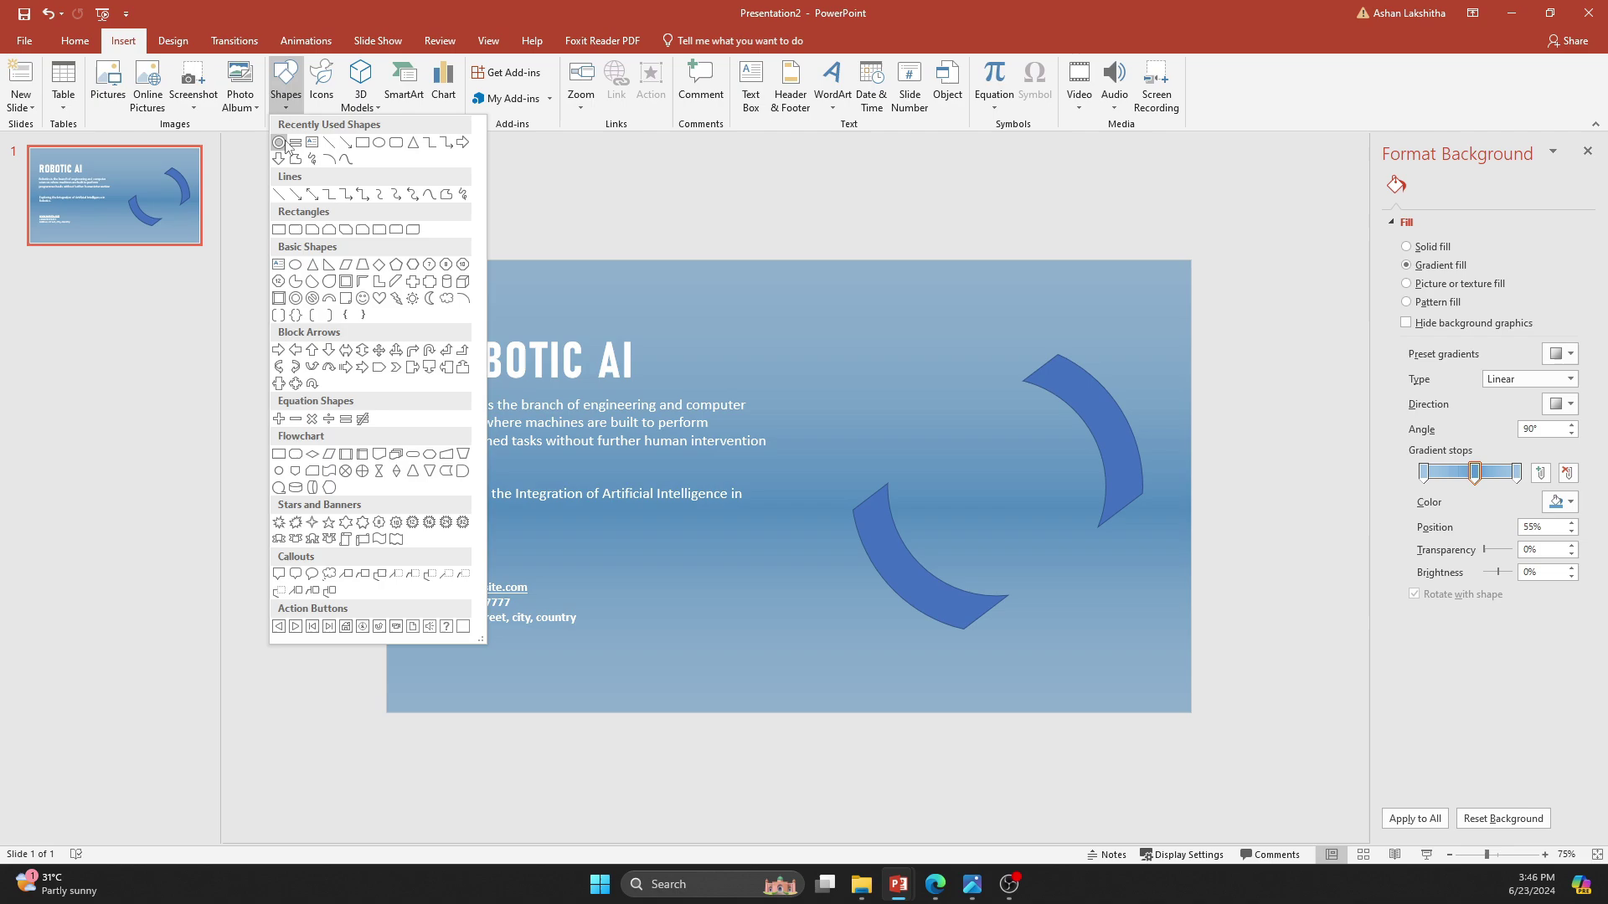
click(380, 146)
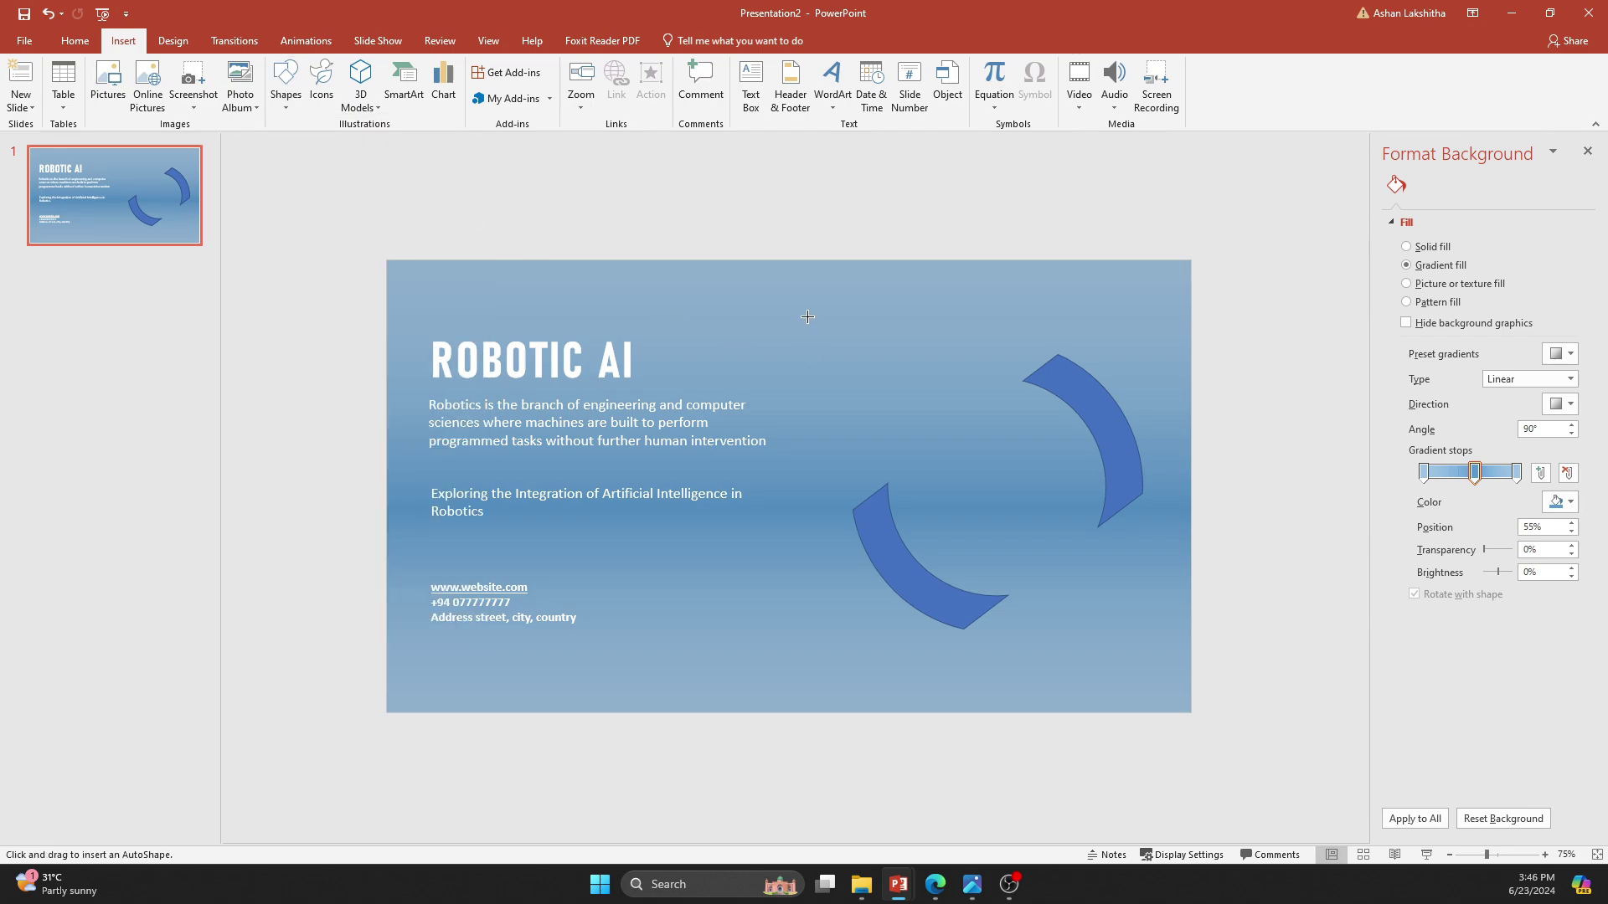
drag(807, 316, 992, 501)
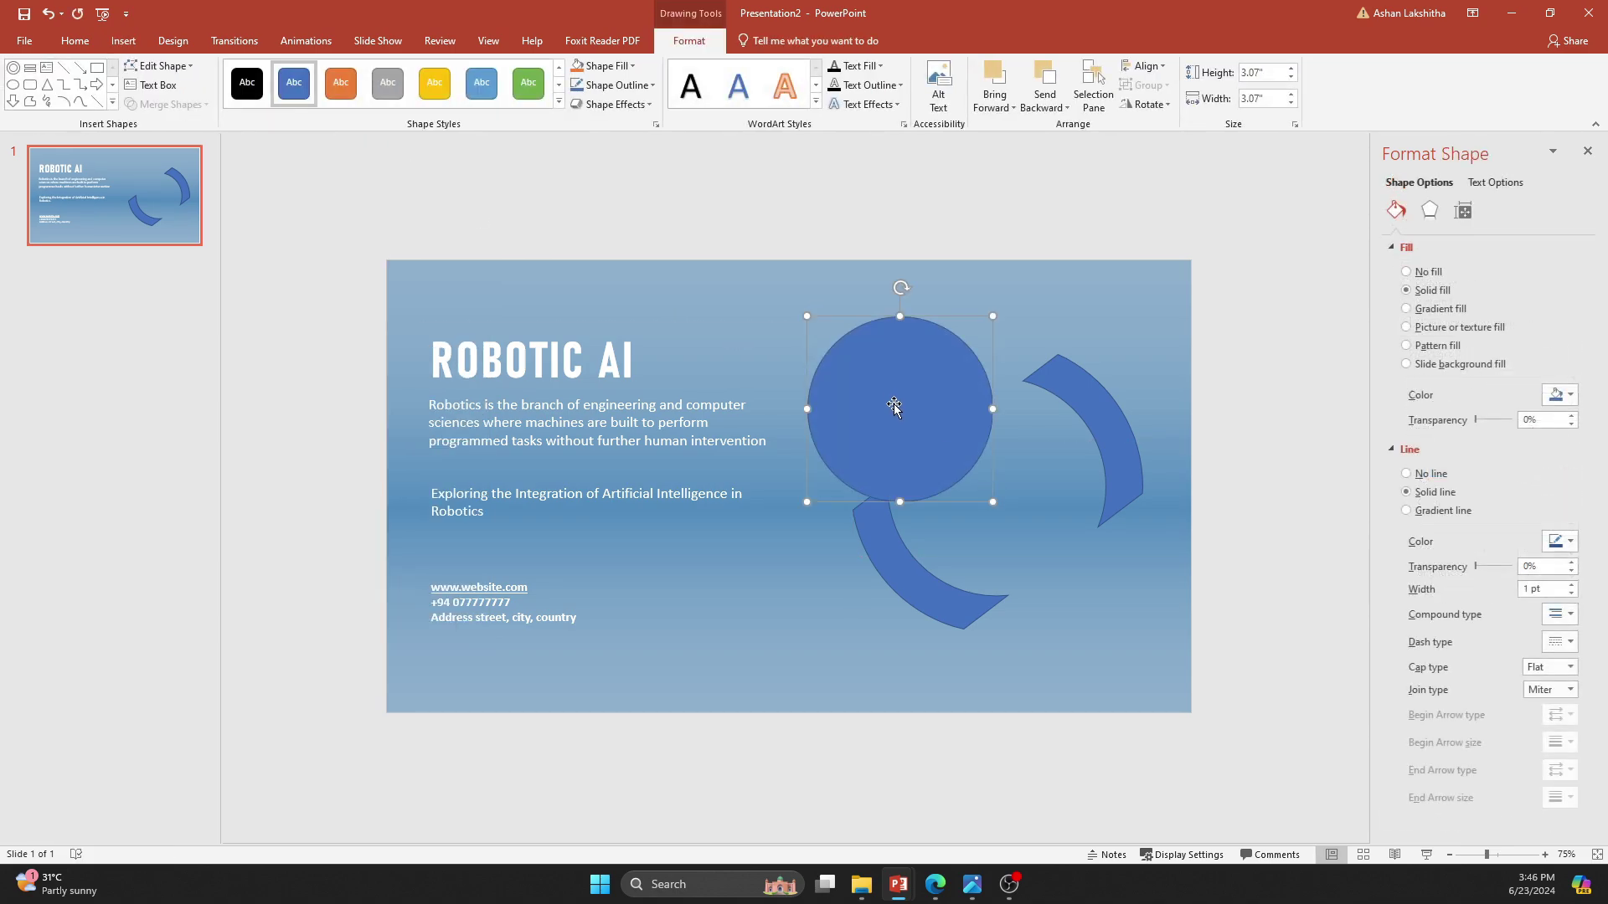
drag(895, 406, 999, 466)
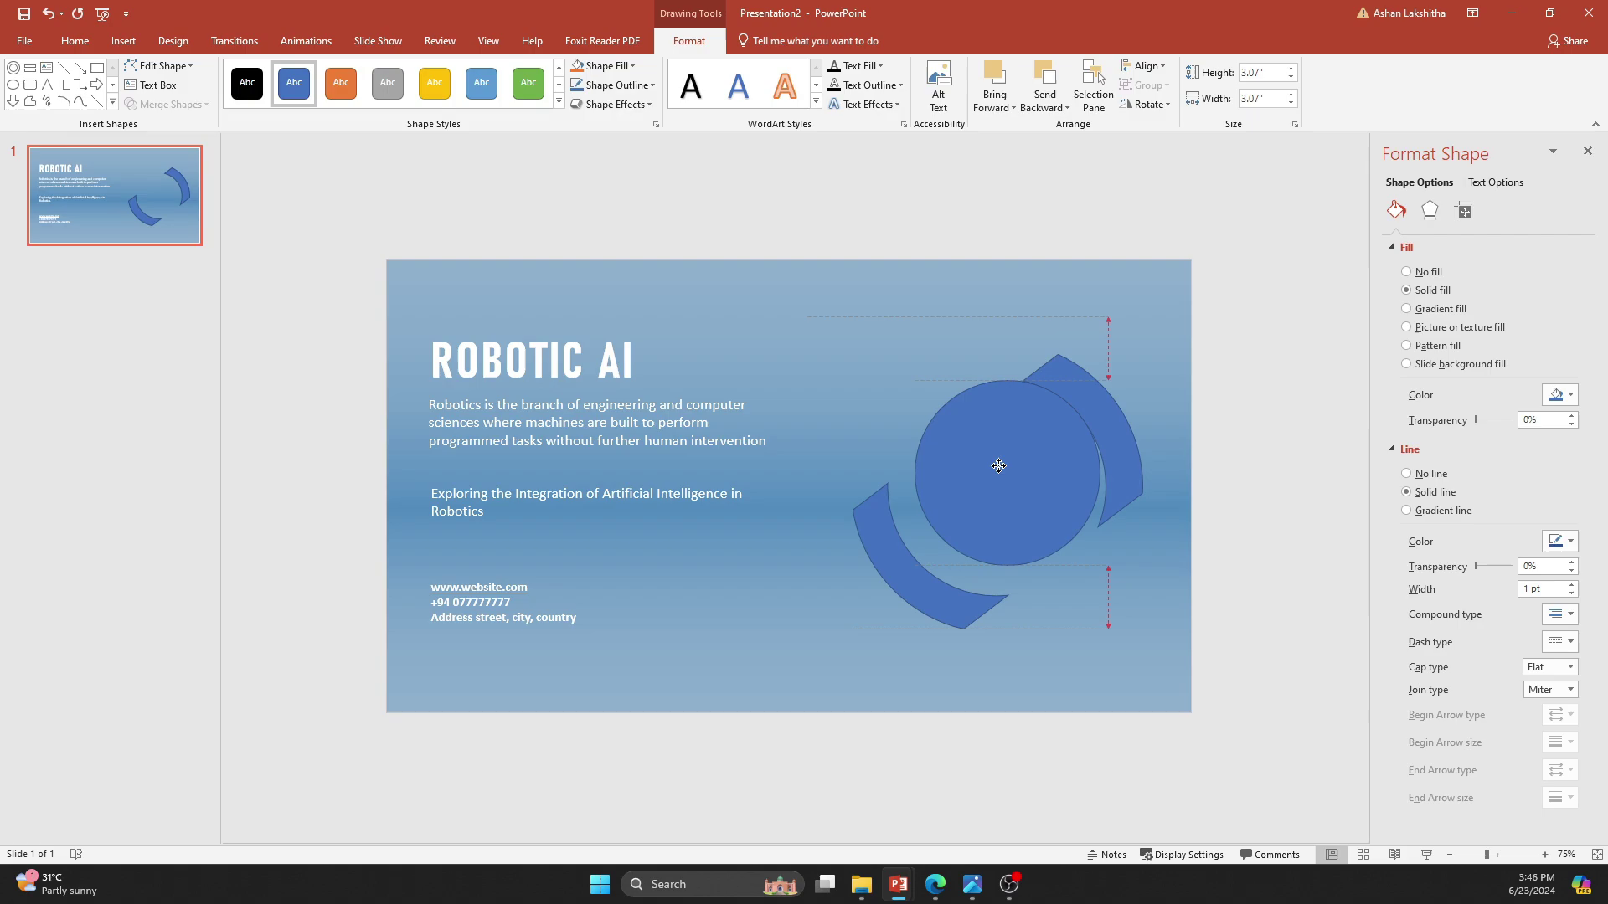
Resize the circle with its handles to fill the space between the arcs.
drag(1094, 565, 1101, 573)
drag(913, 577, 884, 593)
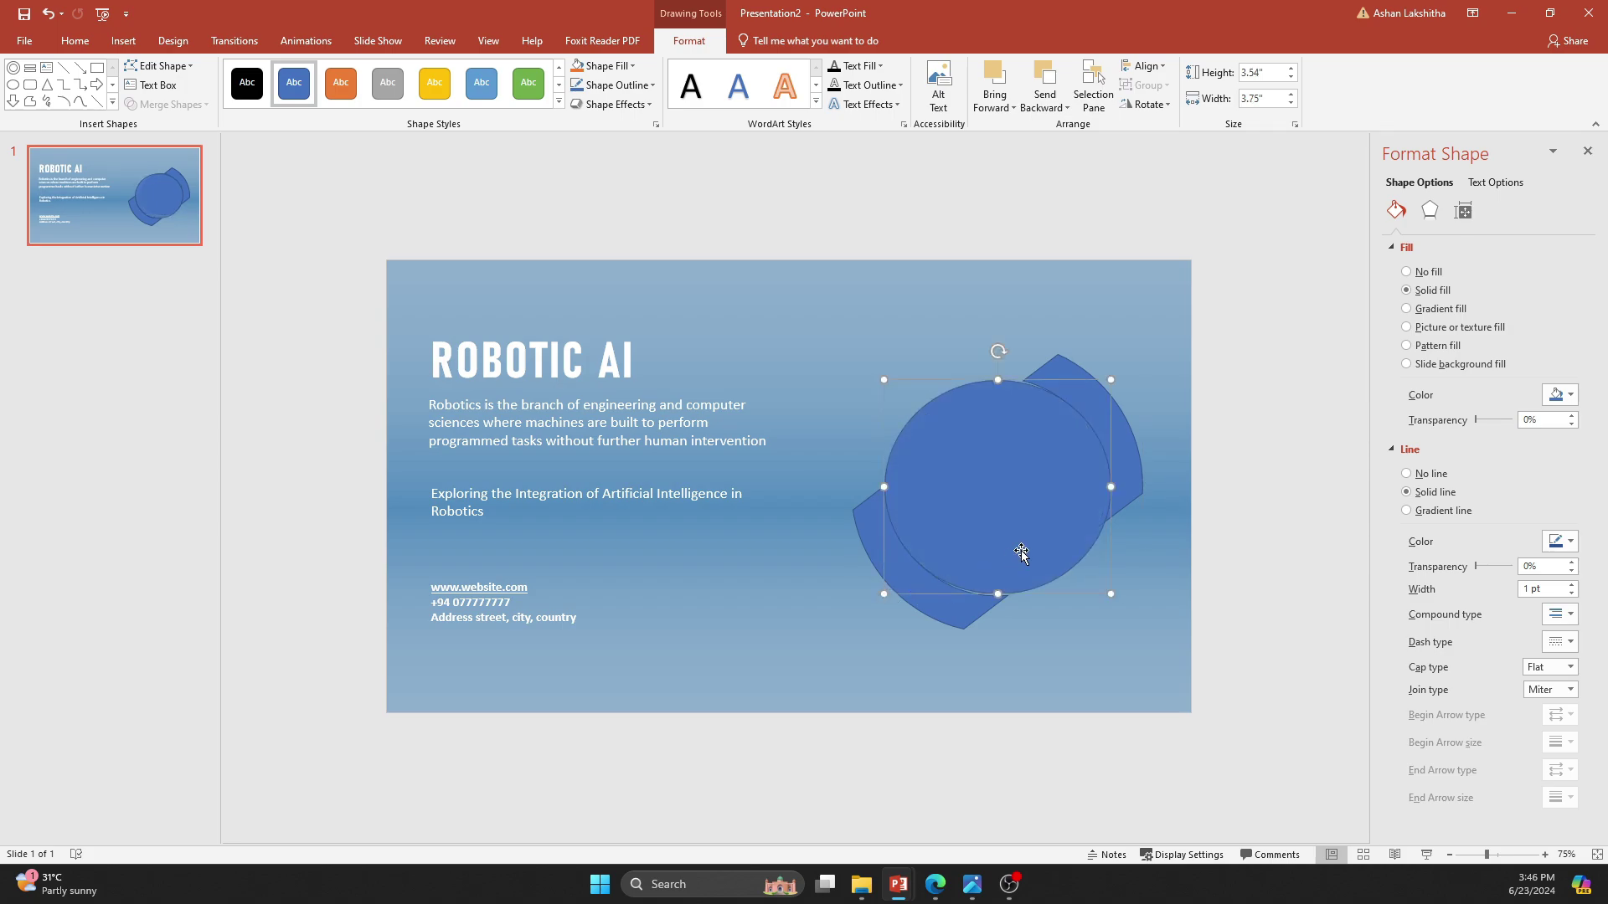
drag(997, 593, 999, 597)
drag(884, 486, 885, 486)
drag(996, 377, 995, 376)
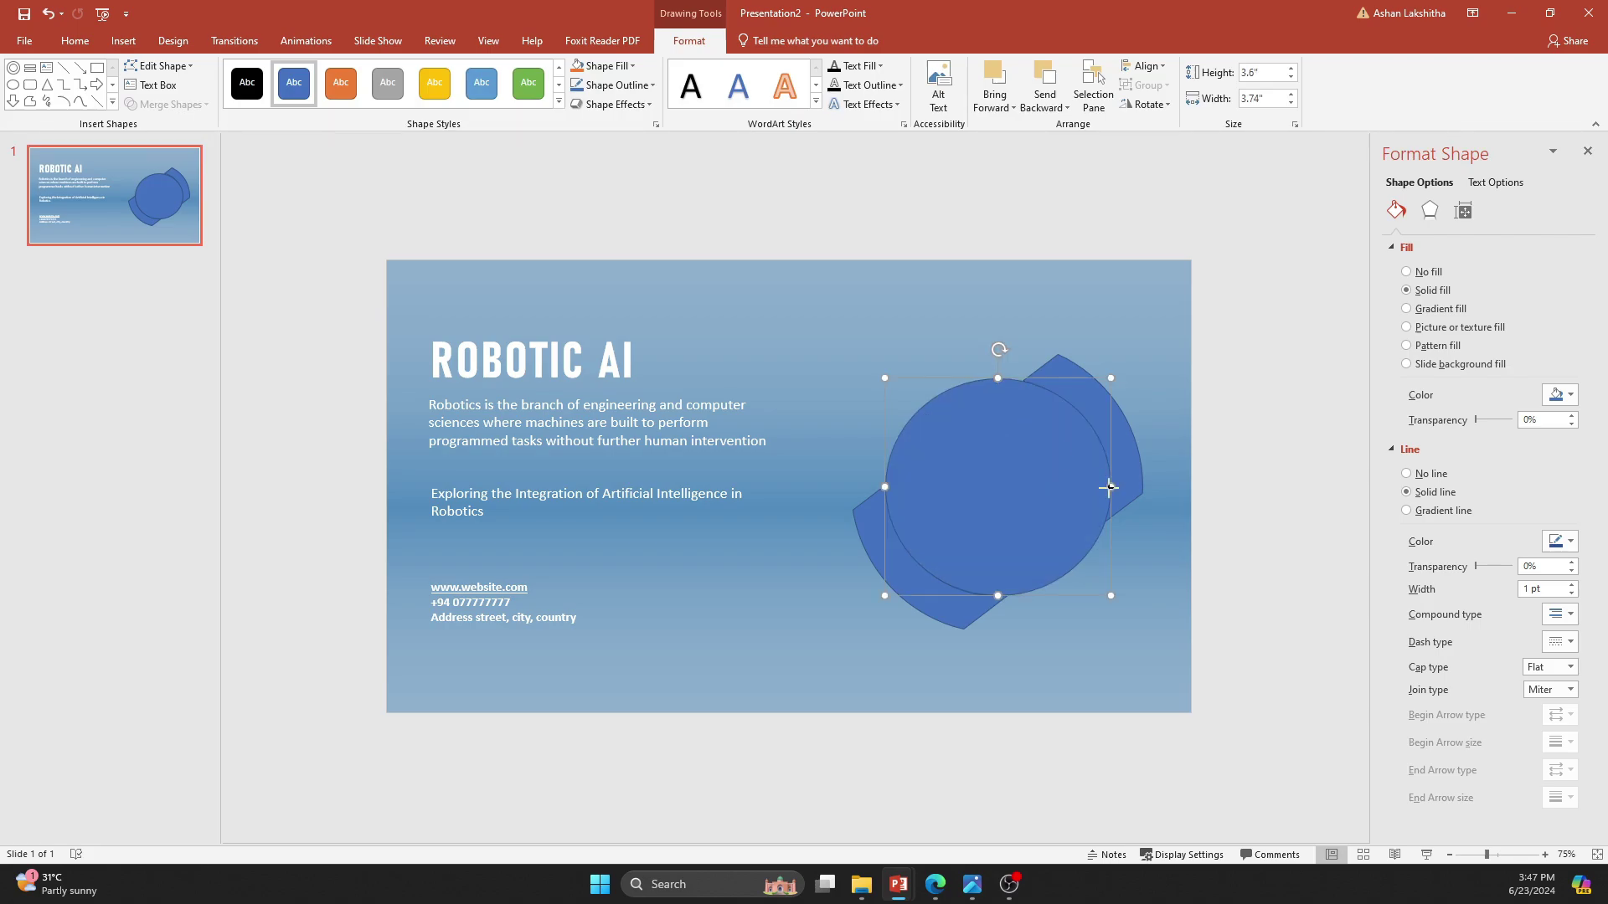
drag(1111, 488, 1104, 491)
drag(1104, 379, 1103, 377)
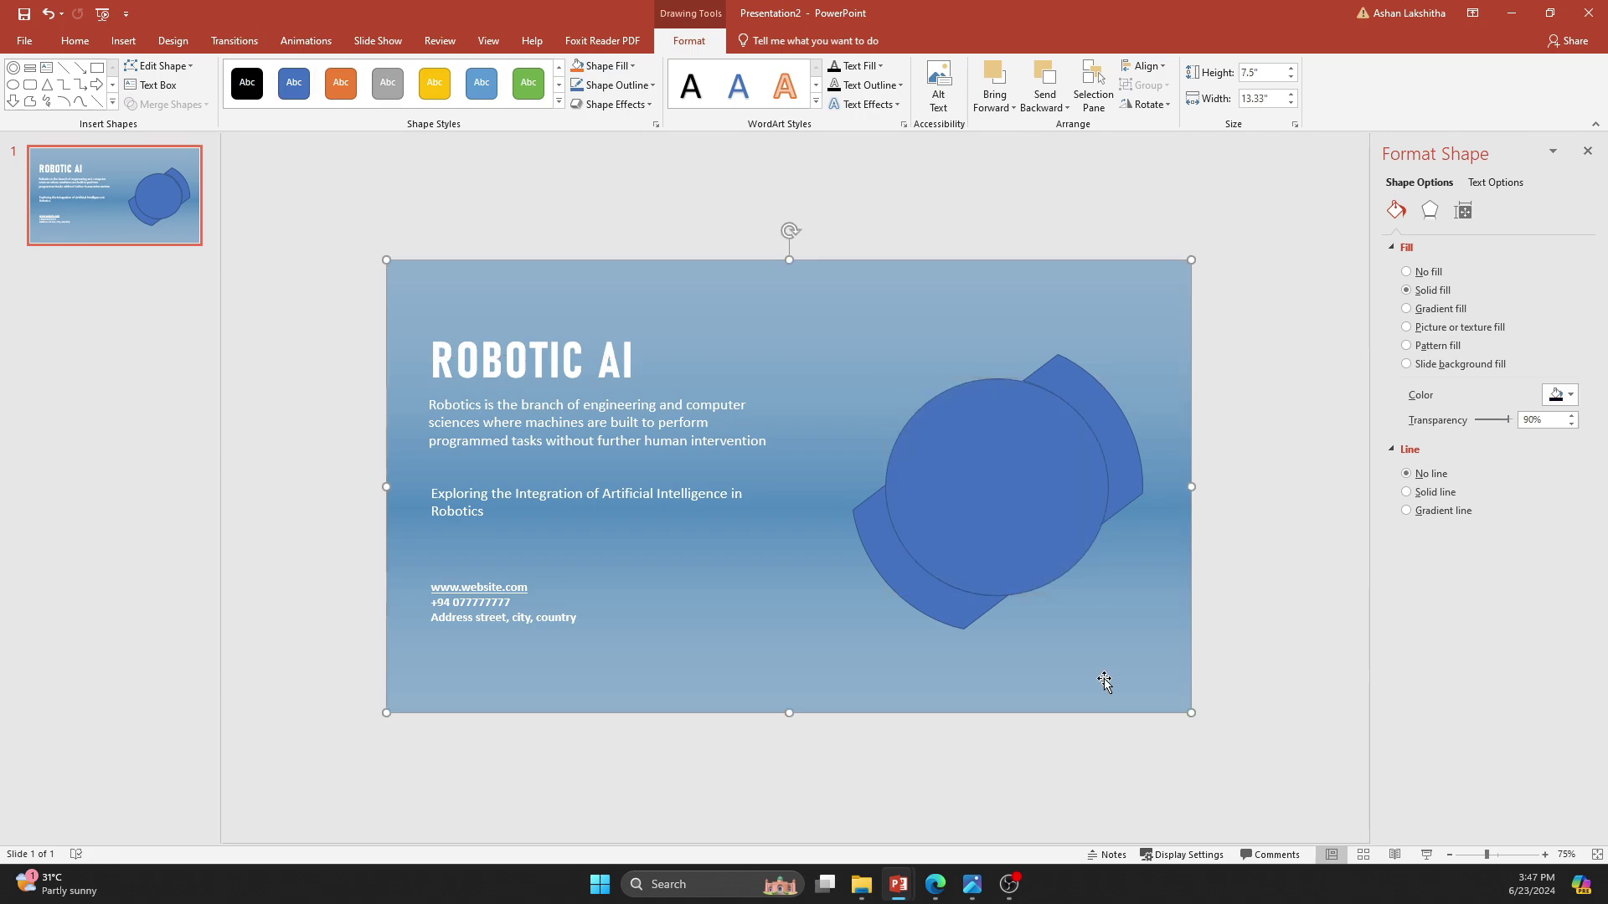
click(1044, 488)
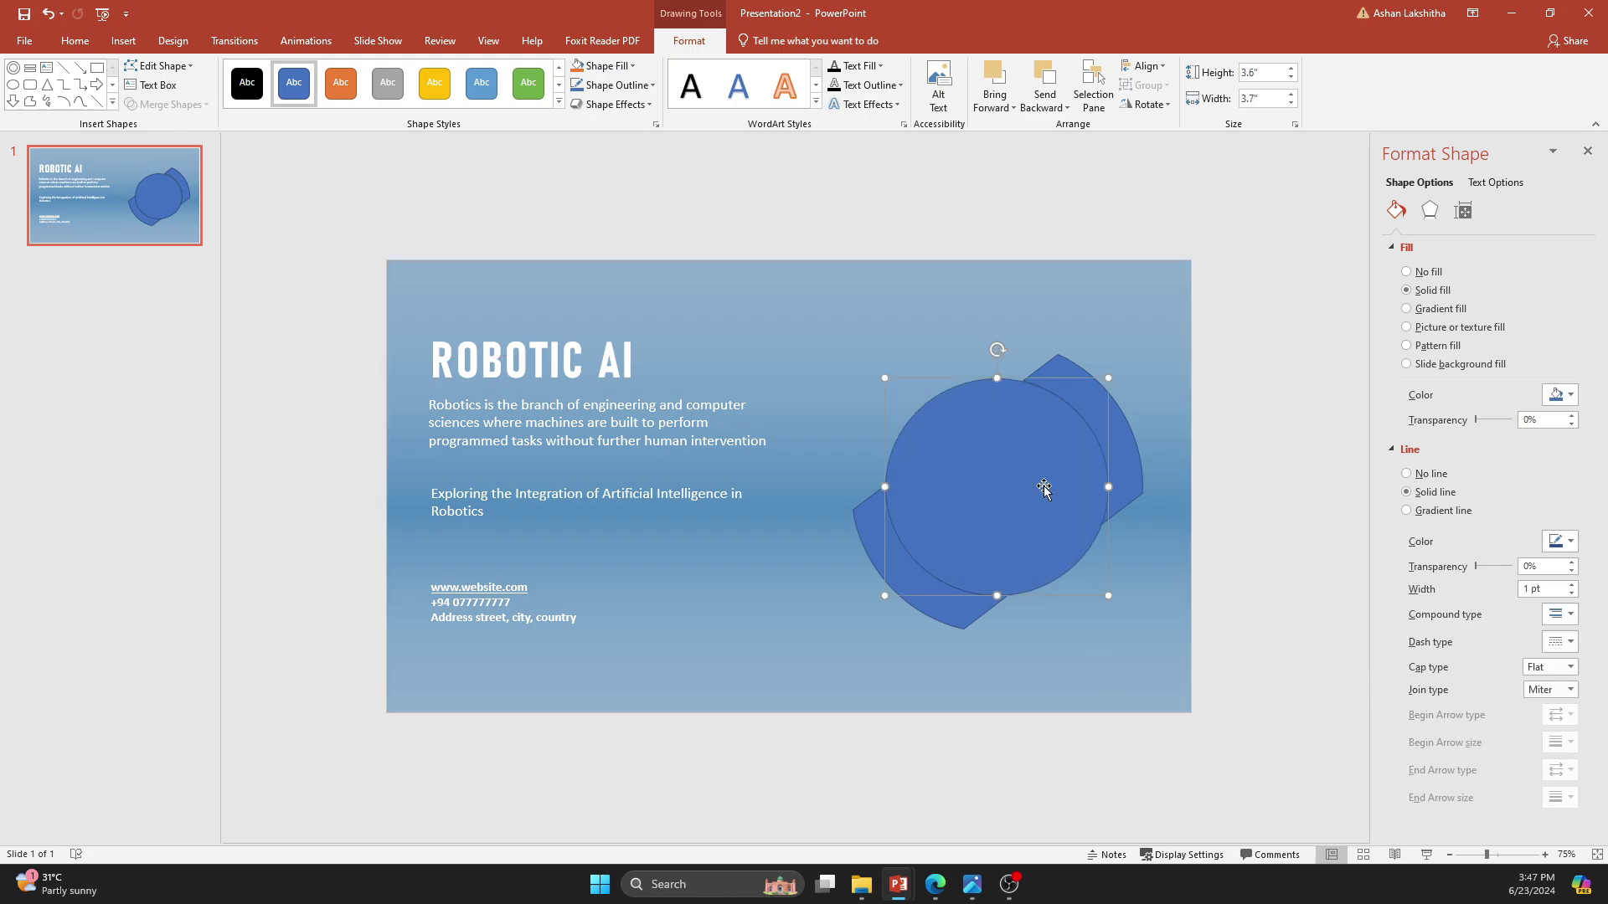
Remove the circle's outline and fill it with the robot photo.
click(1430, 474)
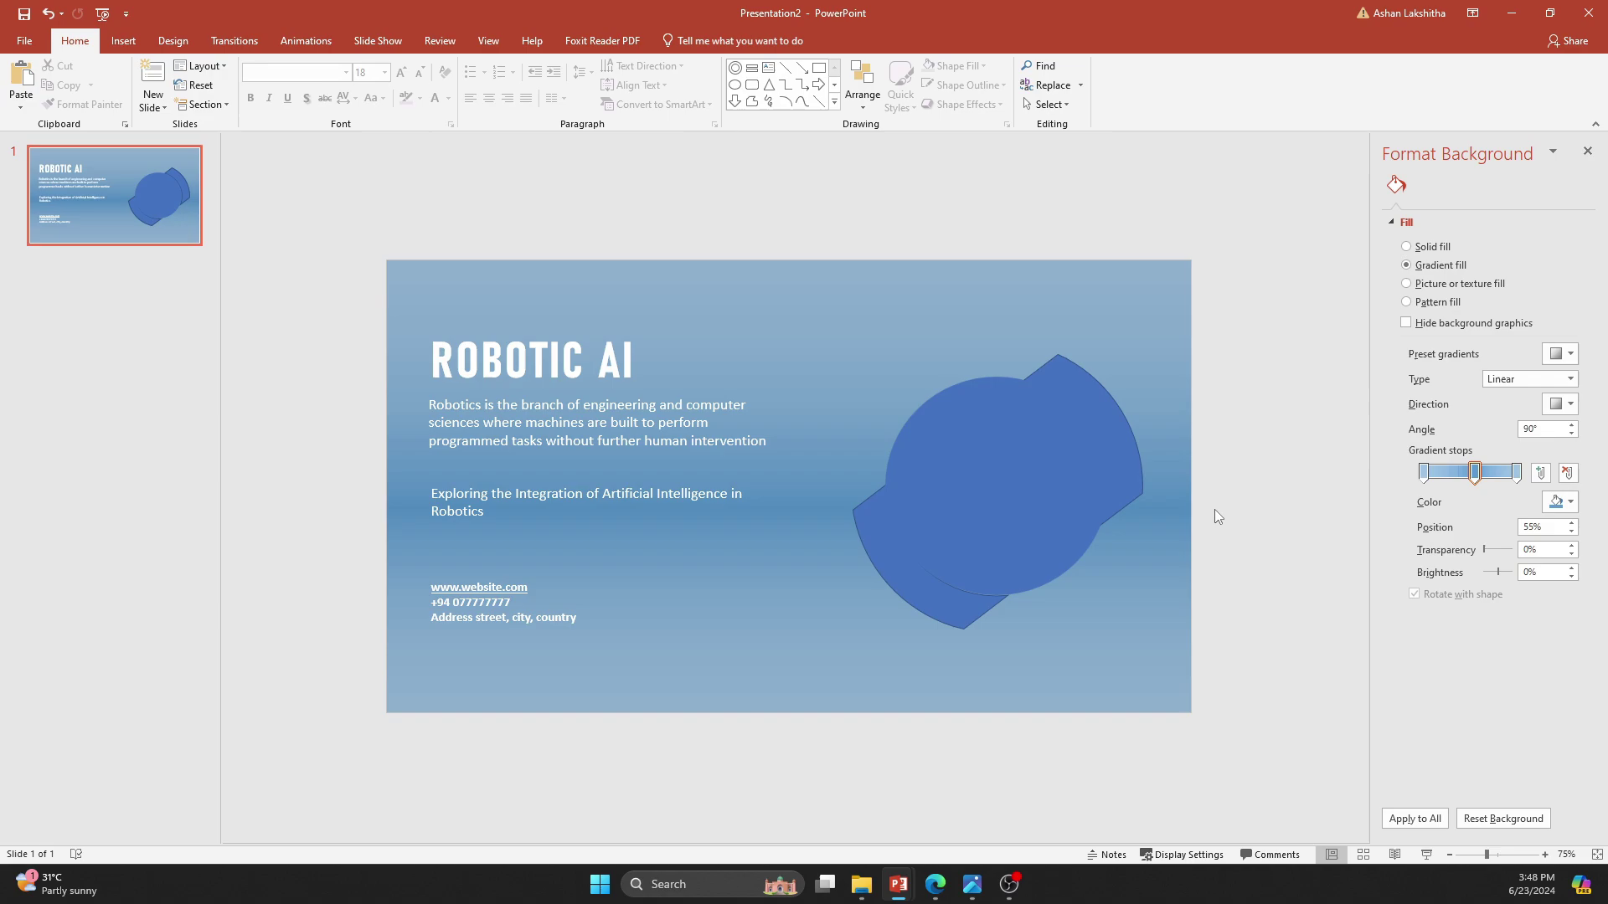
click(1023, 459)
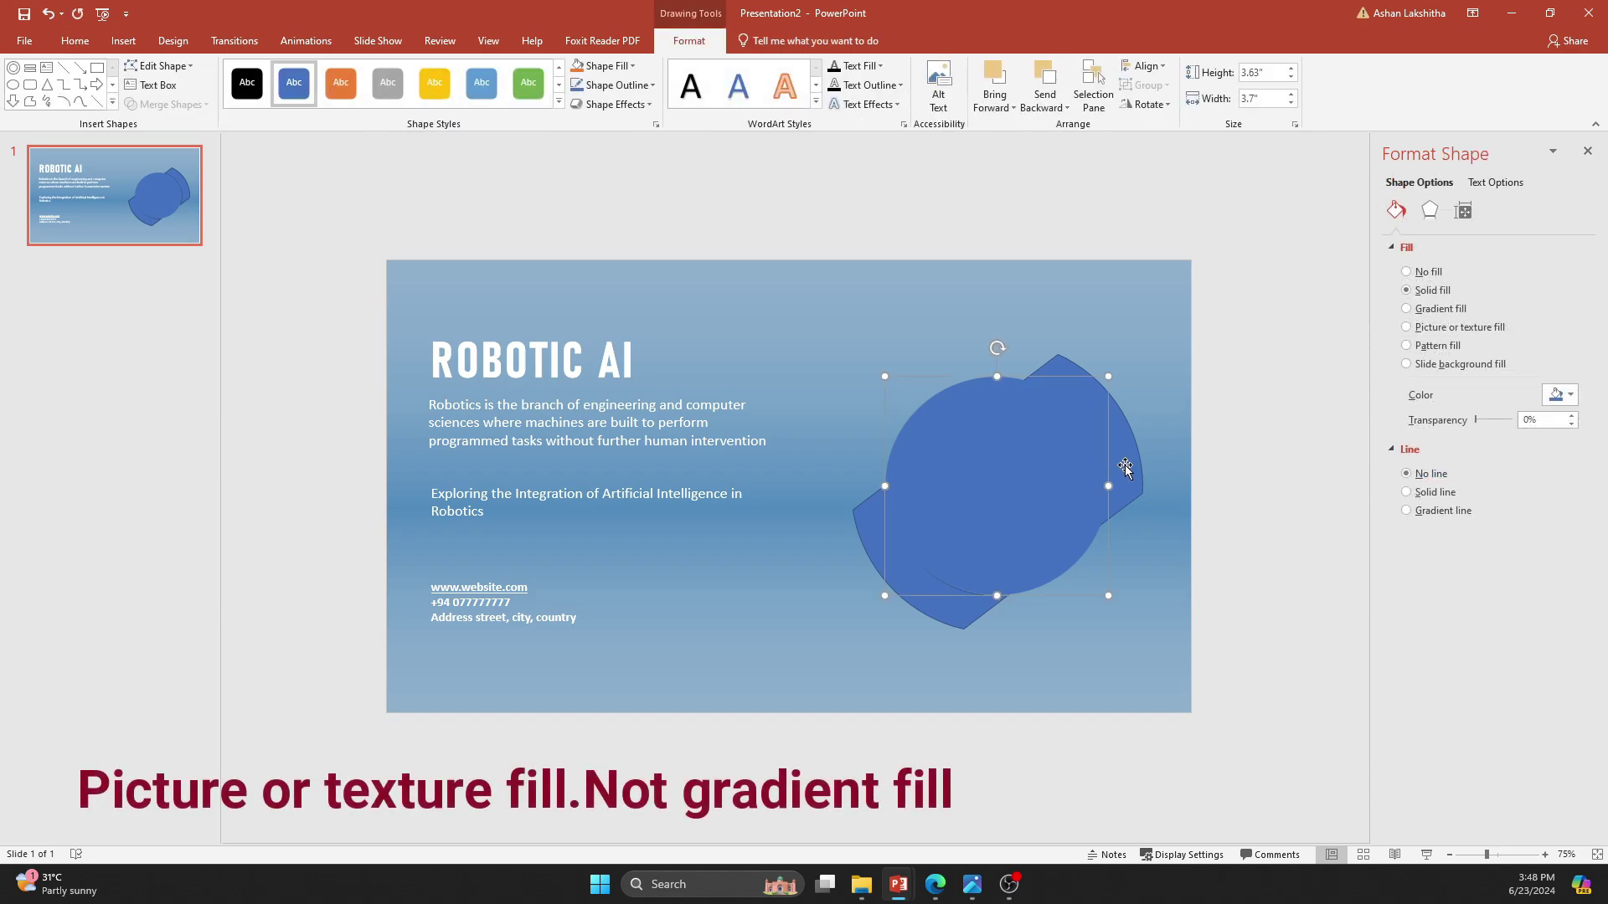
click(1441, 329)
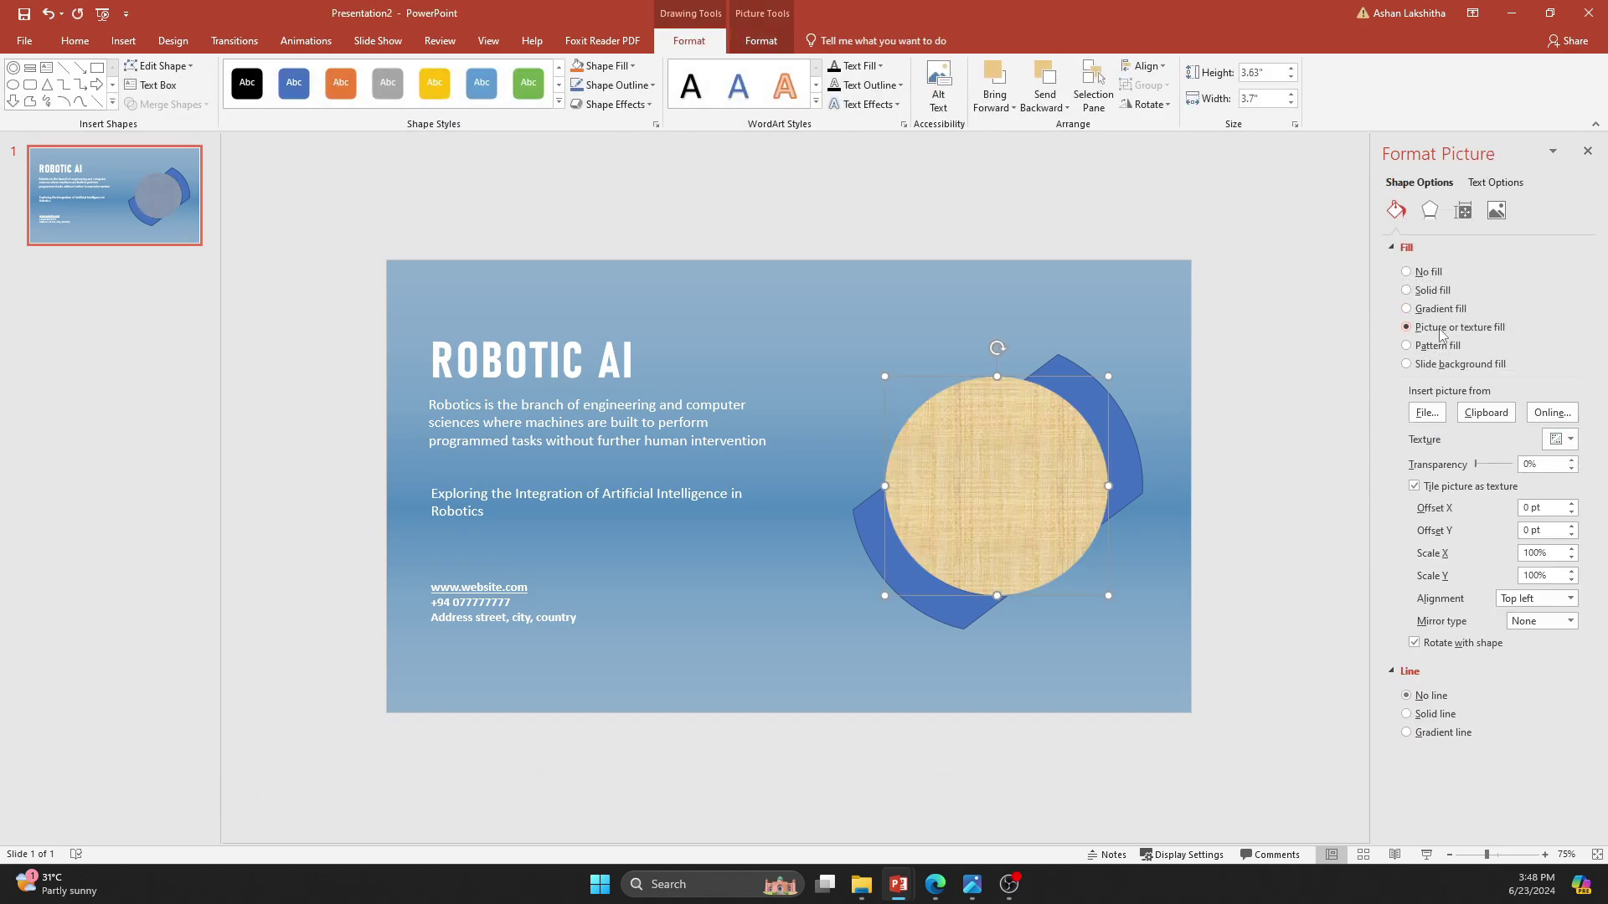
click(1437, 416)
double_click(380, 157)
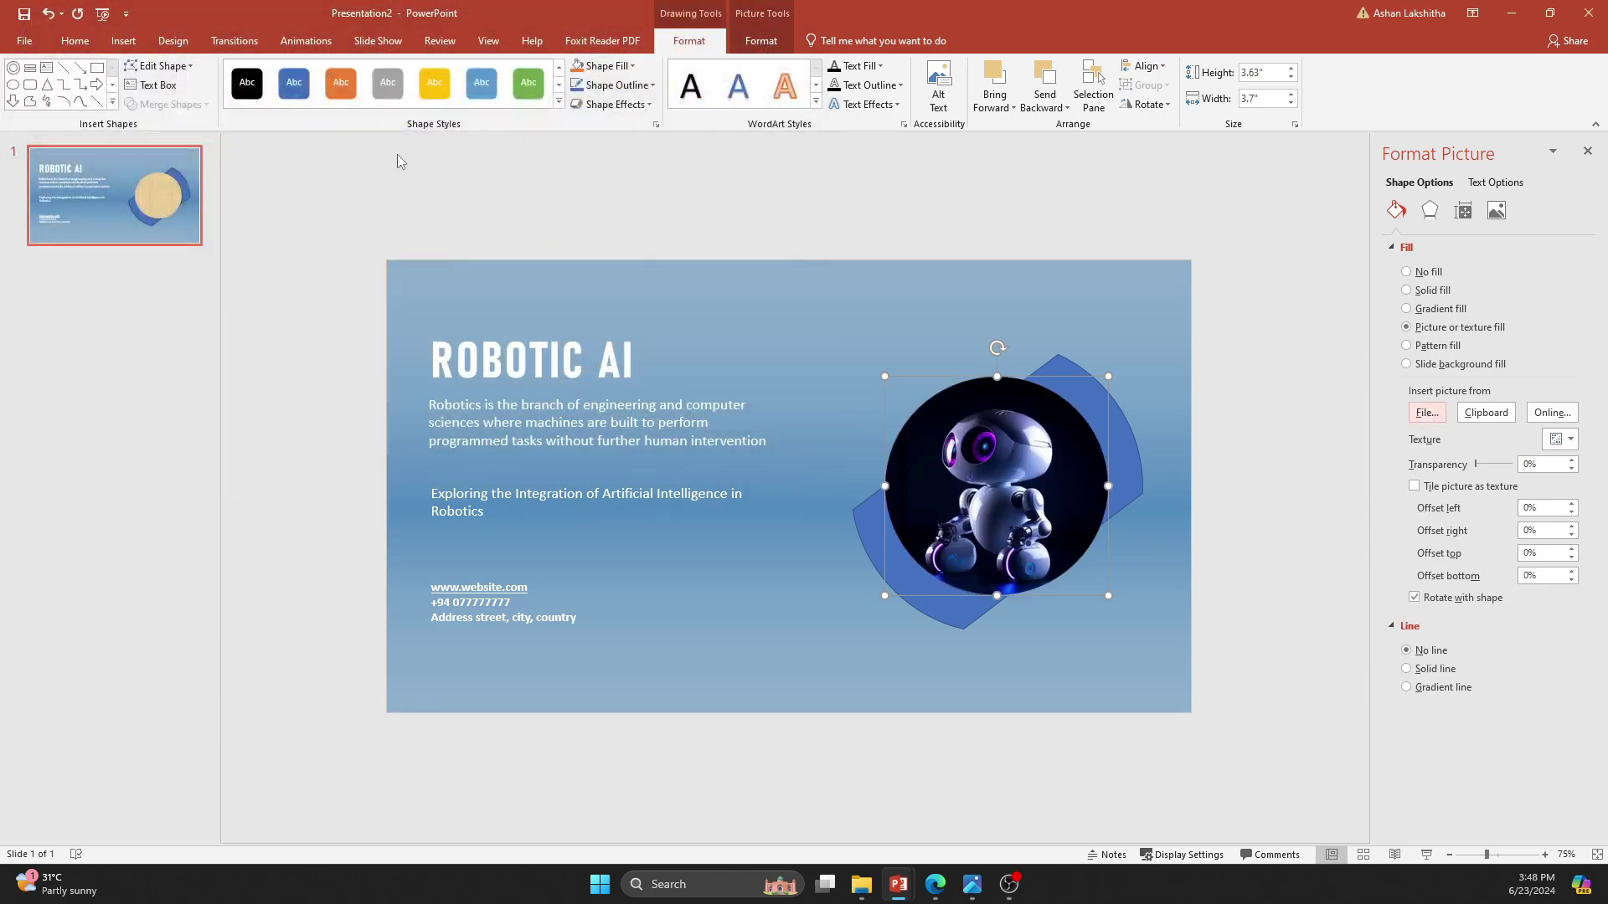
Remove the robot photo's background, marking robot areas to keep.
click(760, 40)
click(32, 90)
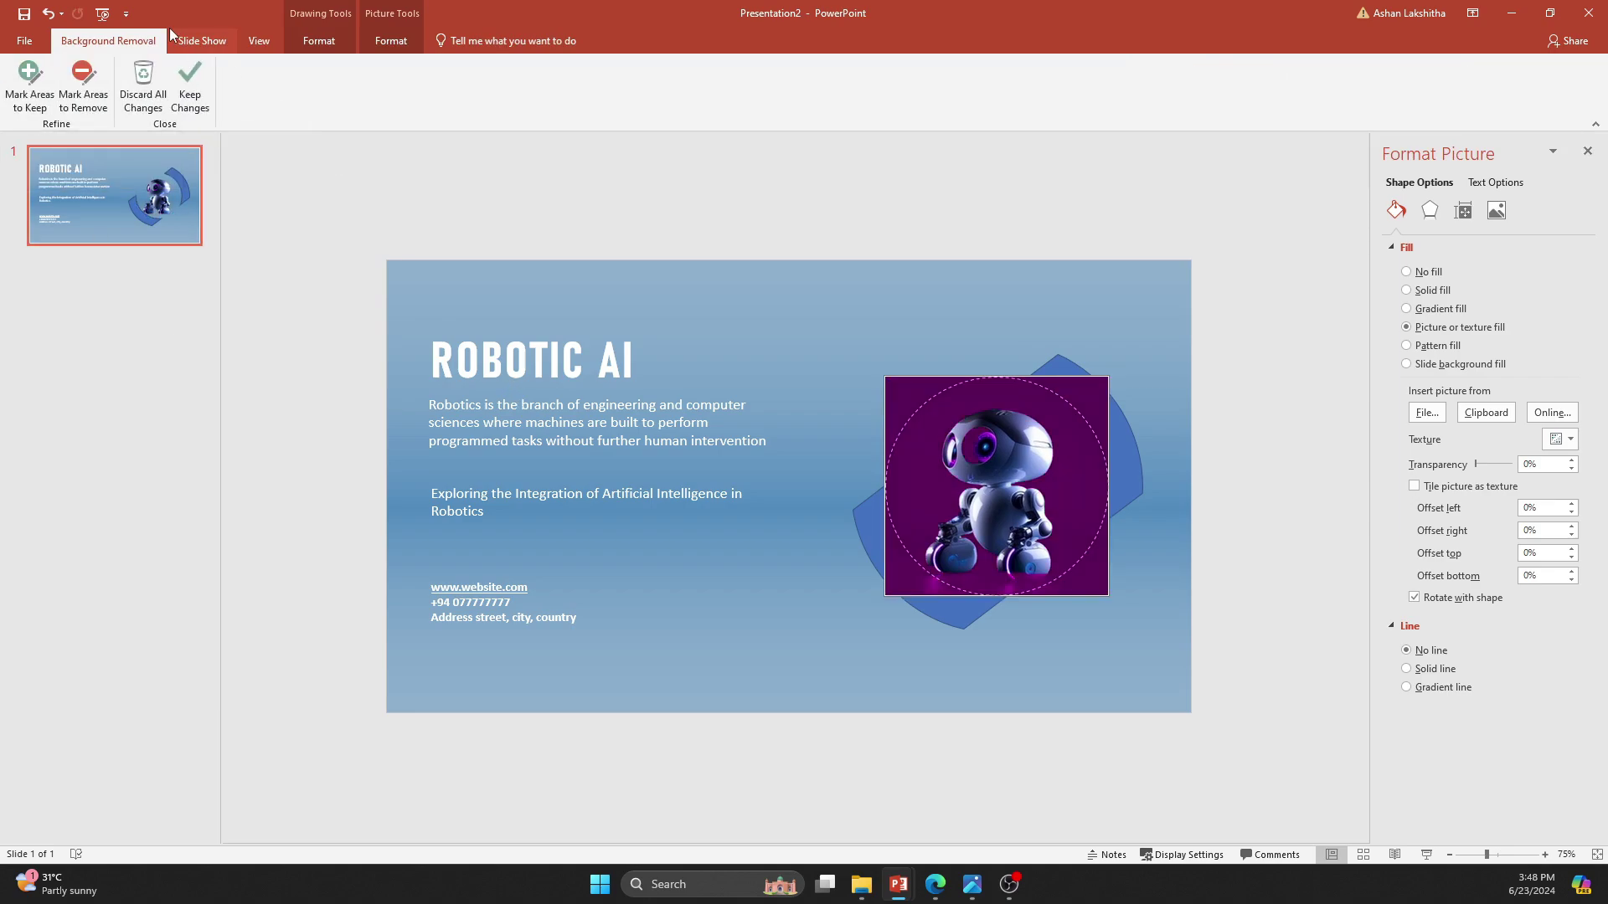
click(40, 77)
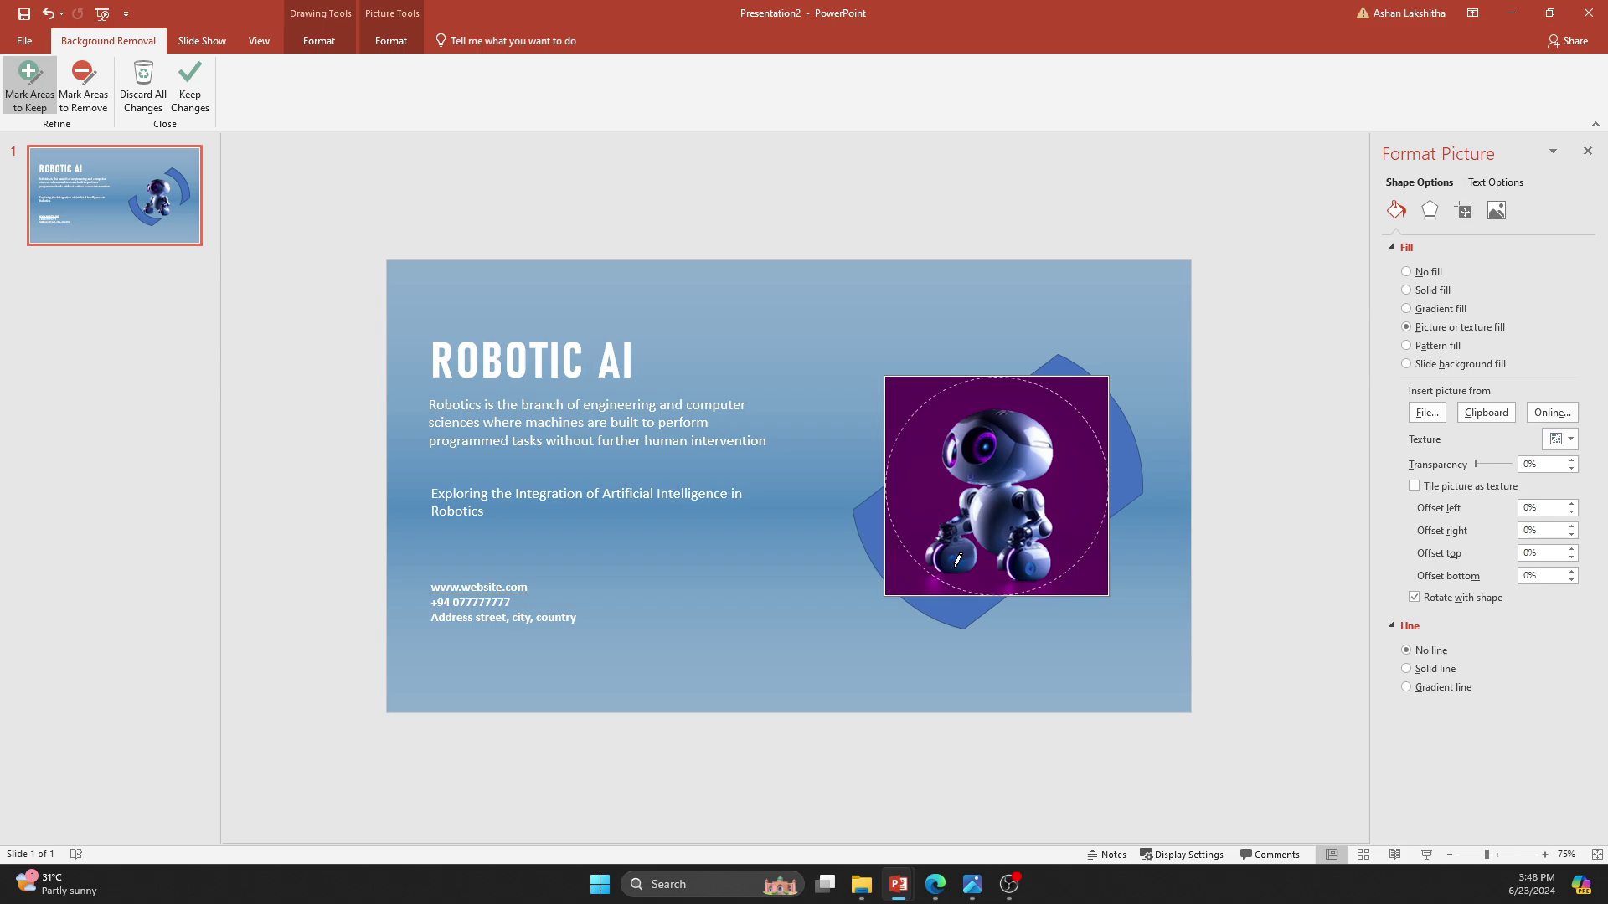
Keep the background removal and remove the arc group's outline.
click(192, 96)
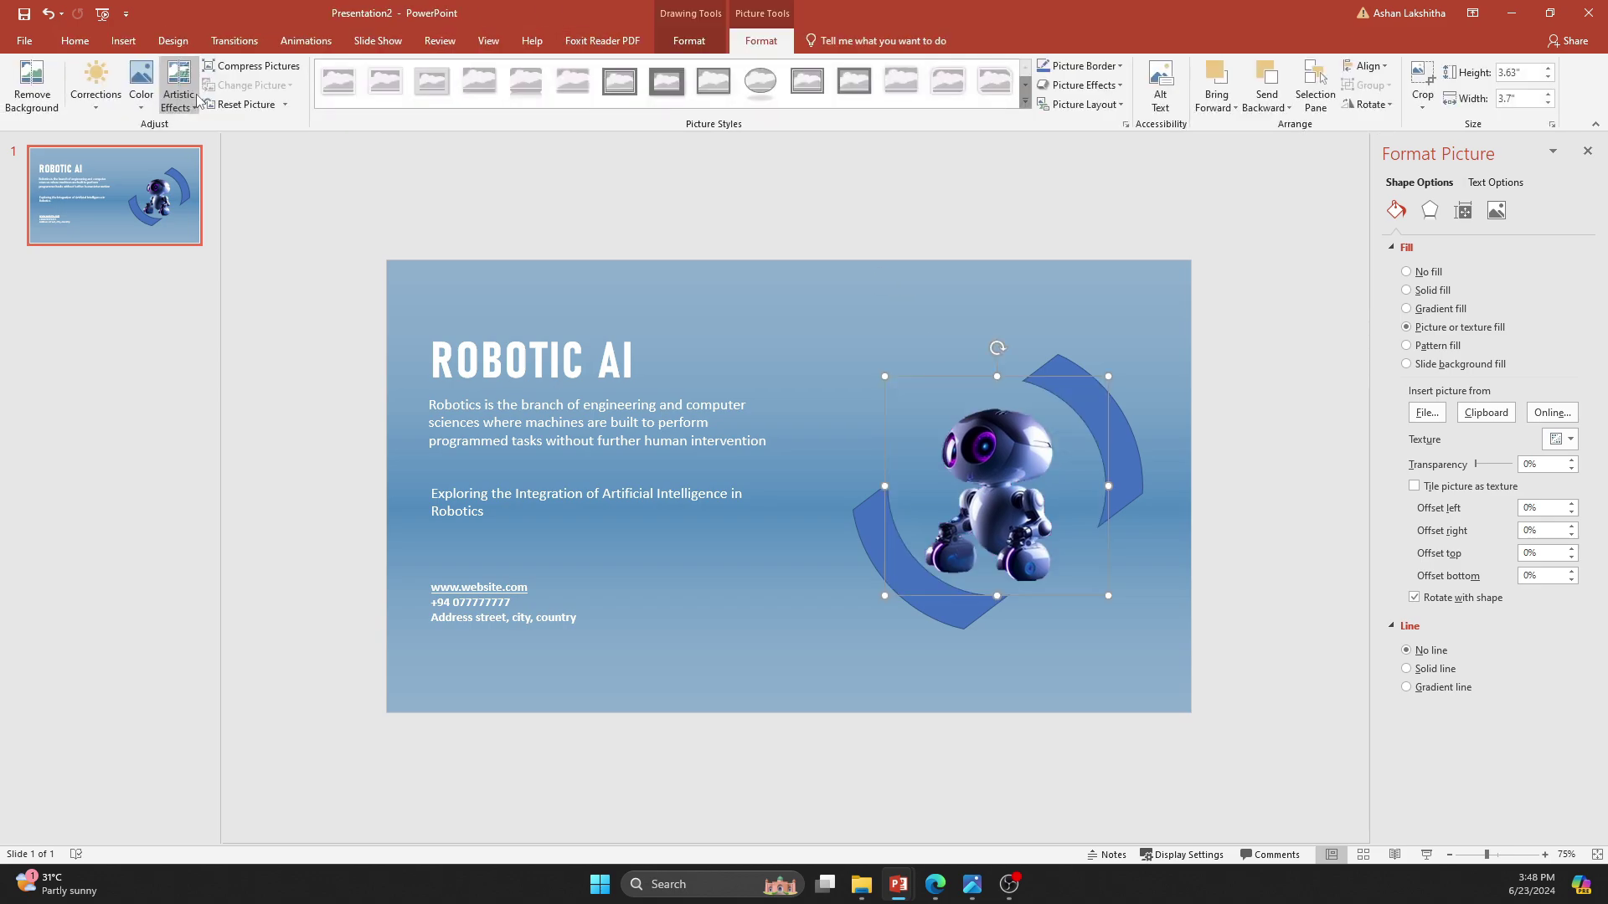
click(1271, 510)
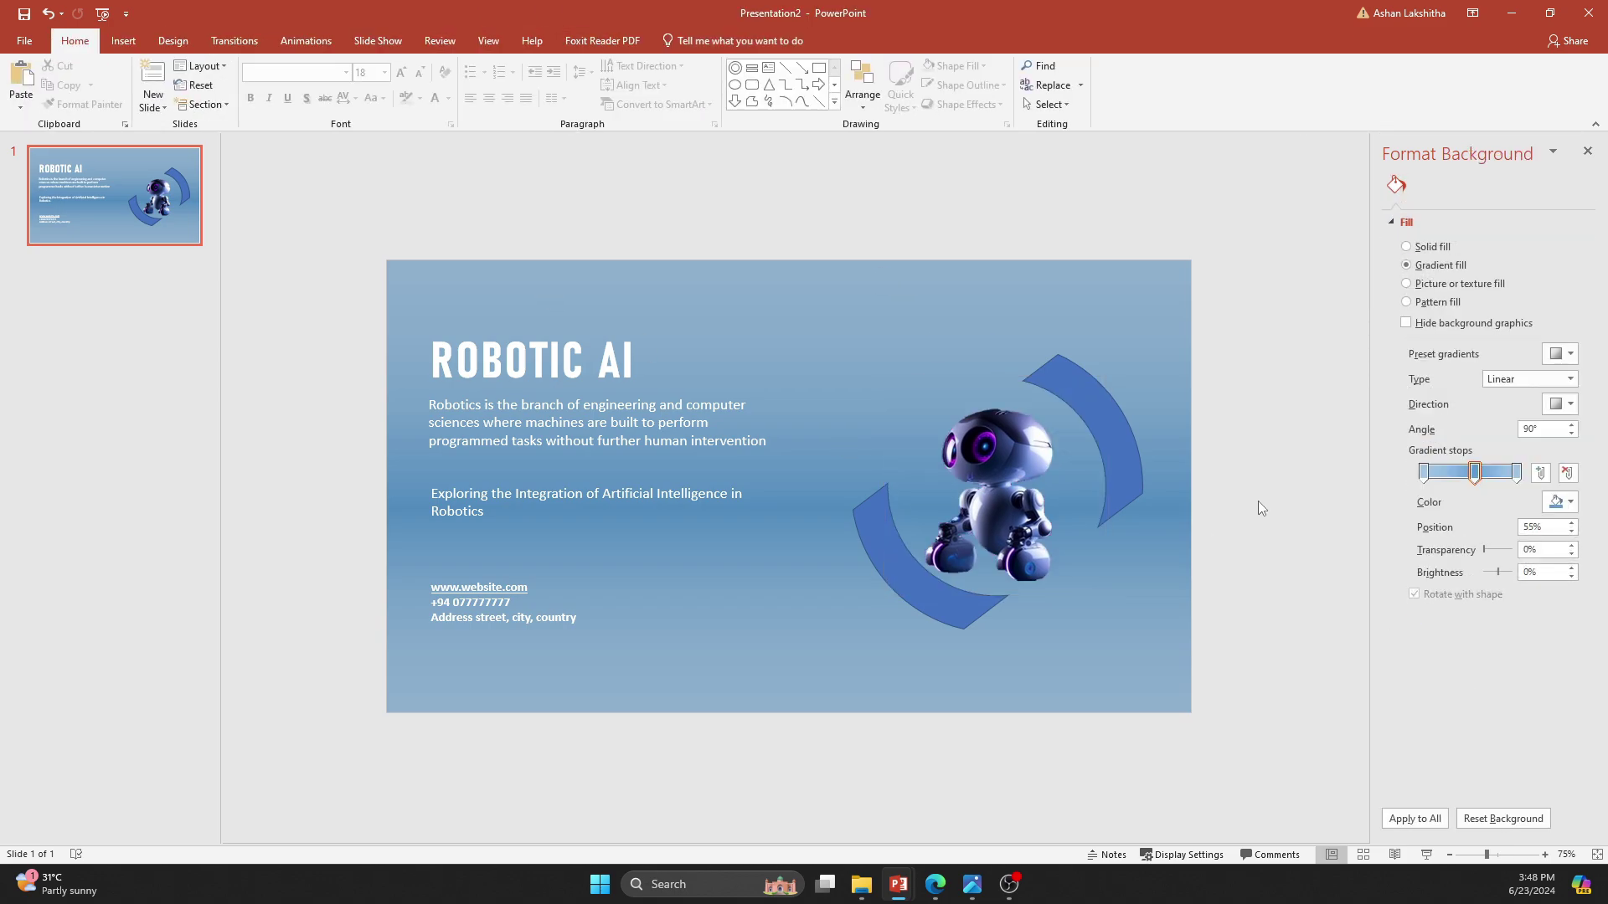
click(1086, 428)
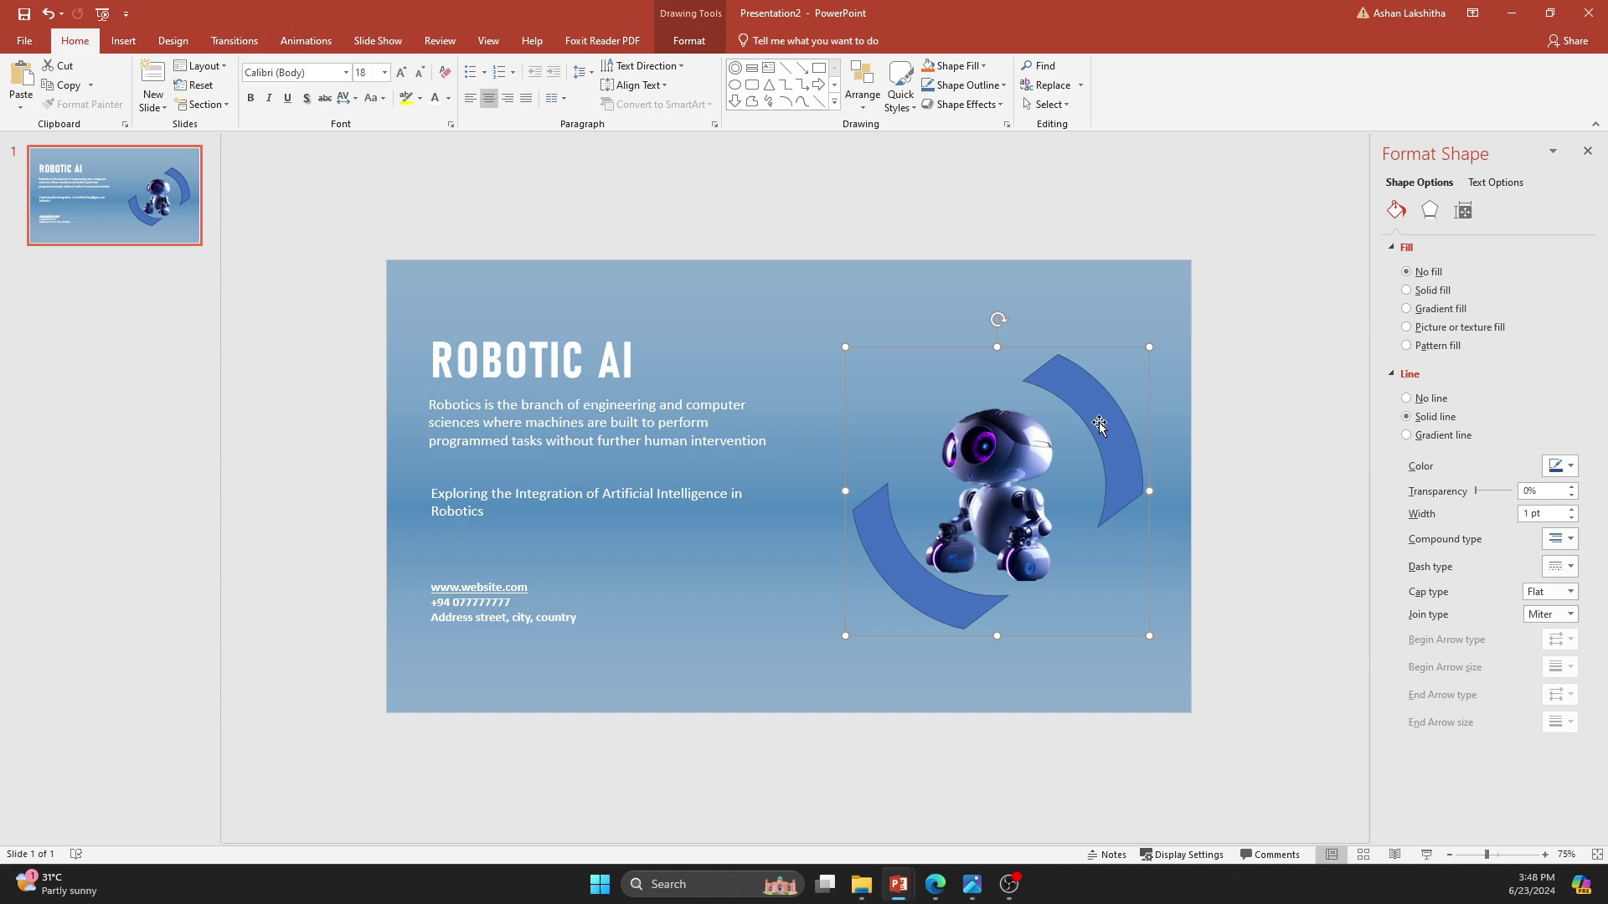
click(1432, 399)
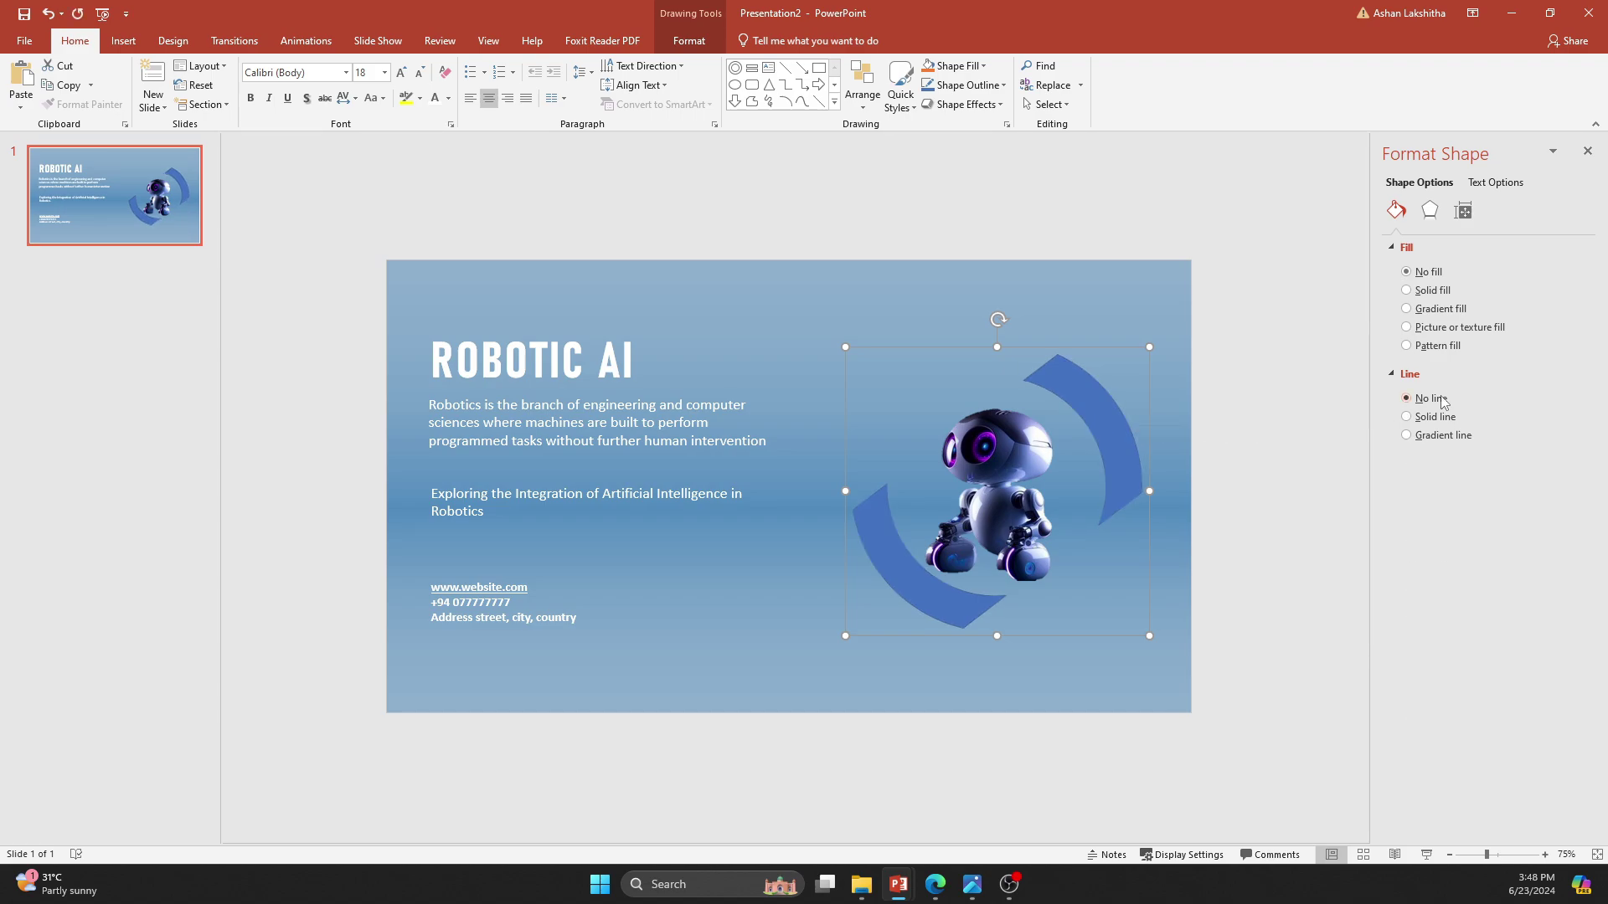
Fill both arcs with a pale Blue Accent 5 tint.
click(1122, 438)
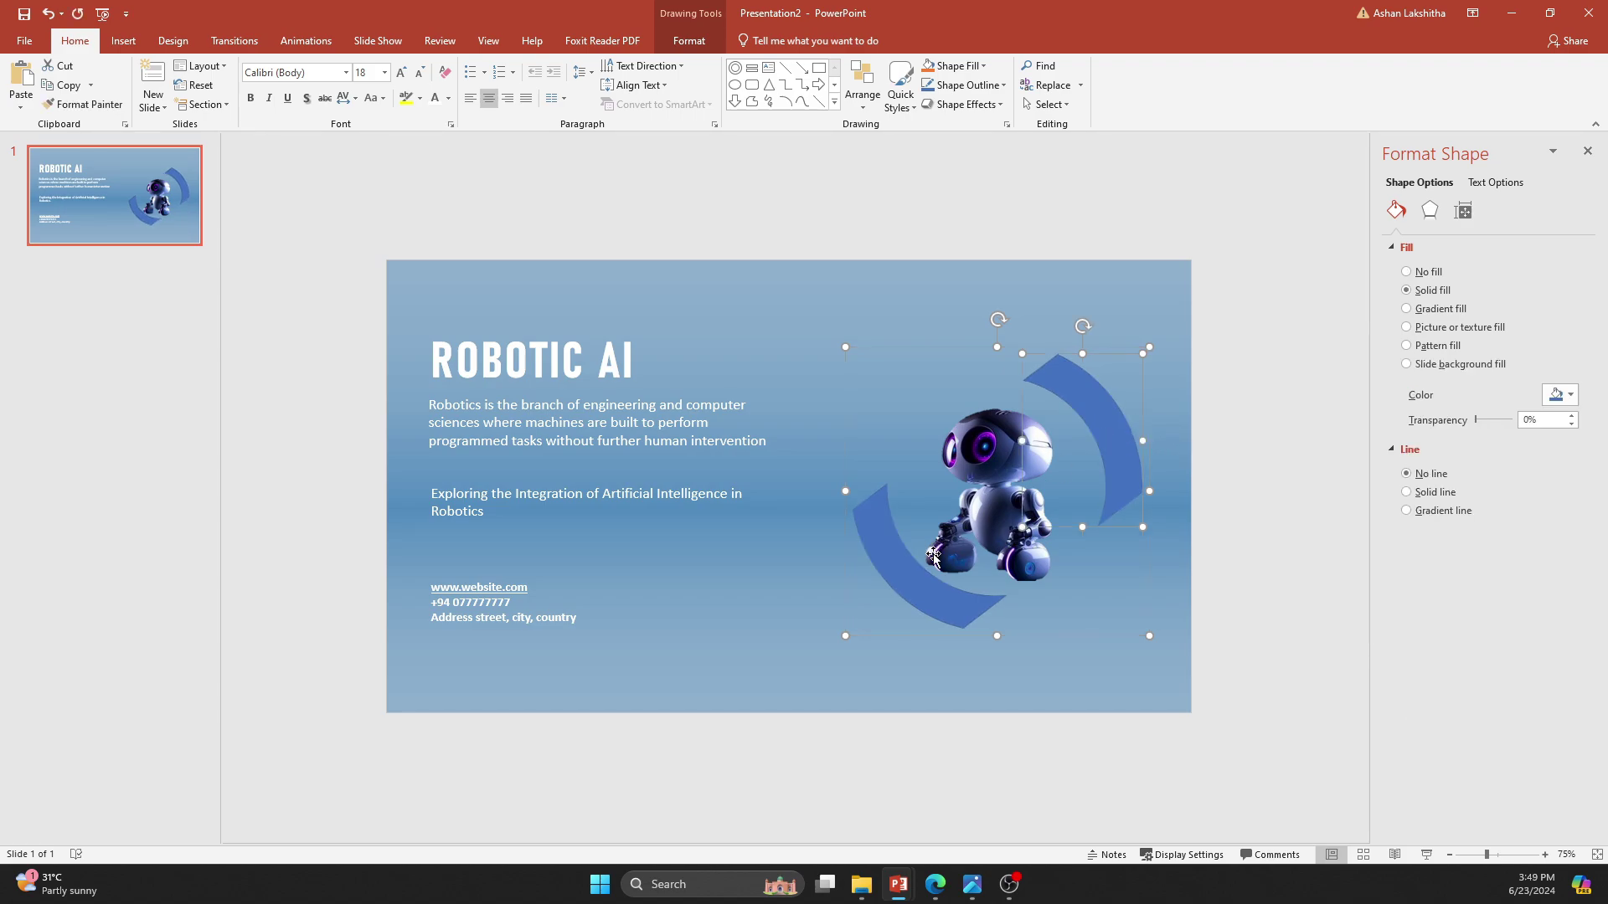
shift+click(914, 575)
click(1570, 396)
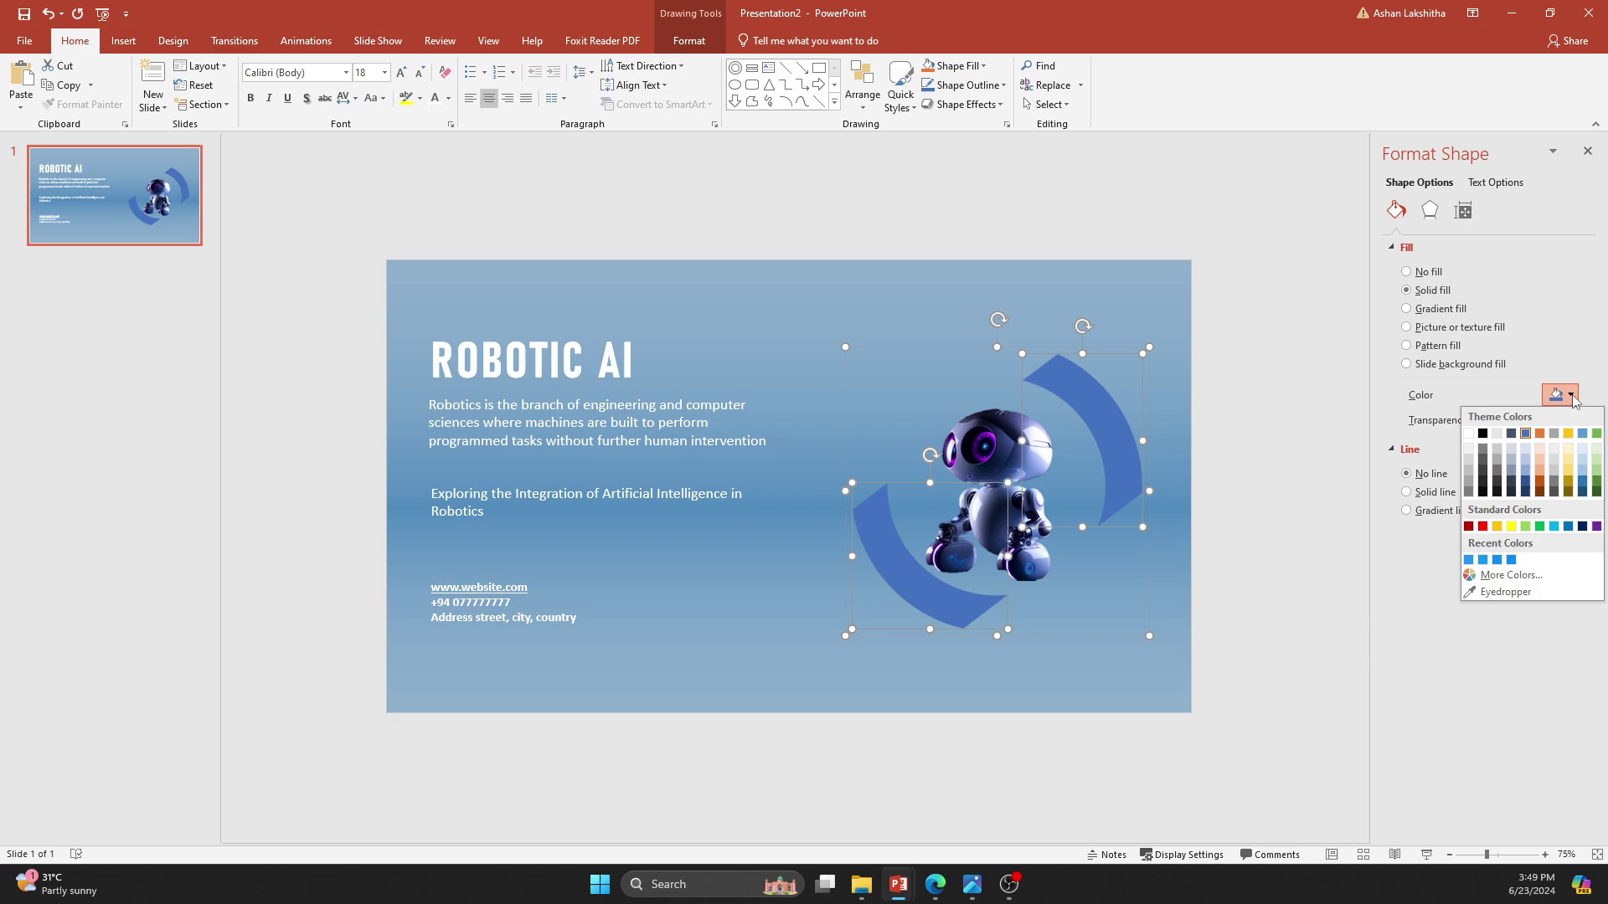
click(1583, 464)
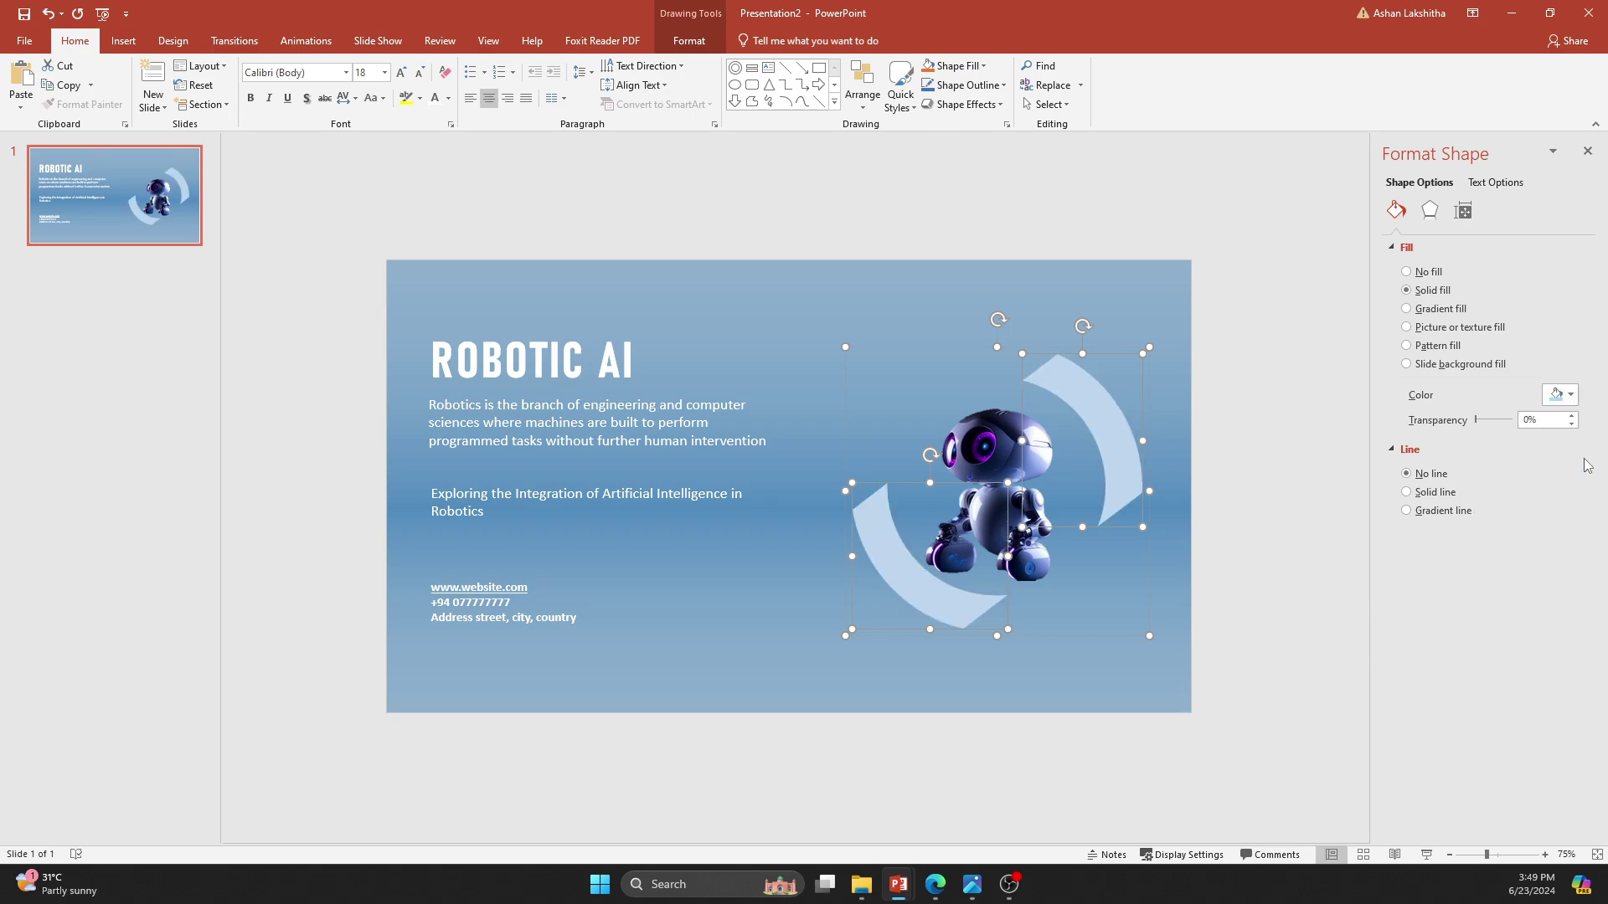
click(1571, 394)
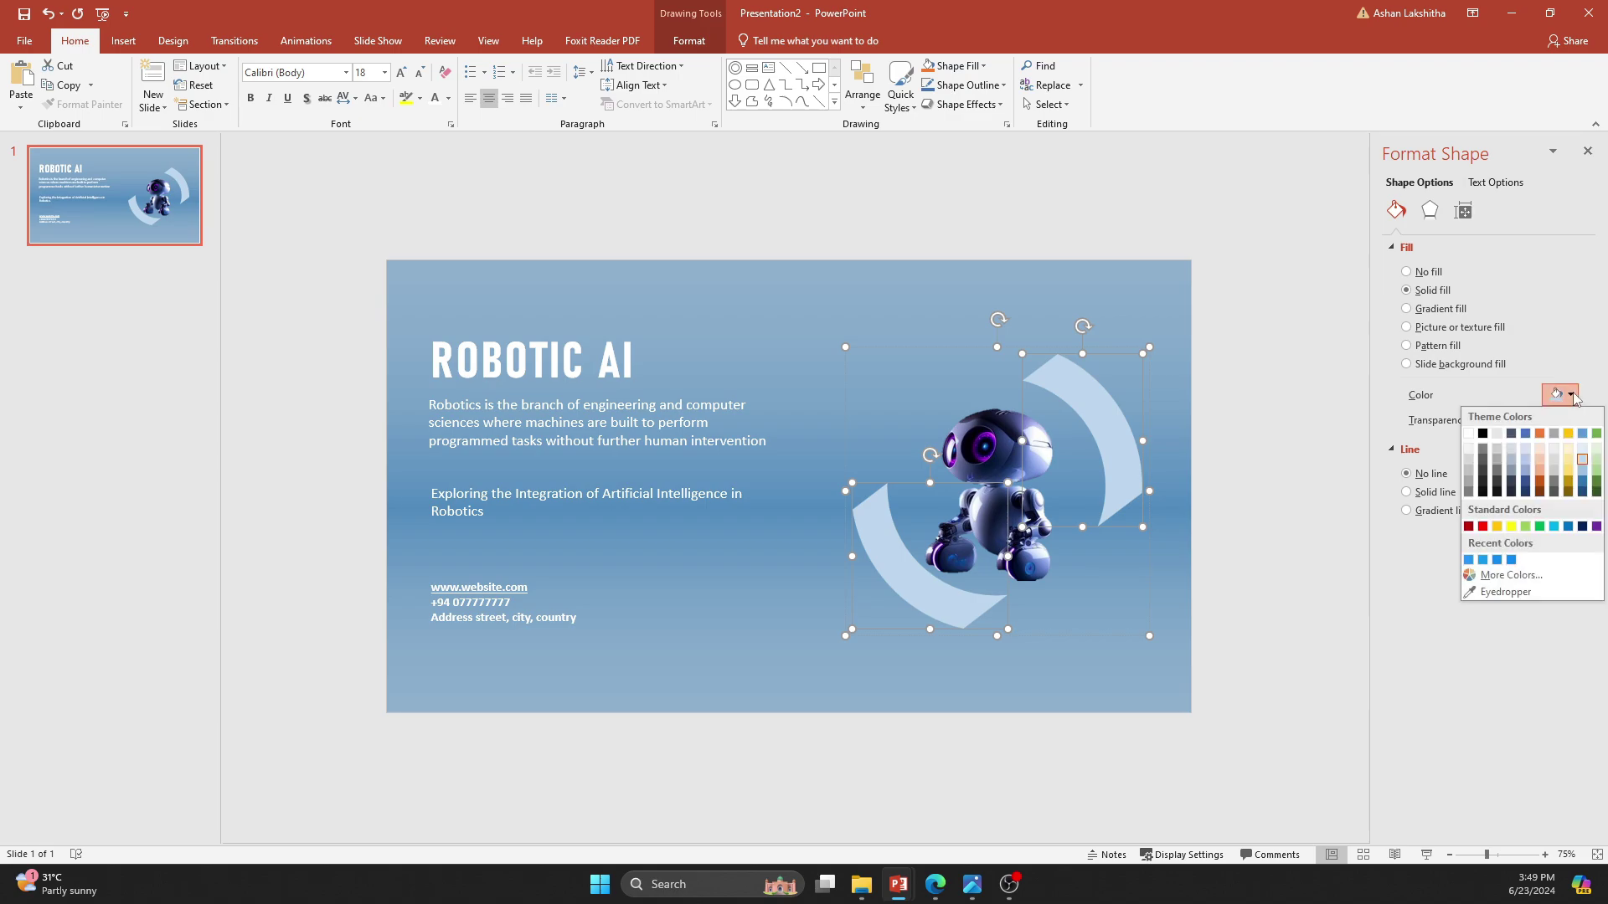
click(1584, 457)
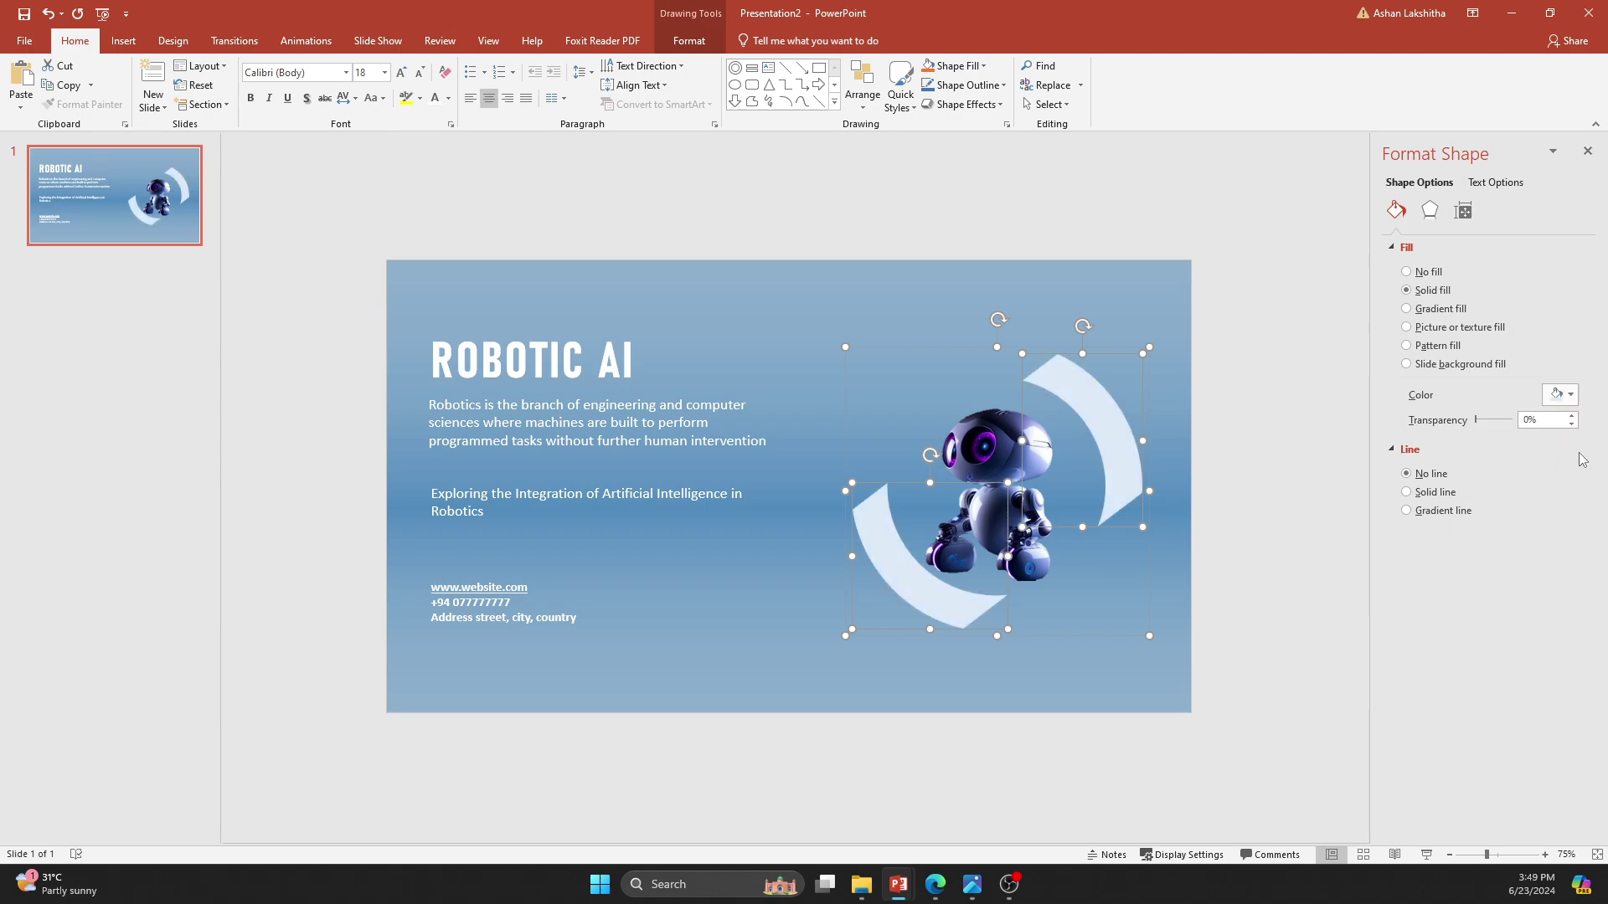
Apply the Spin emphasis animation to the grouped ring fragments and show the Animation Pane.
key(alt+a)
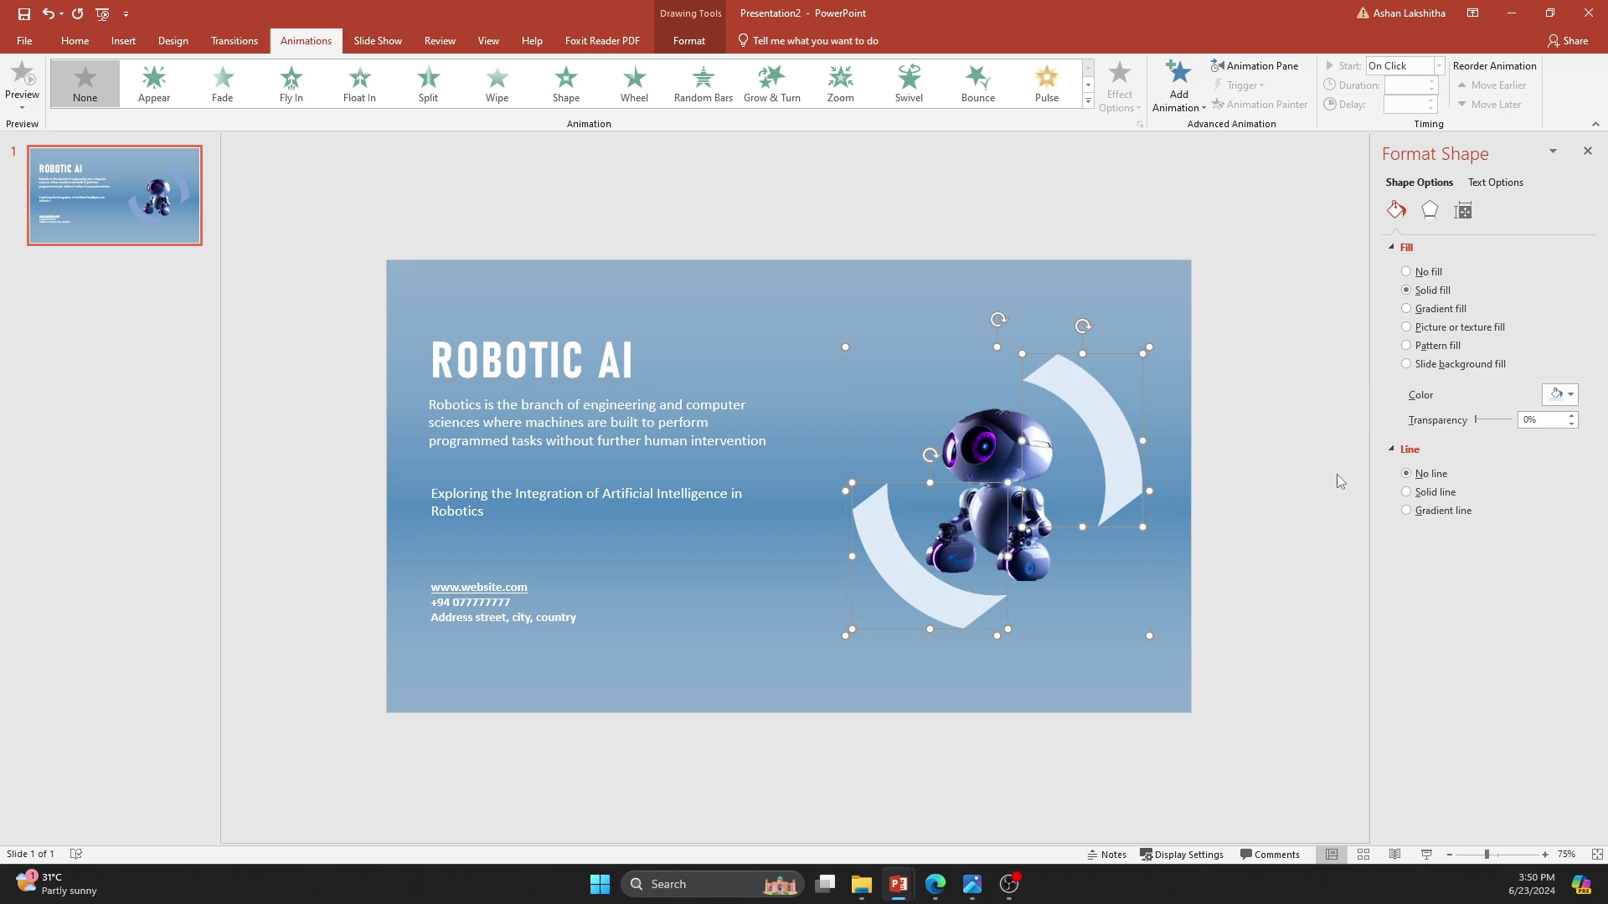
click(1234, 469)
click(1122, 440)
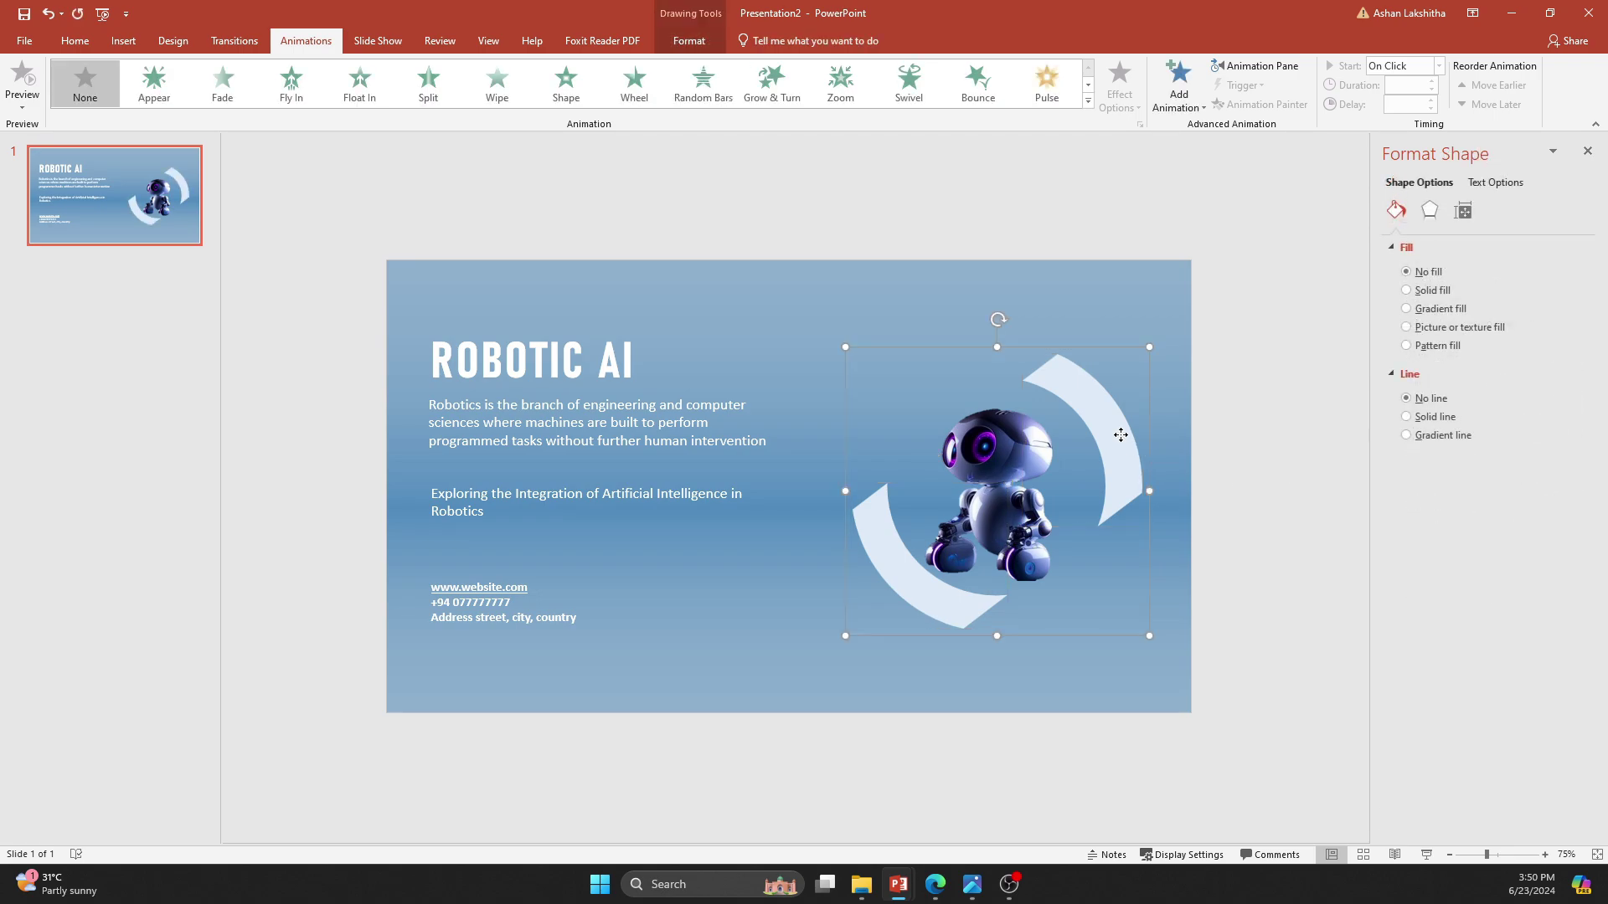
click(1087, 102)
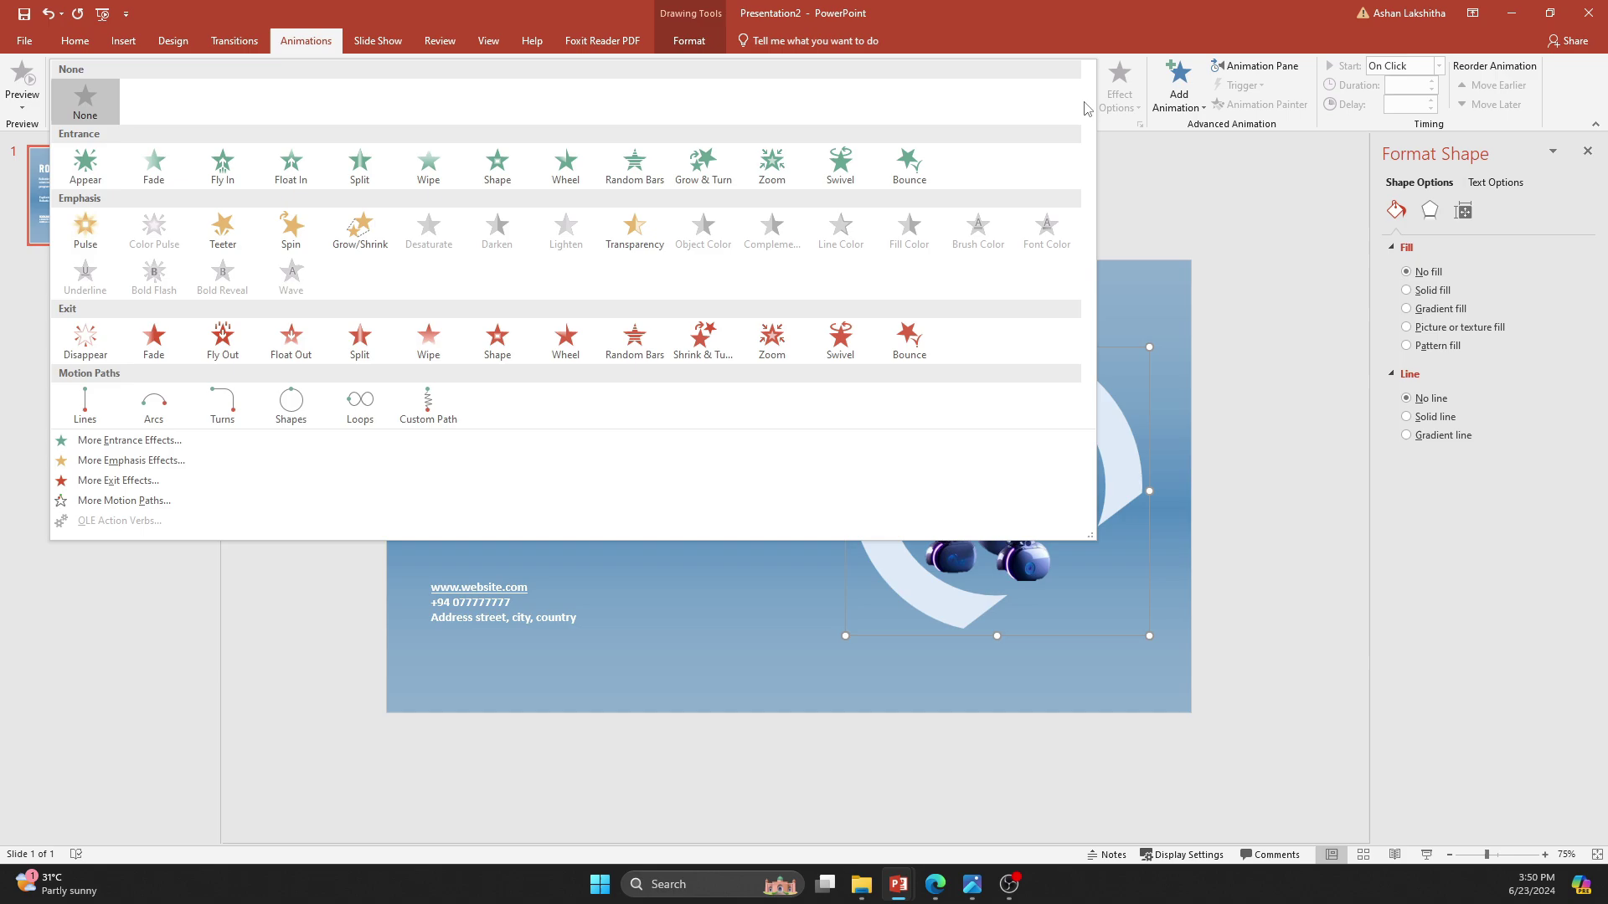
click(290, 243)
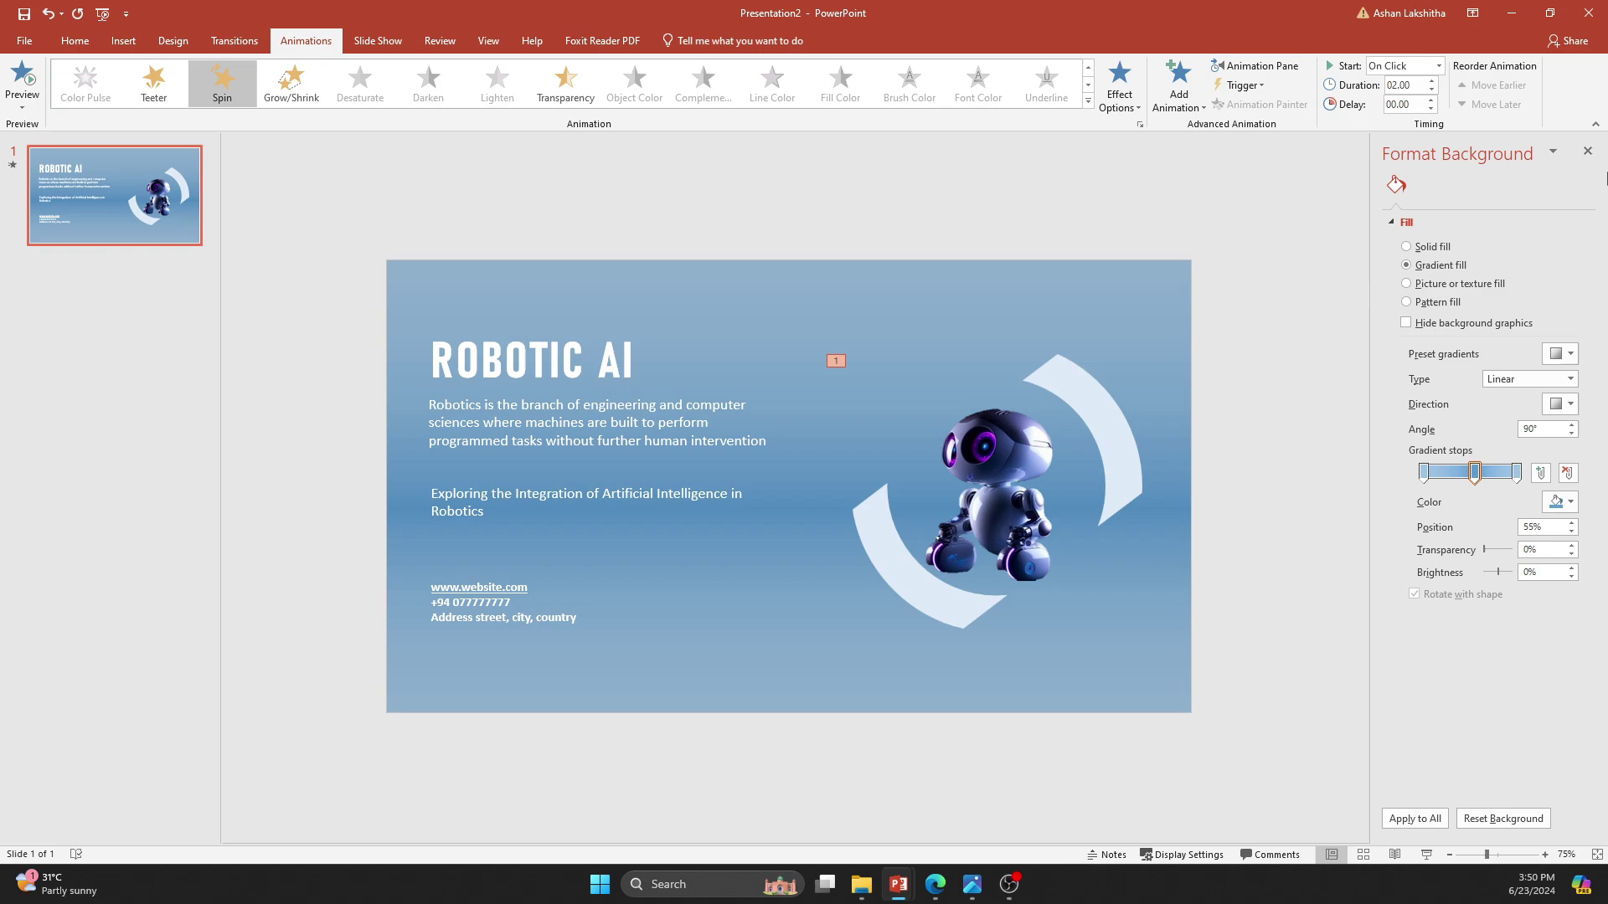
click(1586, 151)
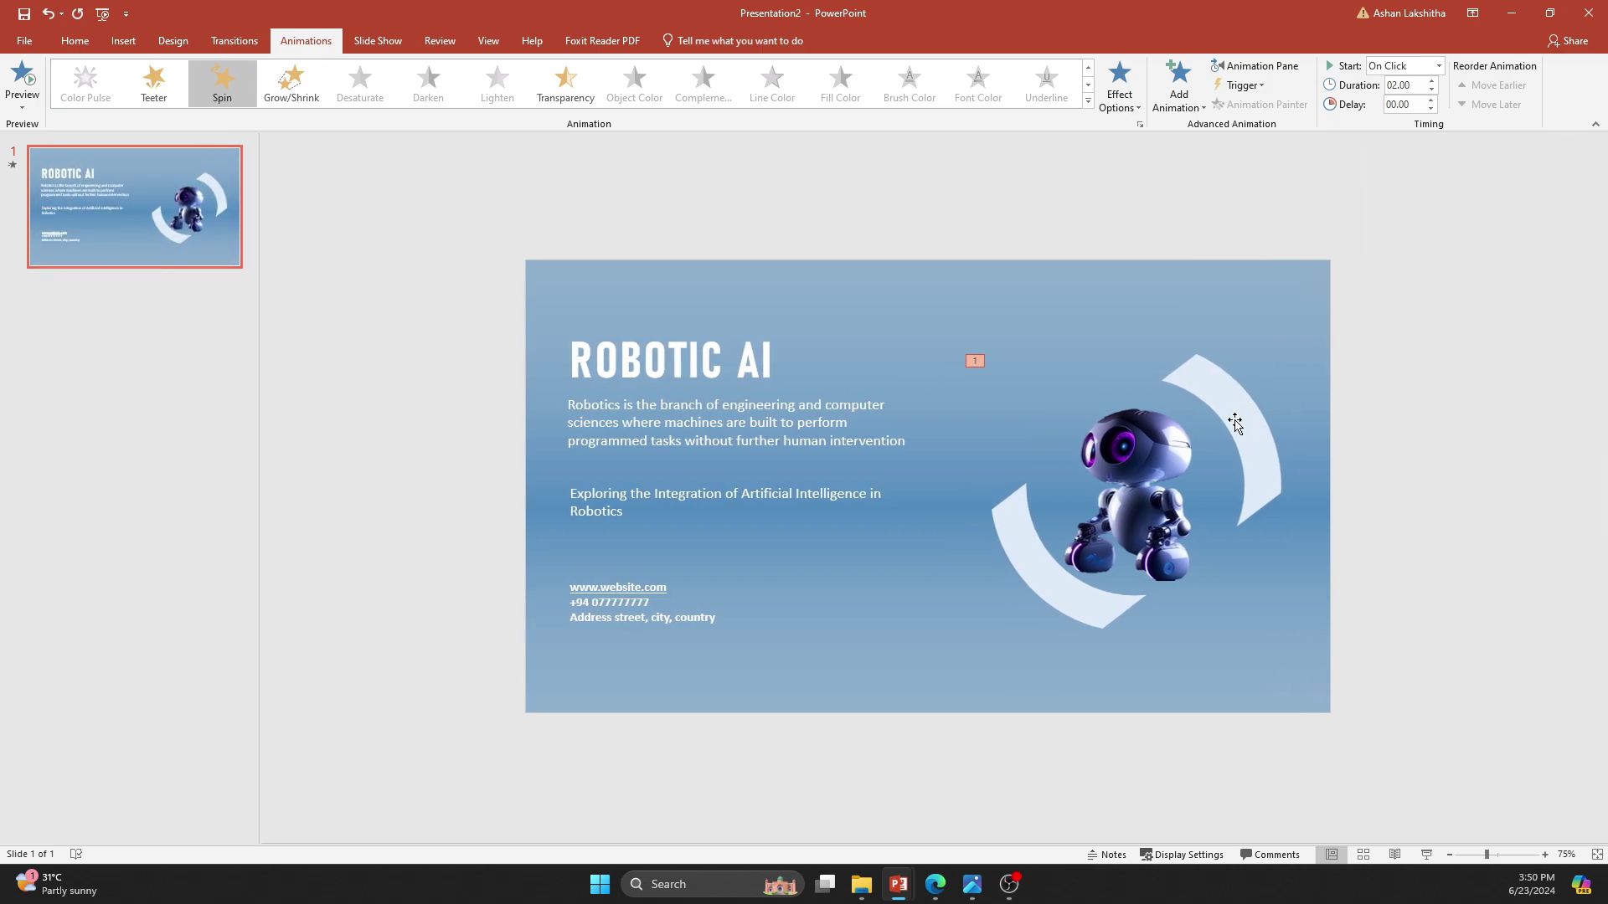
click(1251, 65)
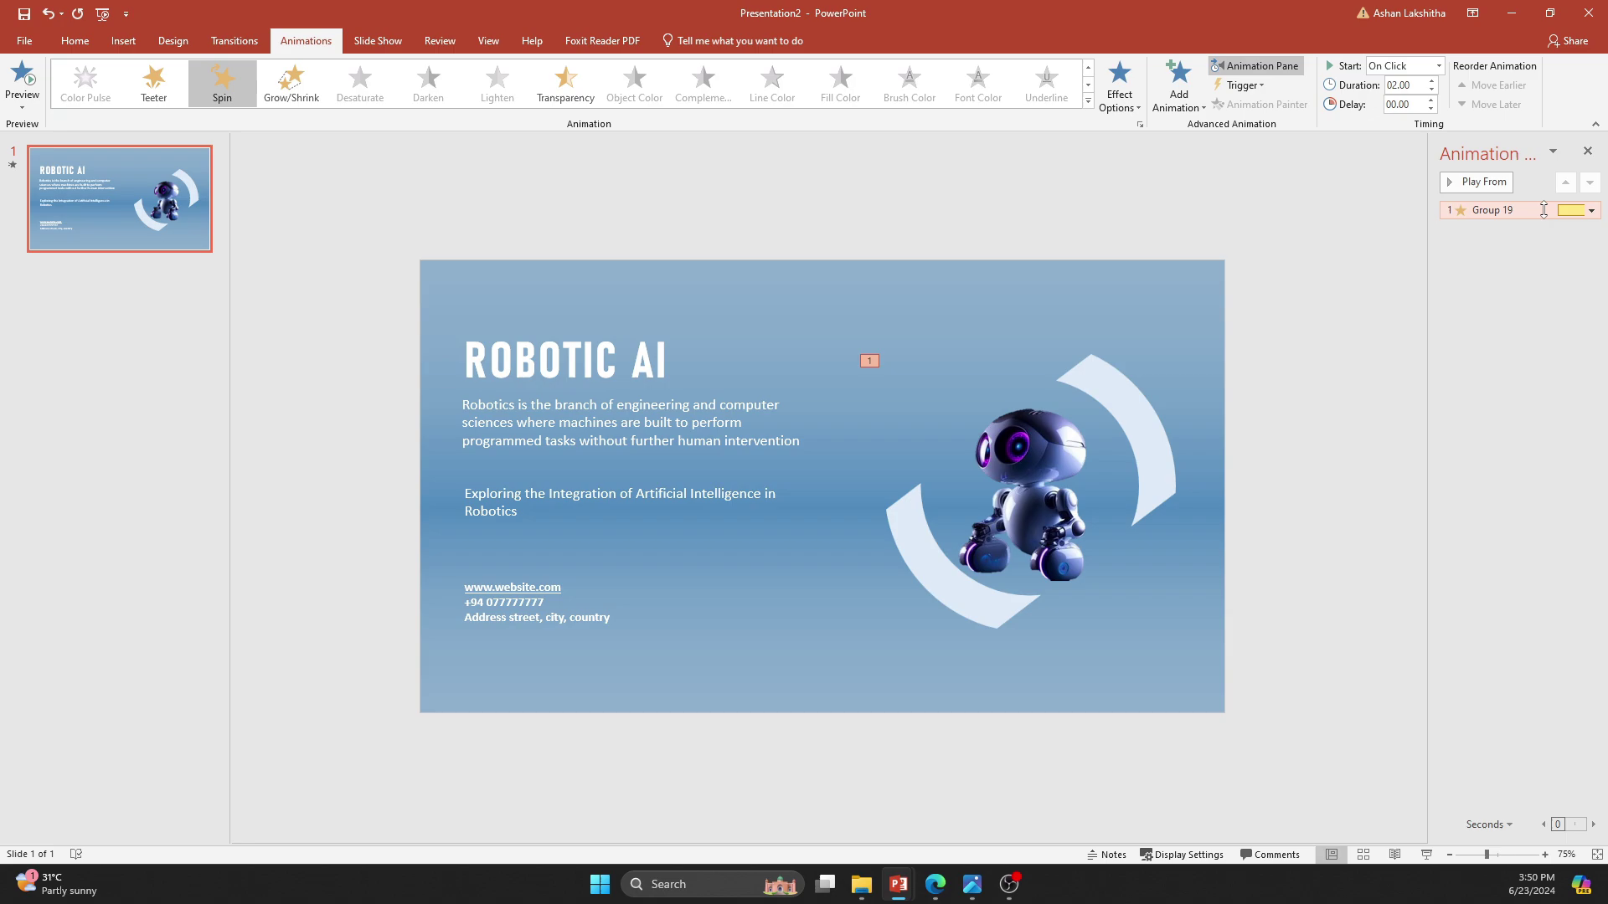
Set Group 19's Spin timing to Repeat 'Until Next Click' and Start 'With Previous'.
click(1590, 210)
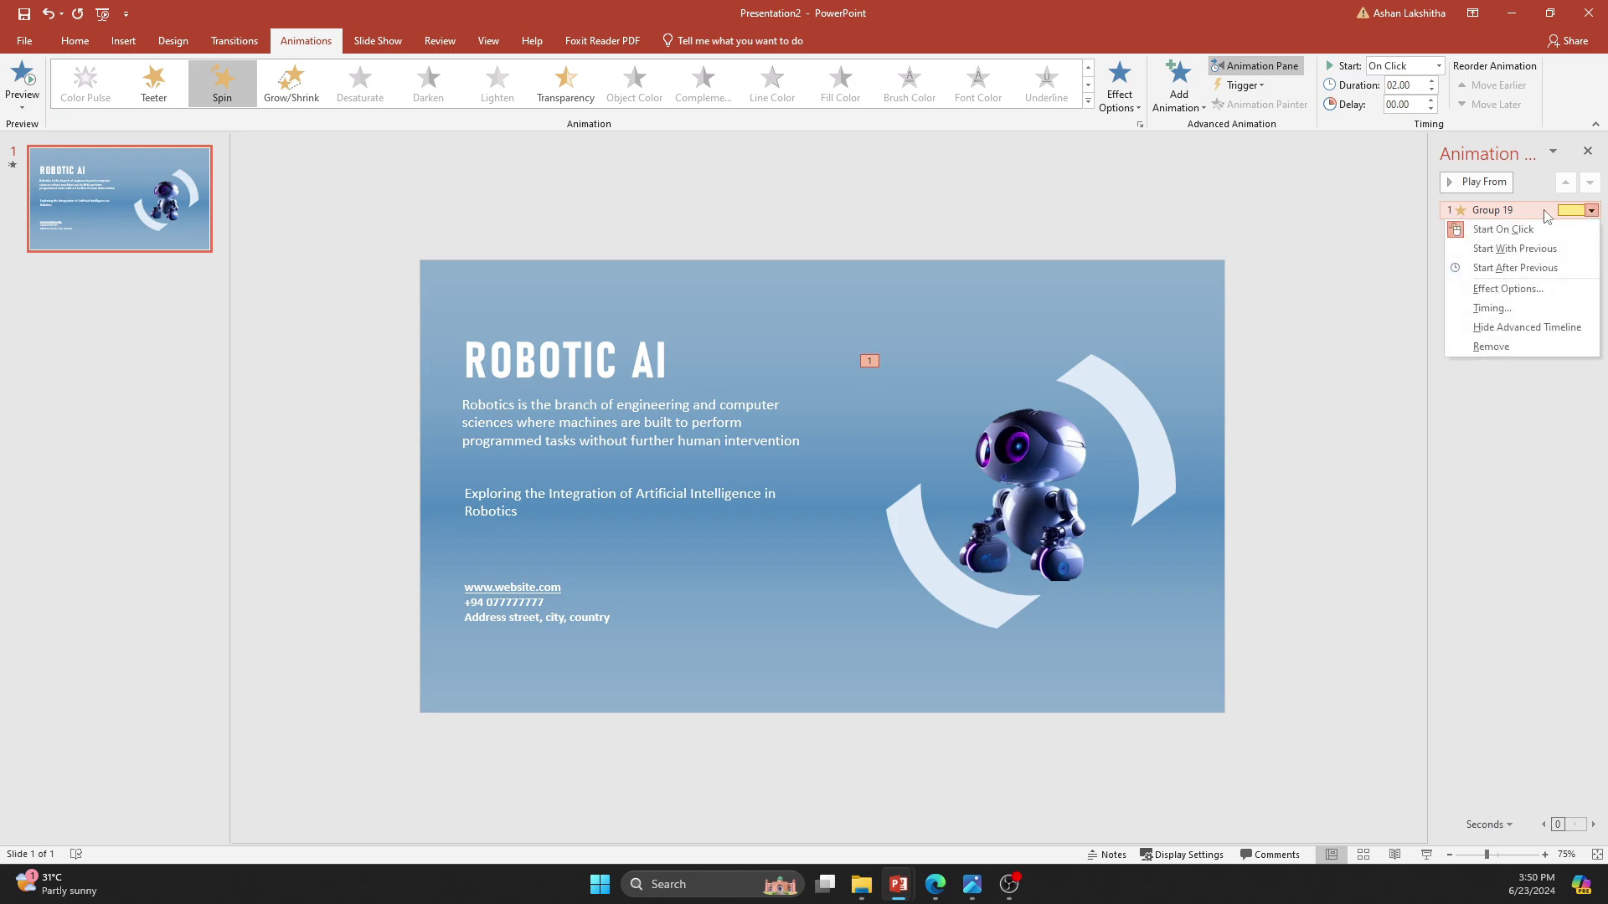
click(1489, 307)
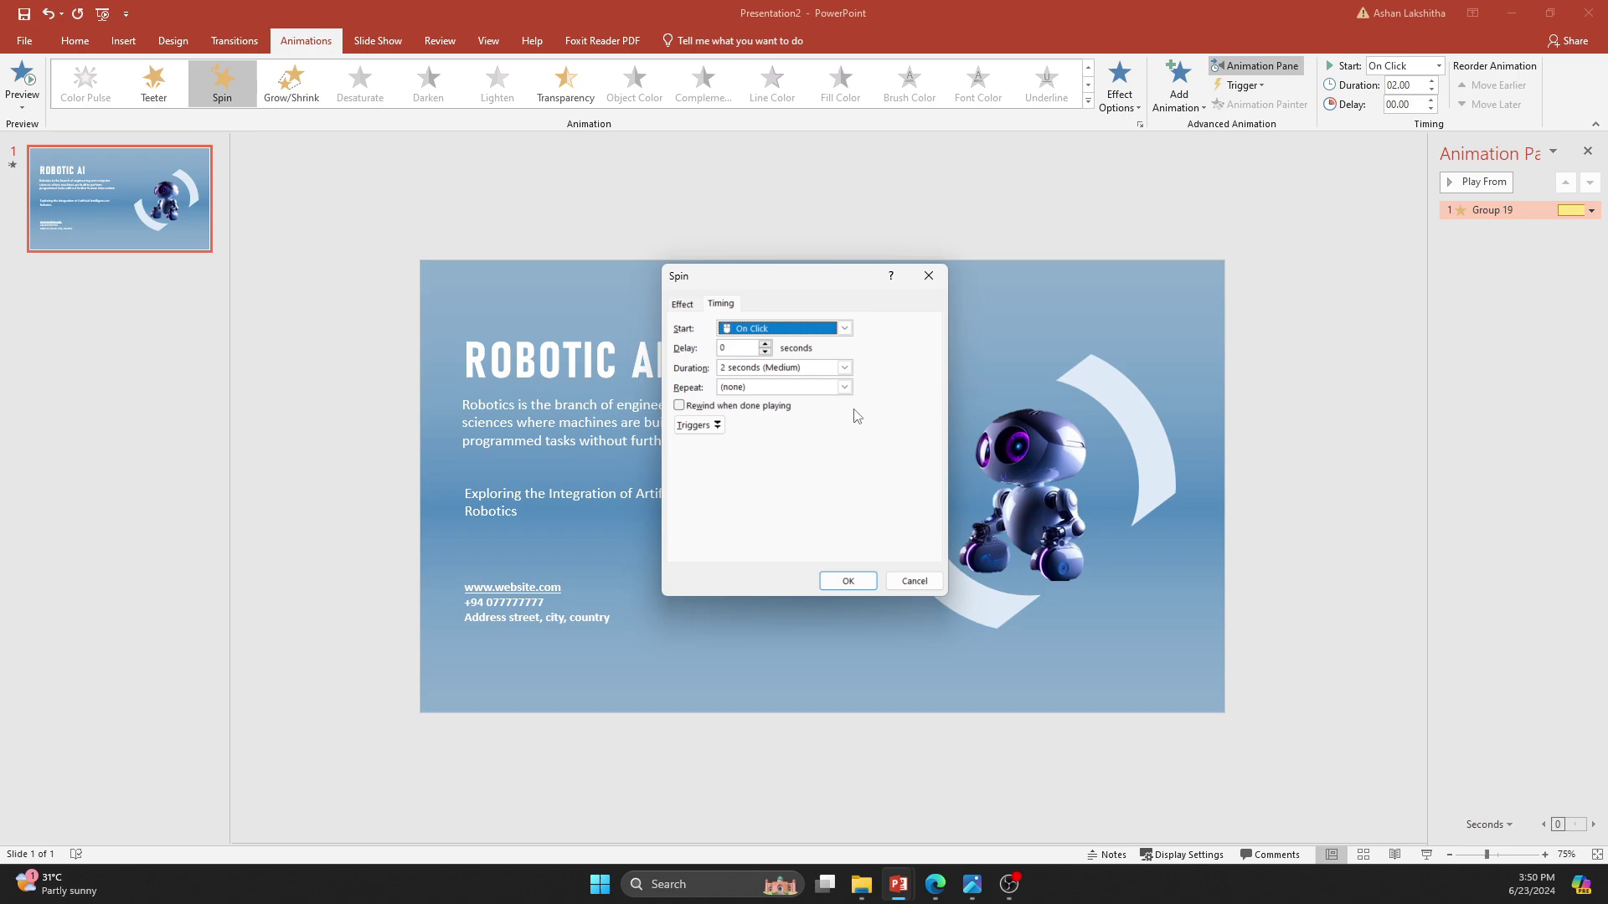
click(845, 388)
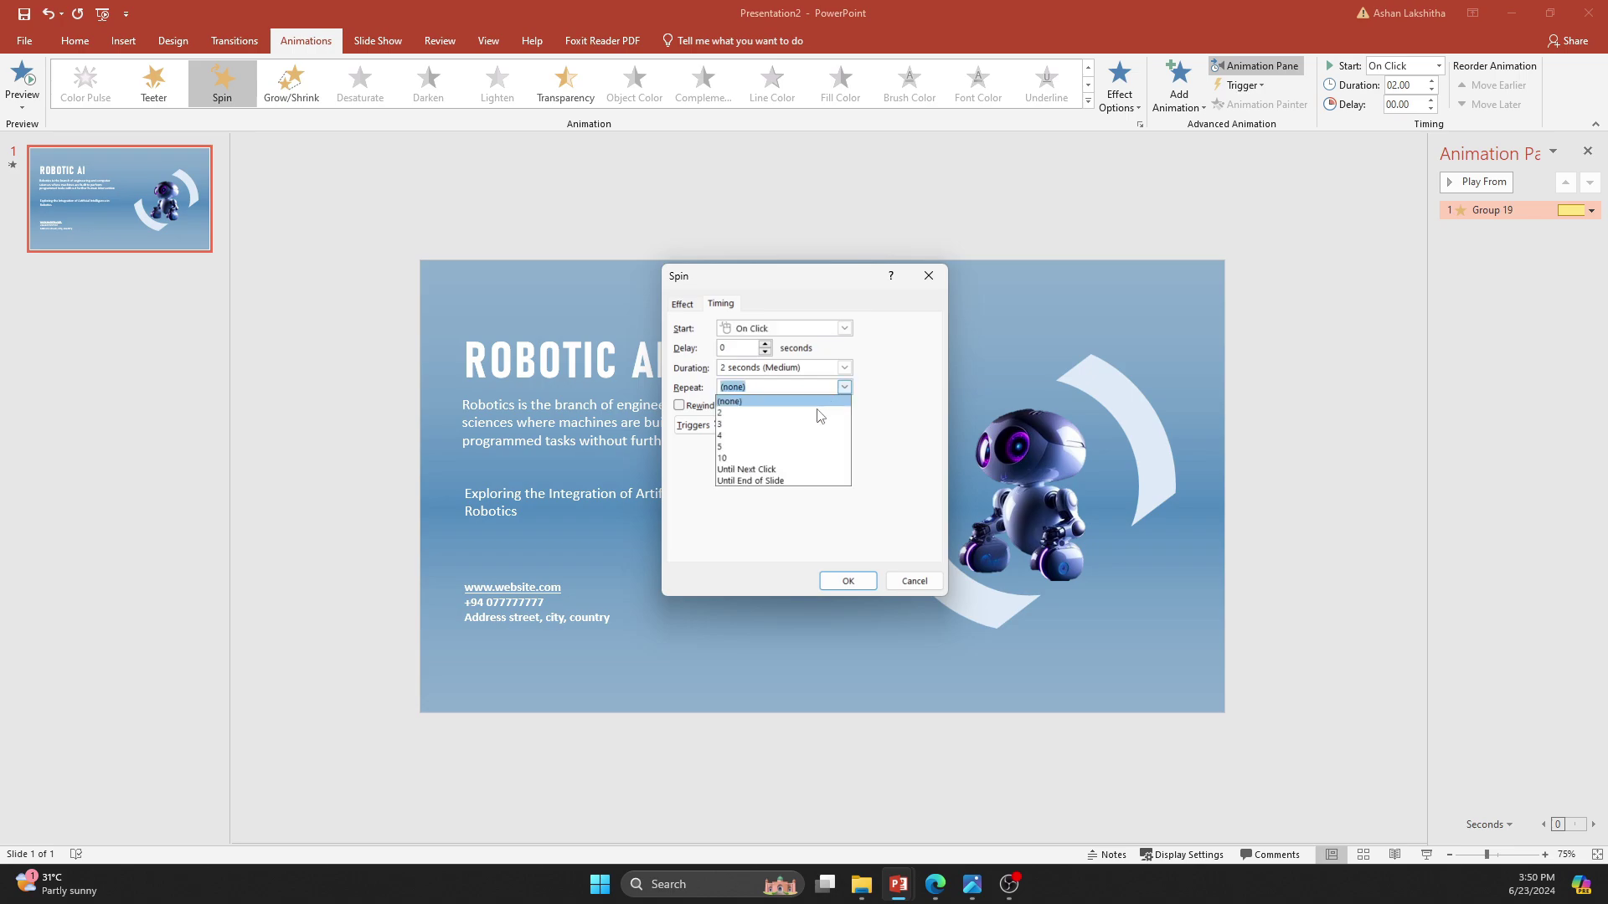
click(742, 469)
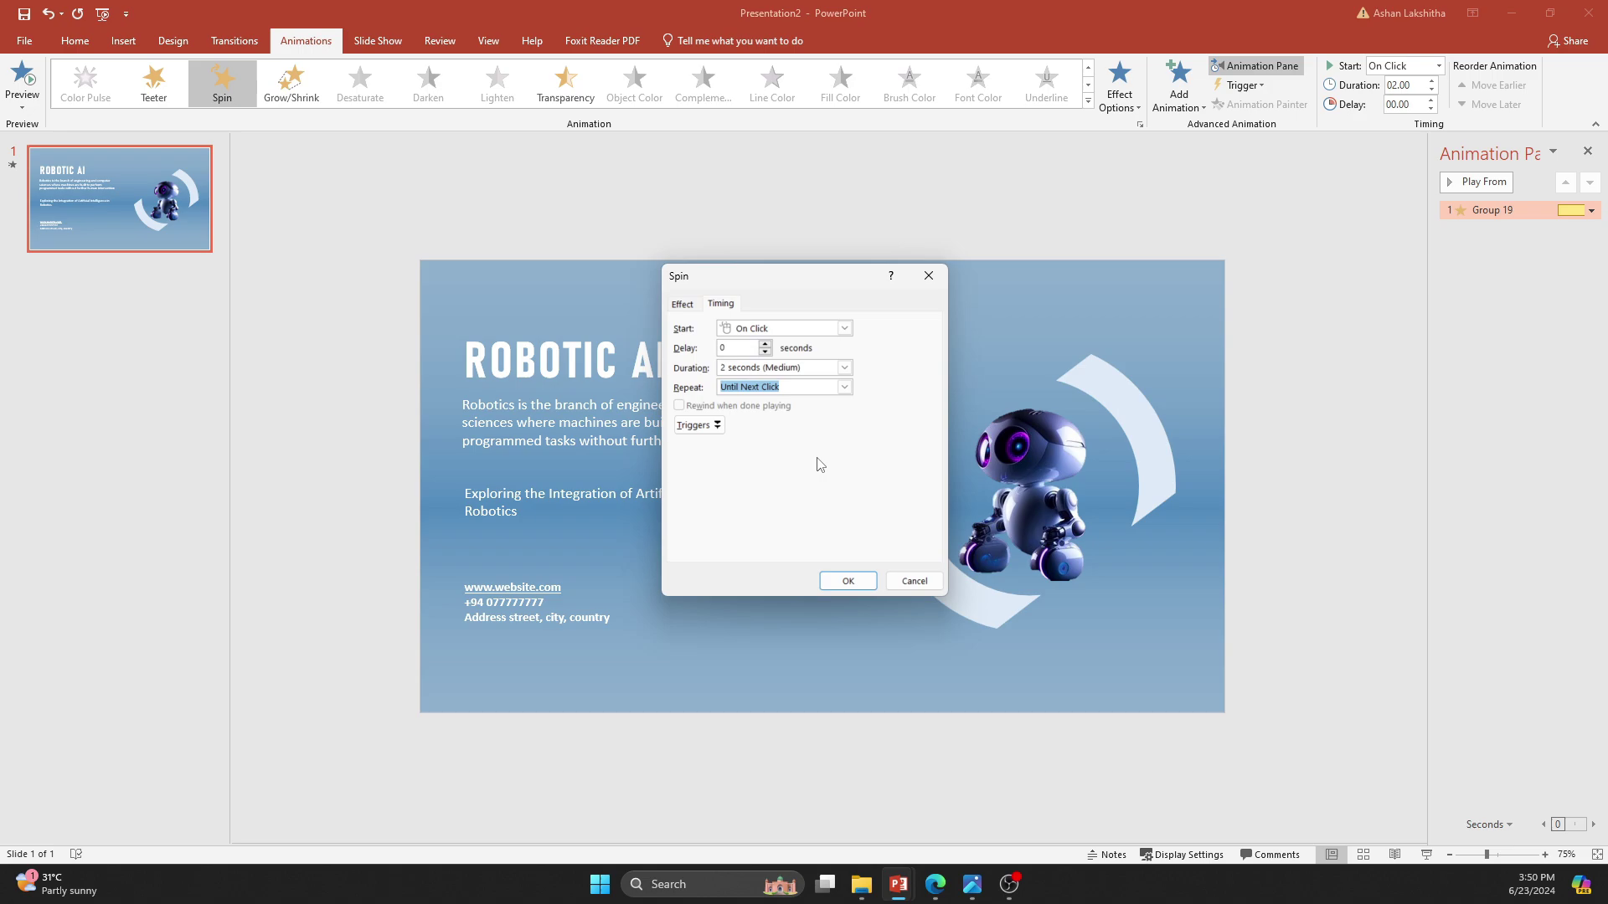
click(844, 329)
click(848, 336)
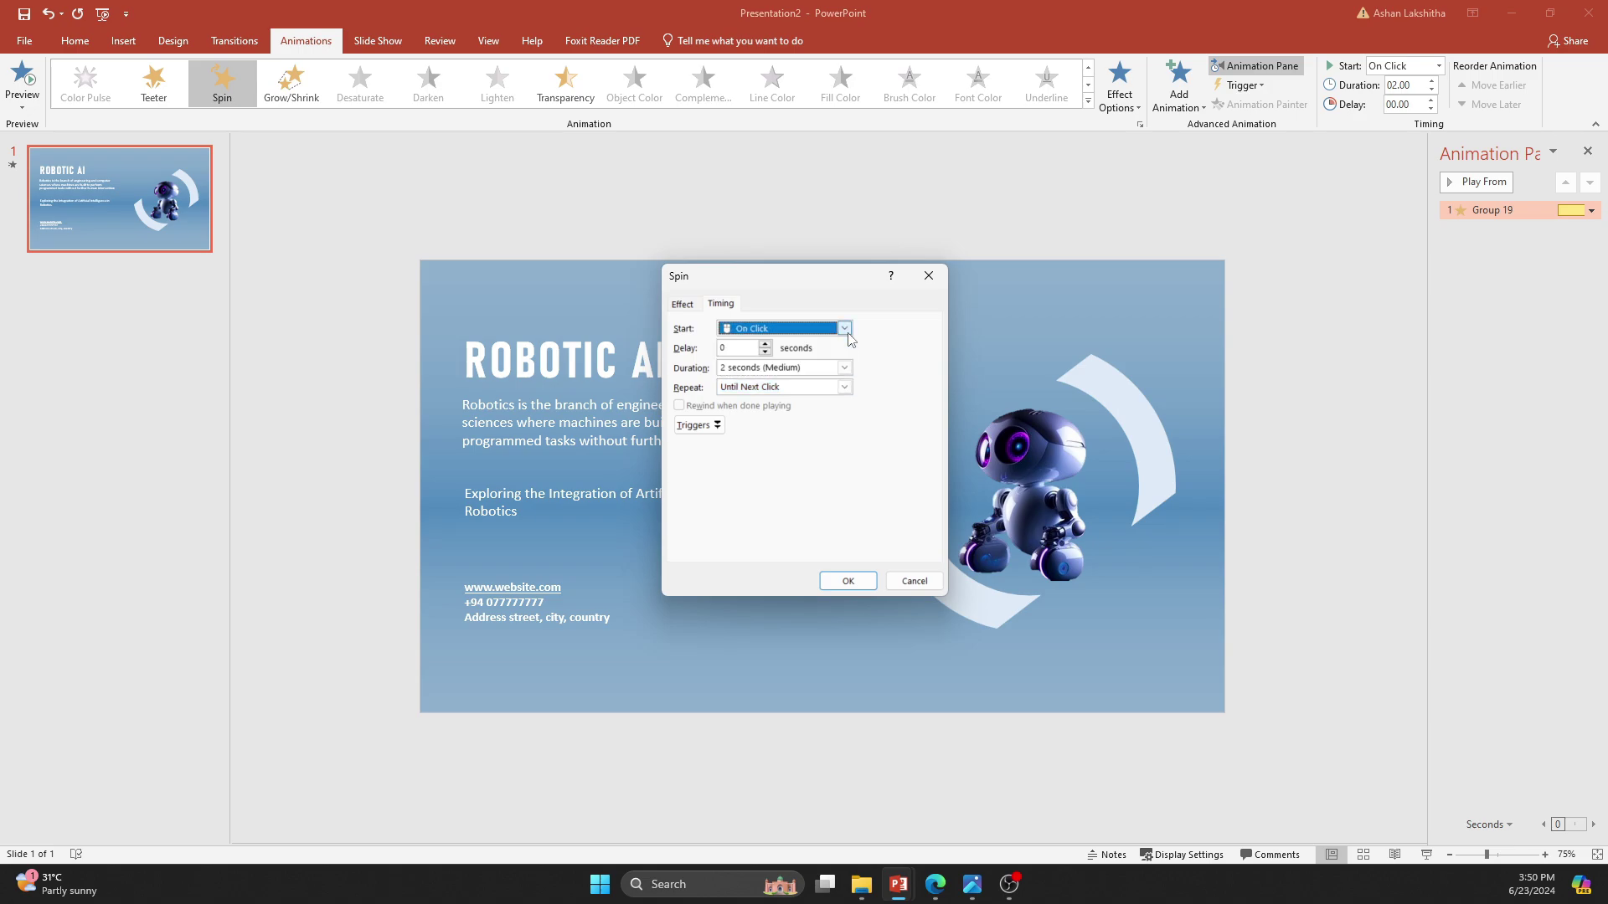
click(846, 332)
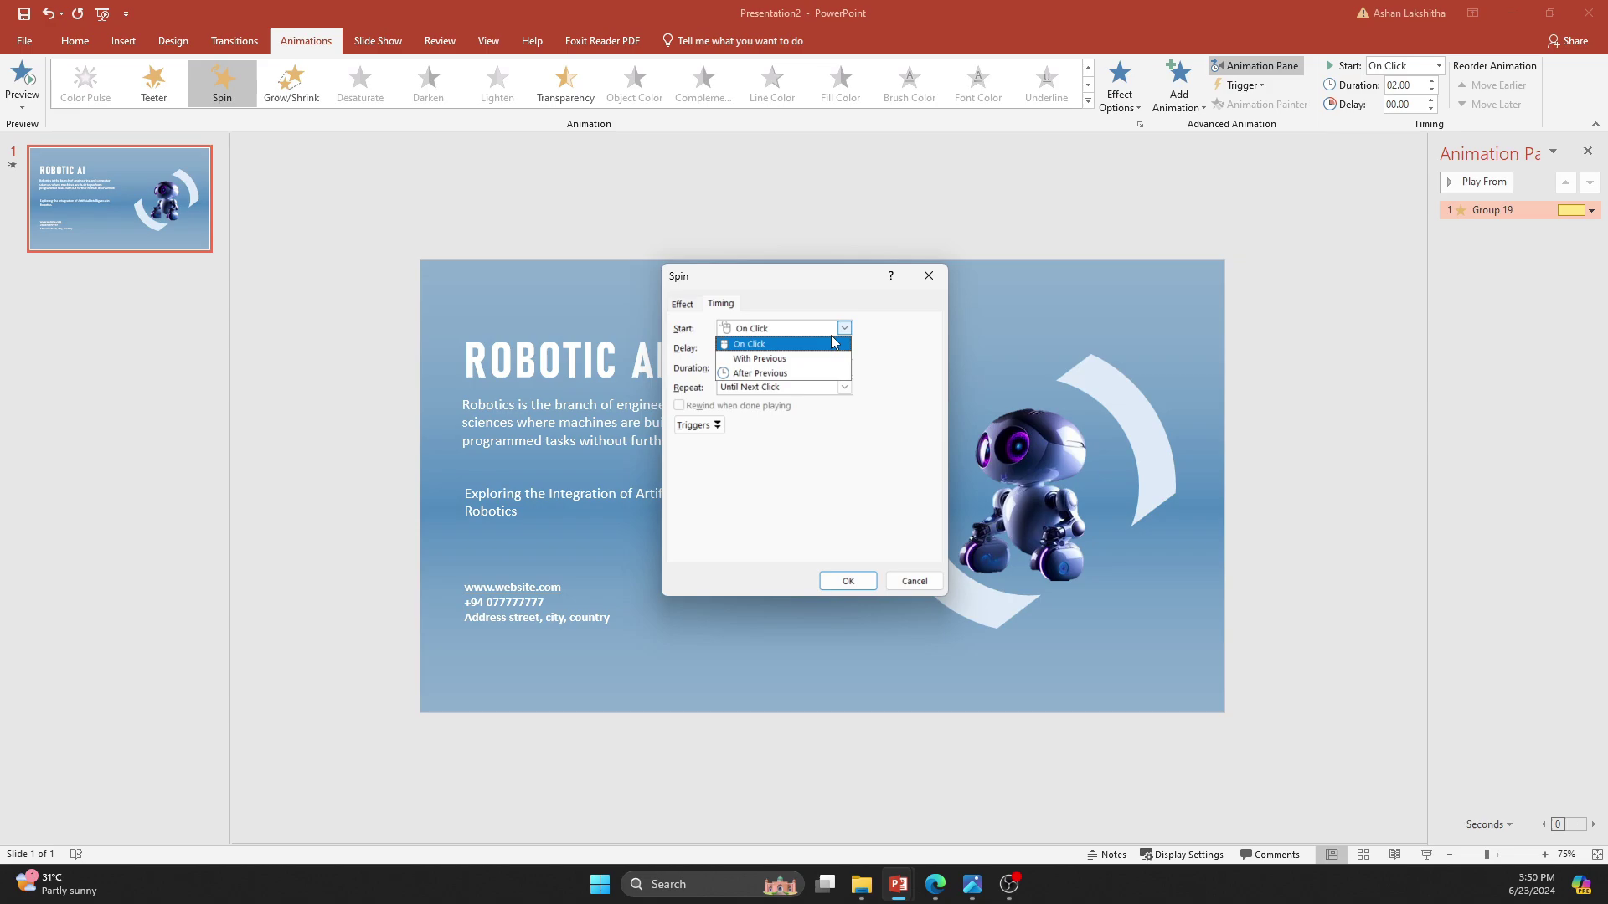
click(810, 361)
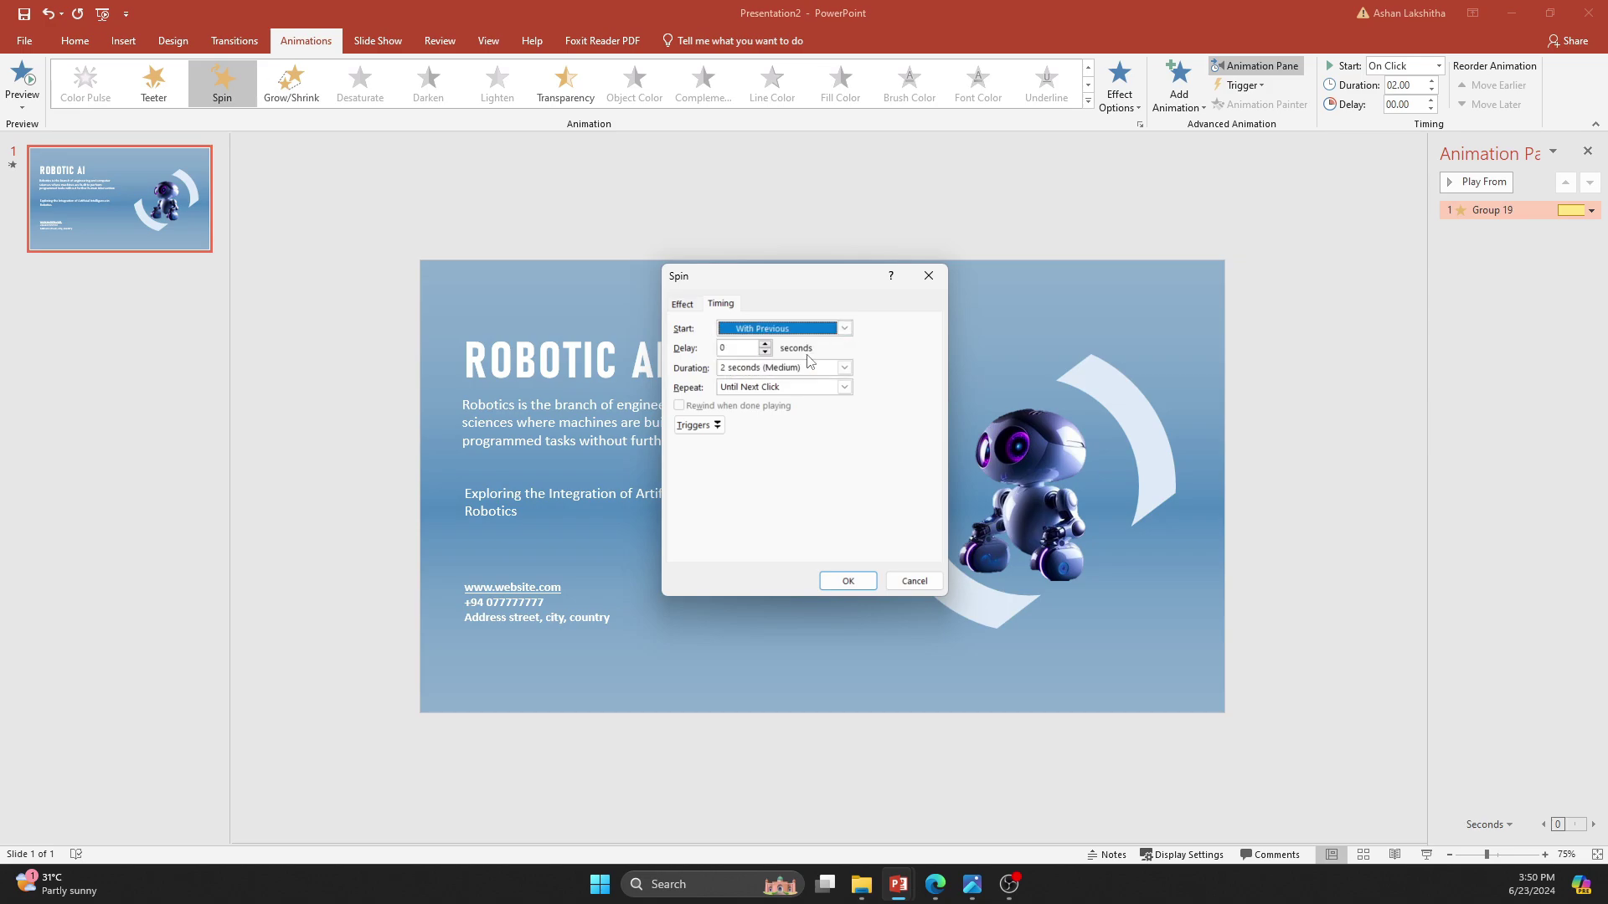
Give the Spin a 2-second smooth end and a Half Spin amount, then confirm with OK.
click(685, 305)
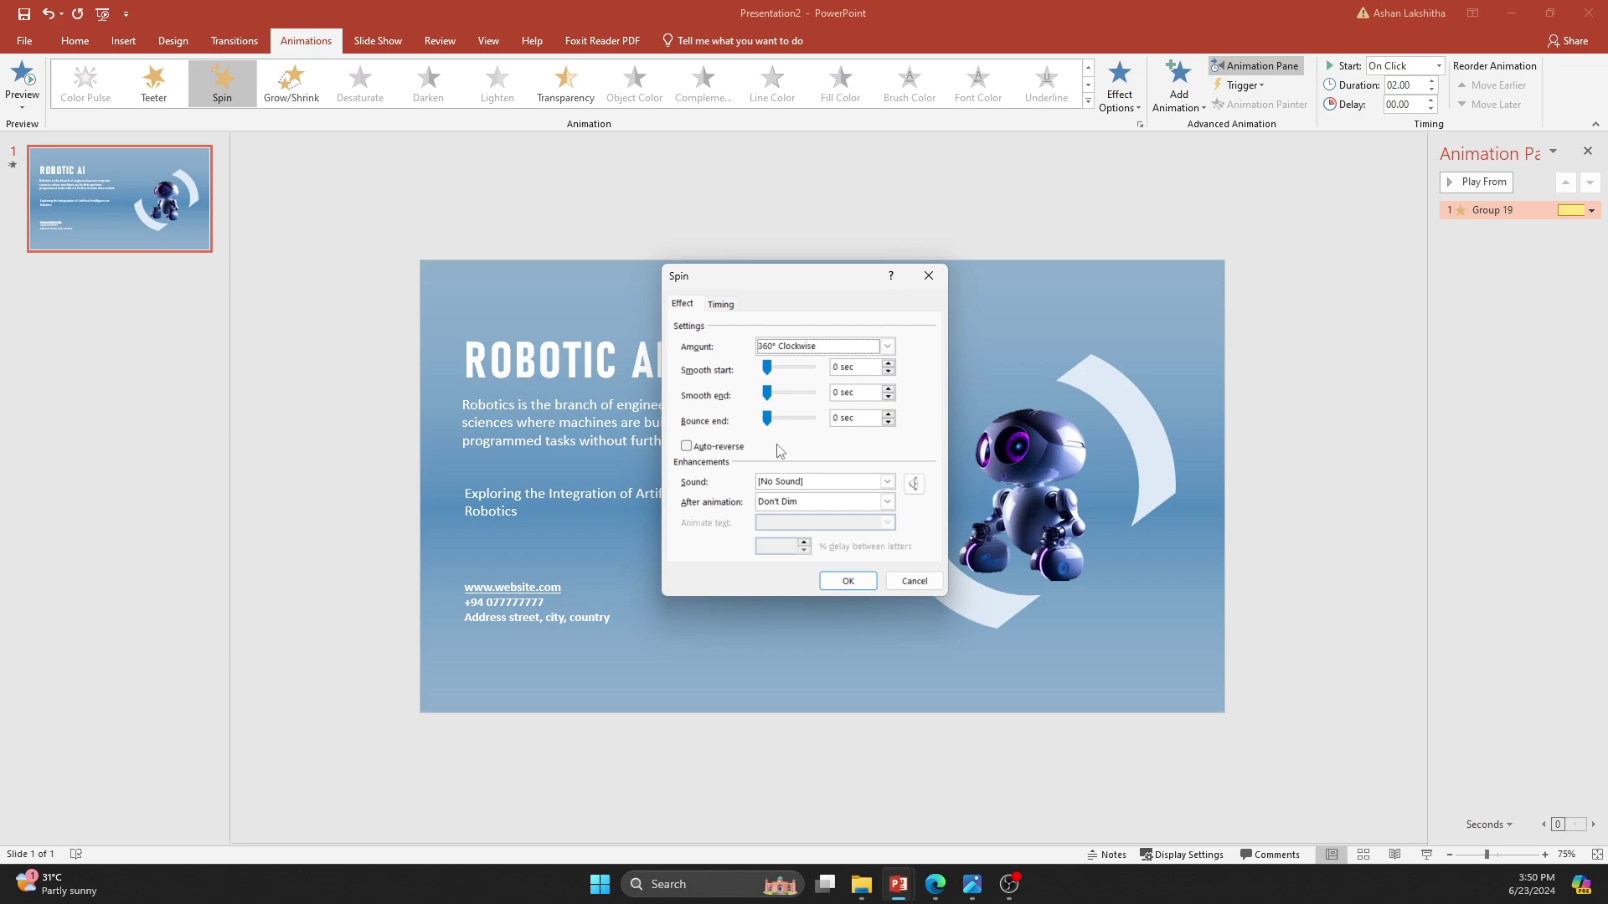
drag(767, 394, 811, 399)
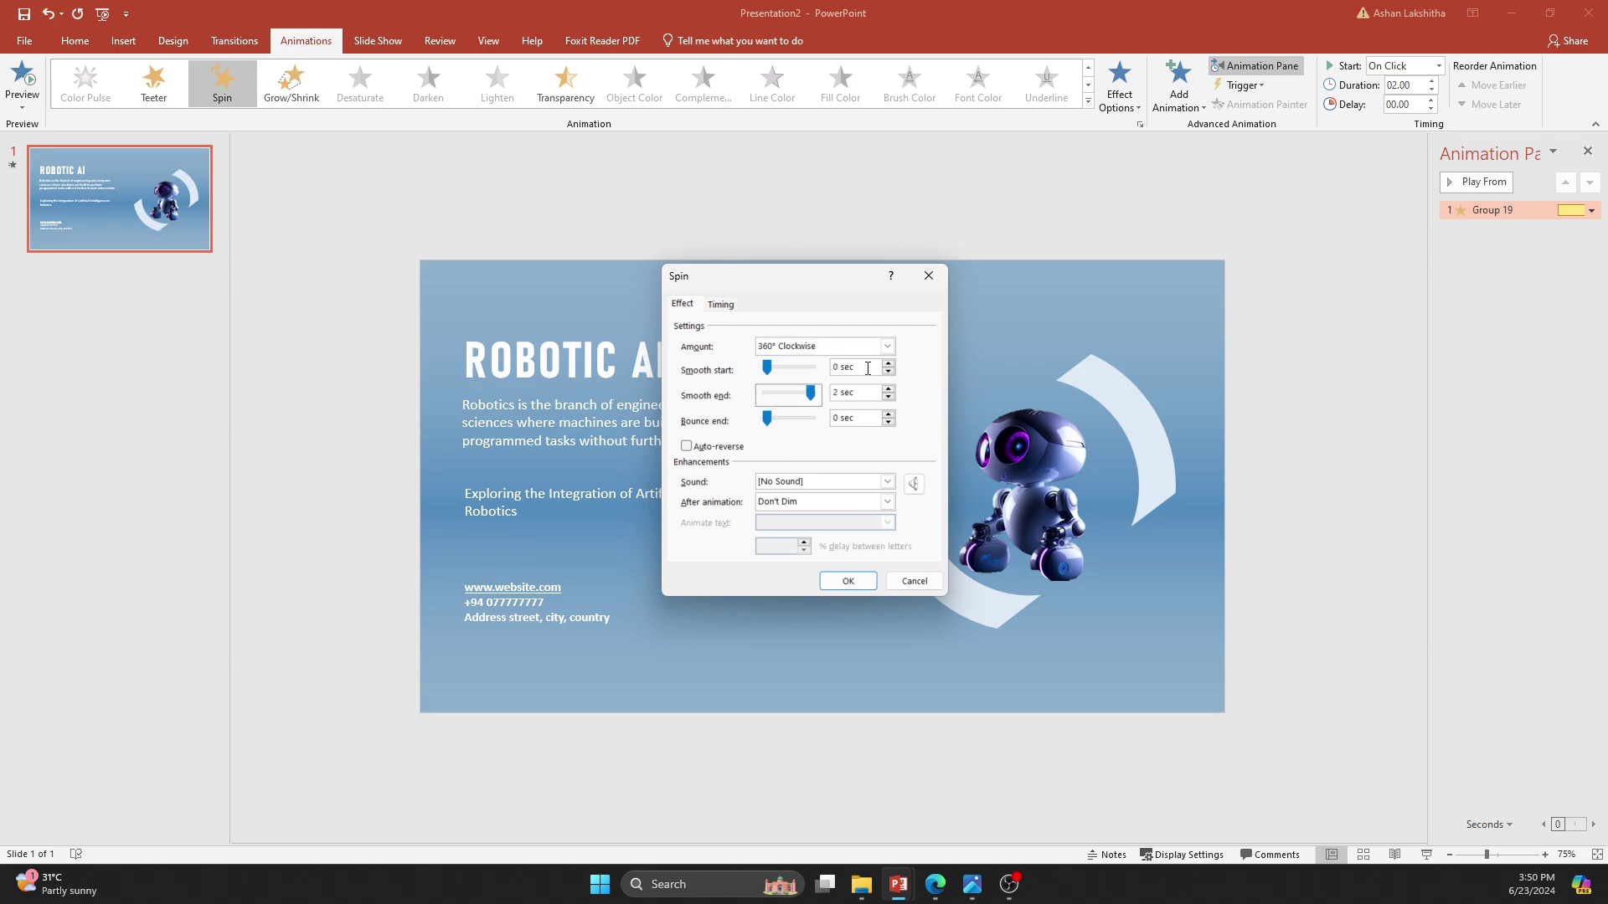
click(888, 346)
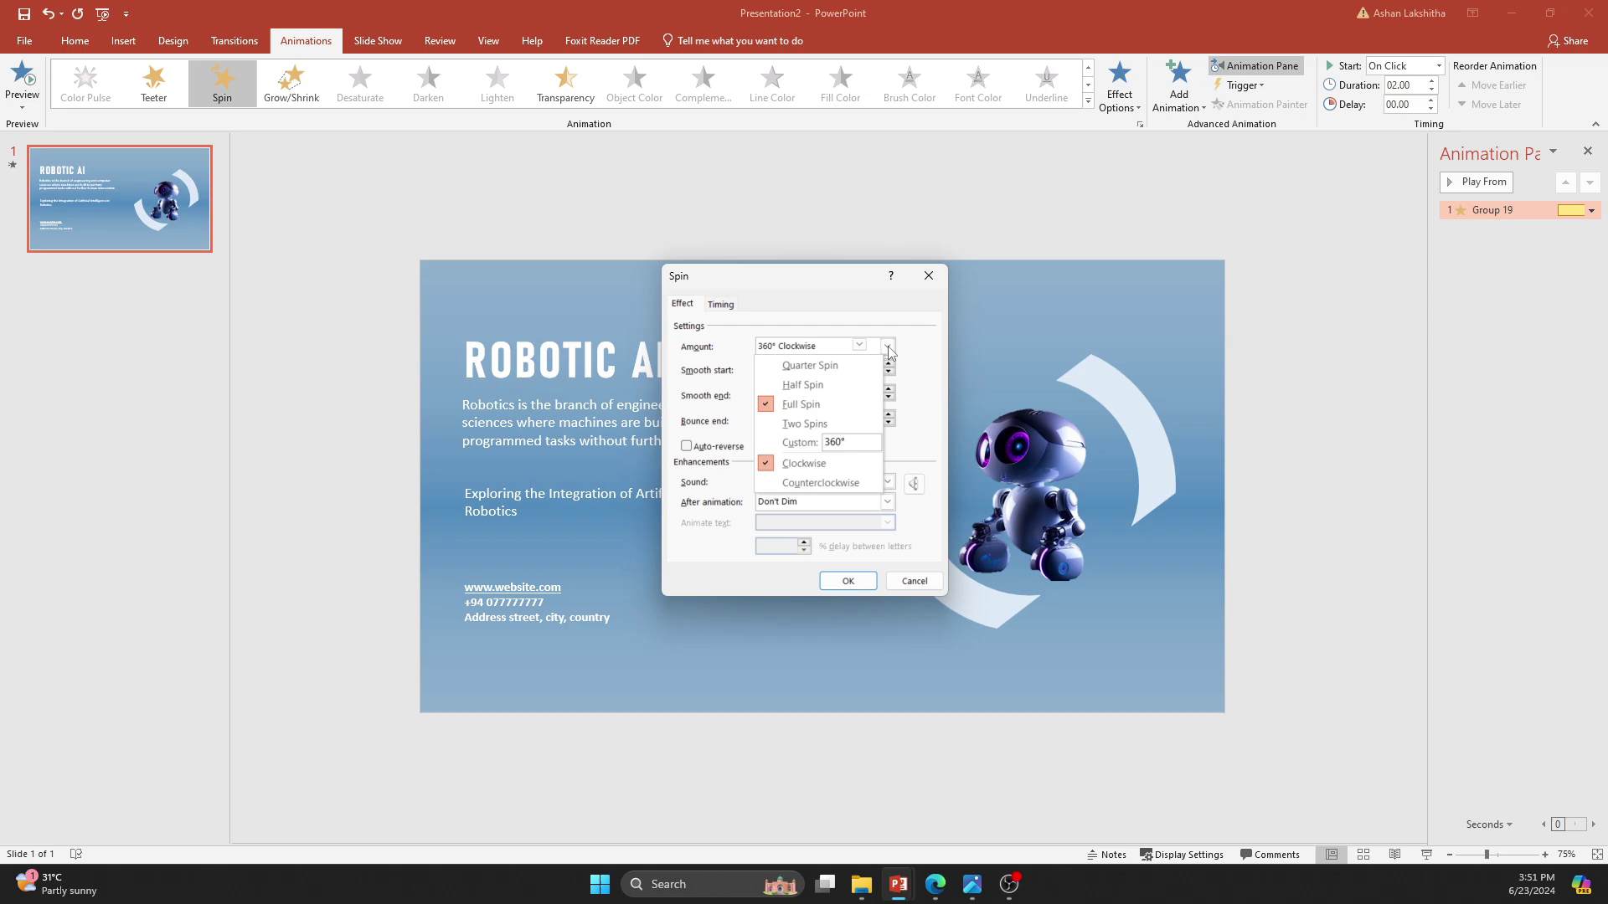
click(826, 386)
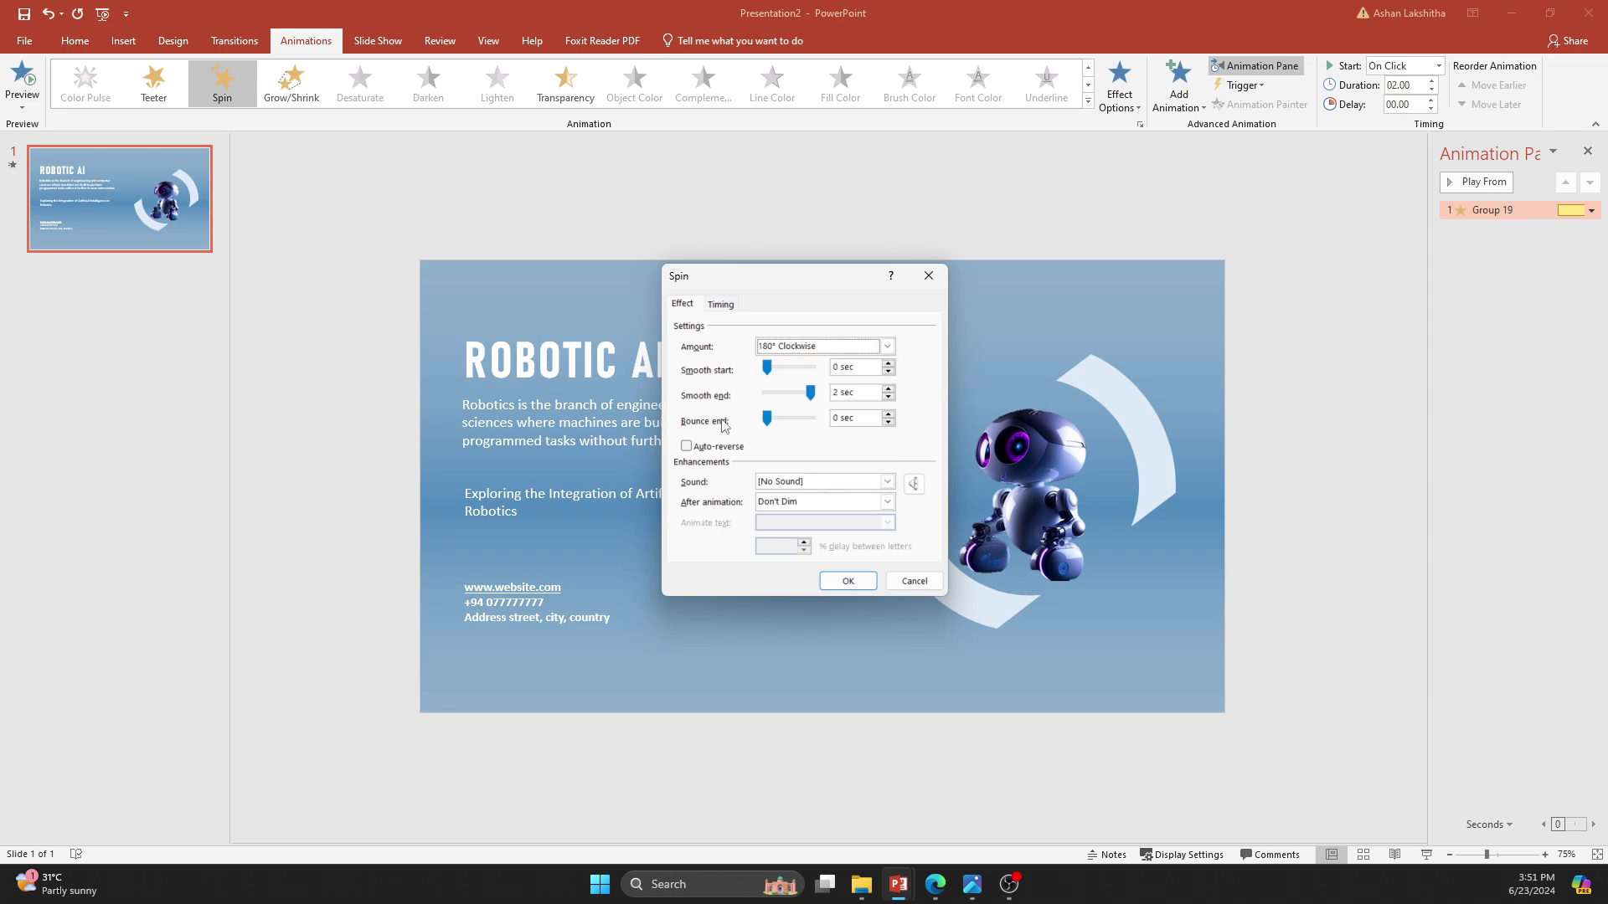
click(688, 448)
click(844, 581)
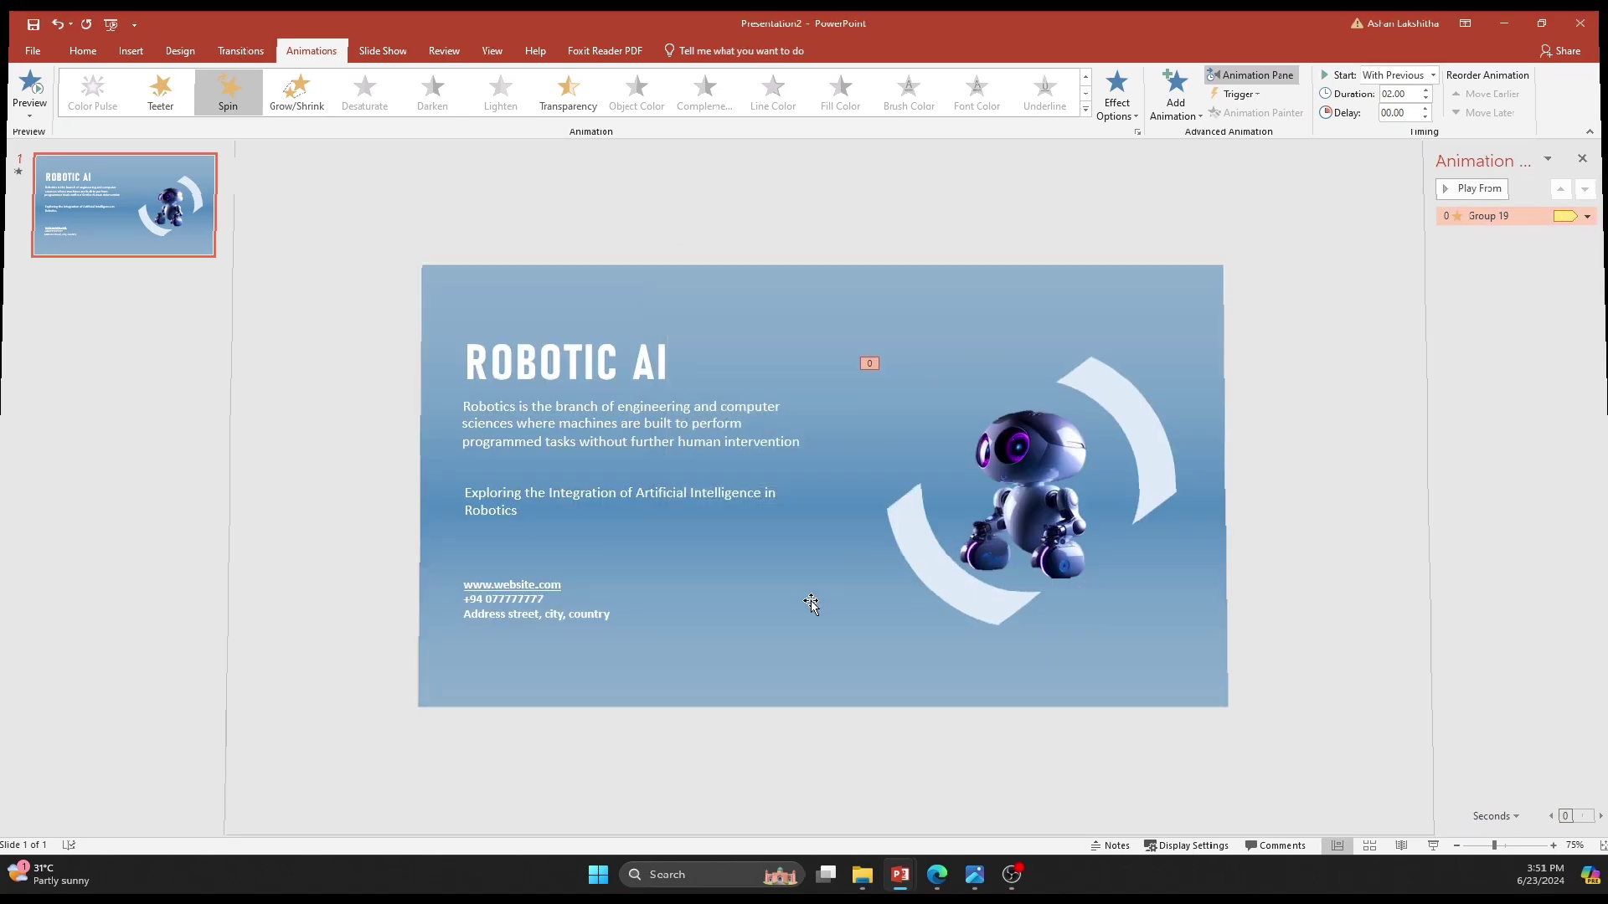